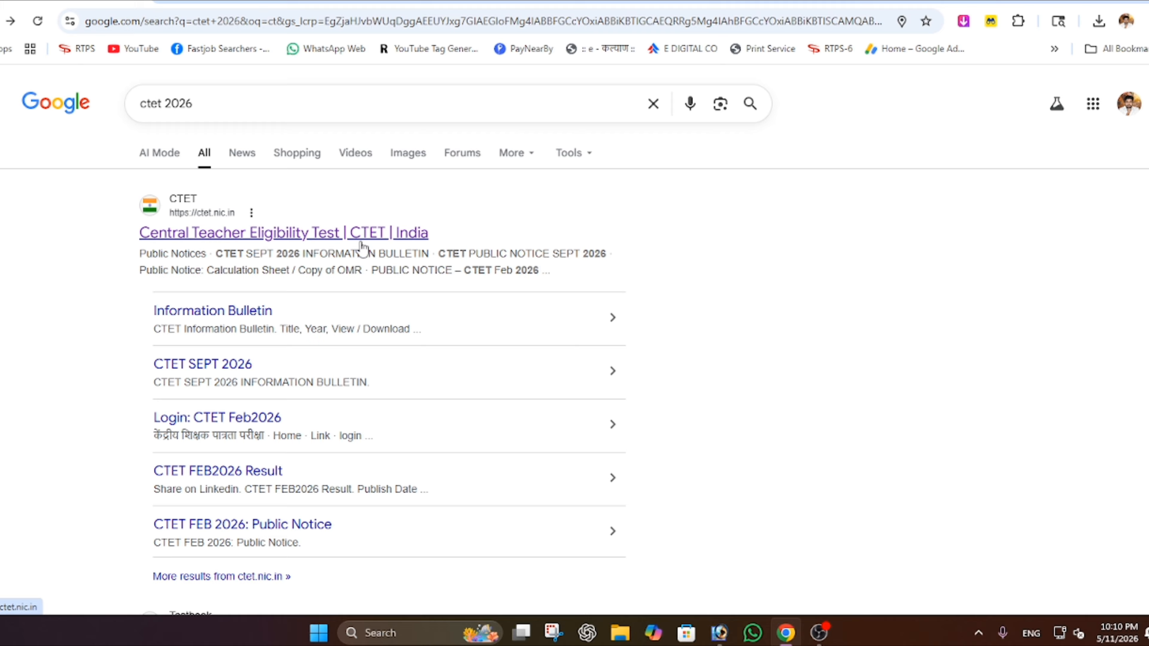
- Go to ctet.nic.in and open the CTET PUBLIC NOTICE SEPT 2026 PDF from Public Notices
left_click(241, 235)
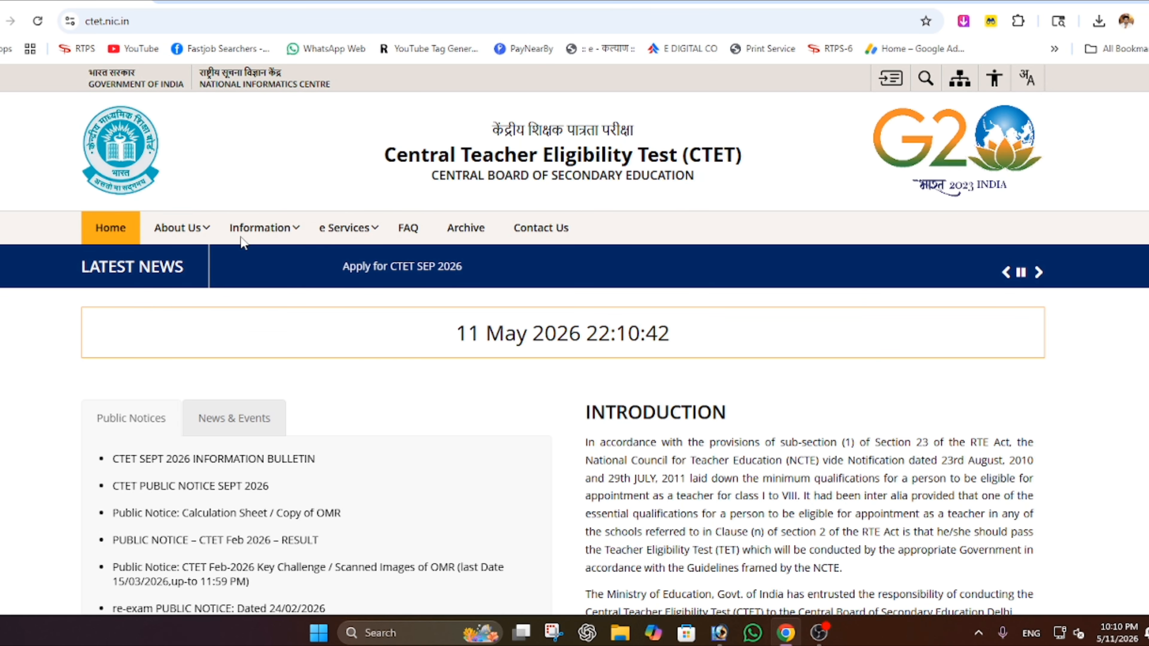
scroll(93, 371, "down", 3)
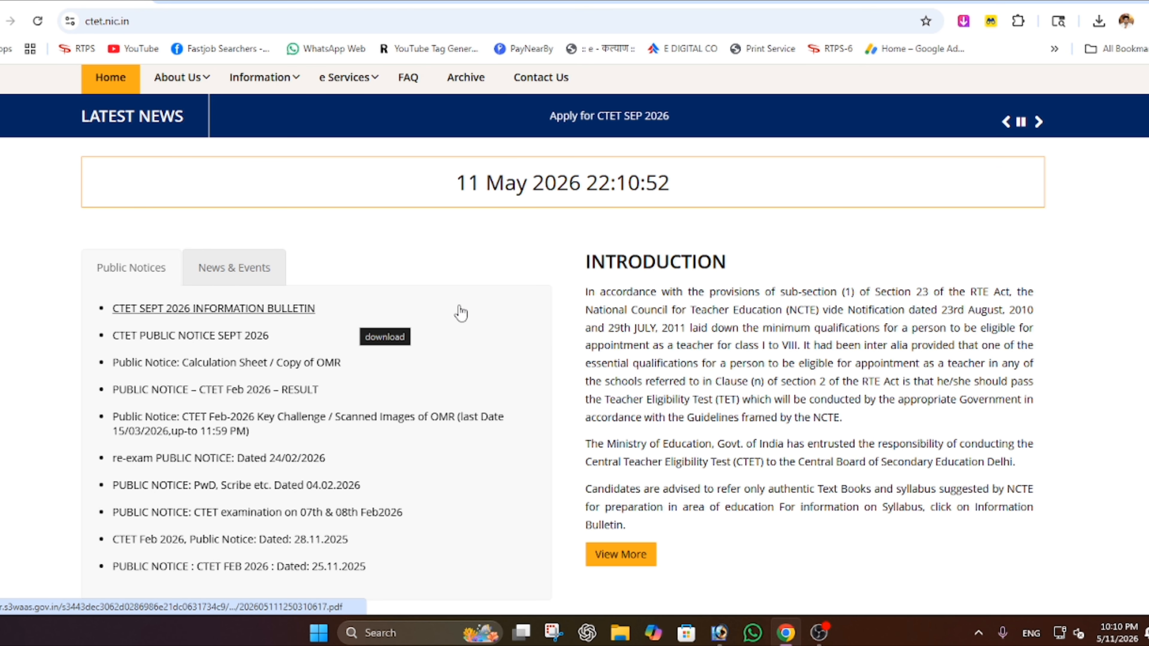
left_click(185, 337)
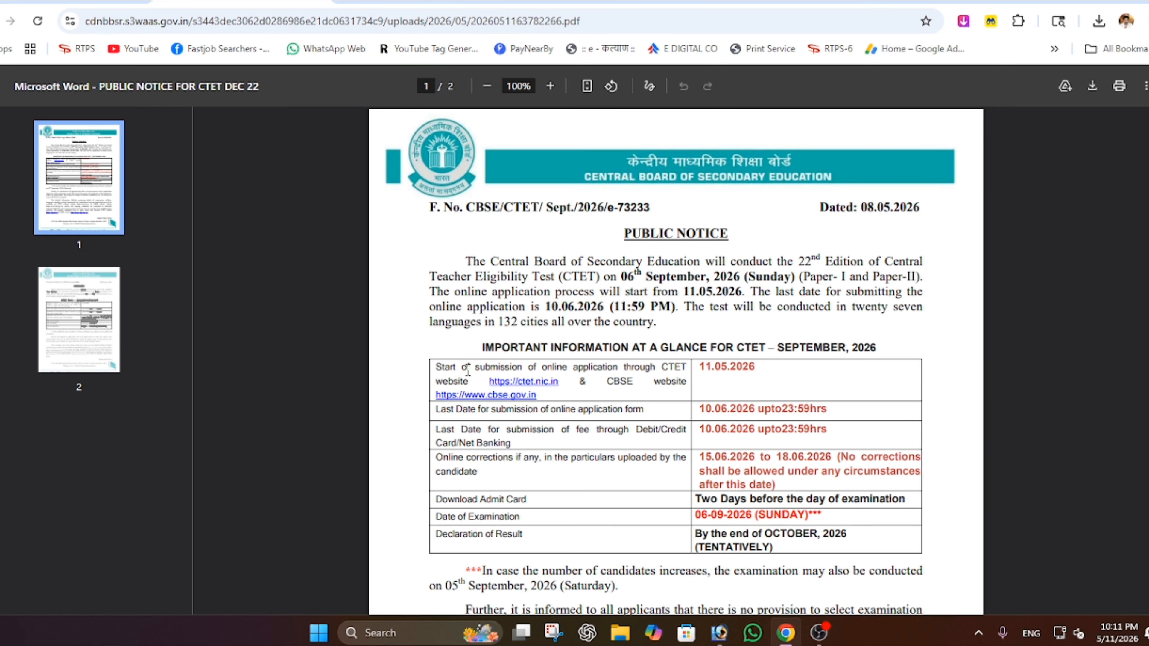
left_click_drag(437, 364, 657, 365)
left_click(662, 368)
left_click_drag(697, 366, 767, 366)
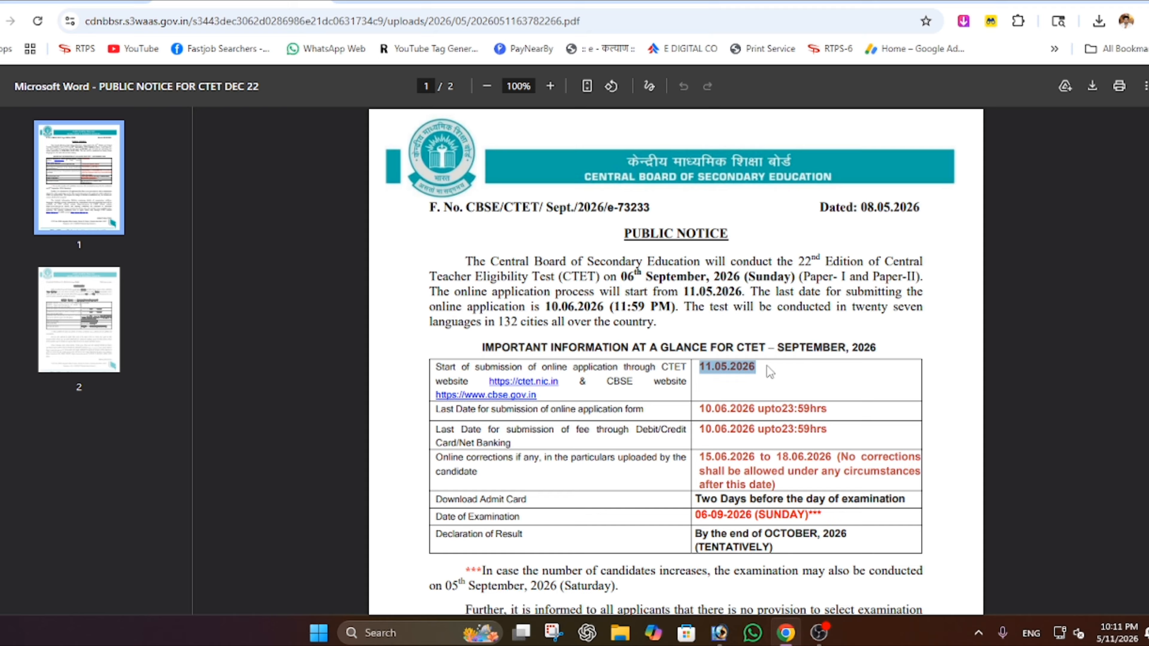
left_click(761, 365)
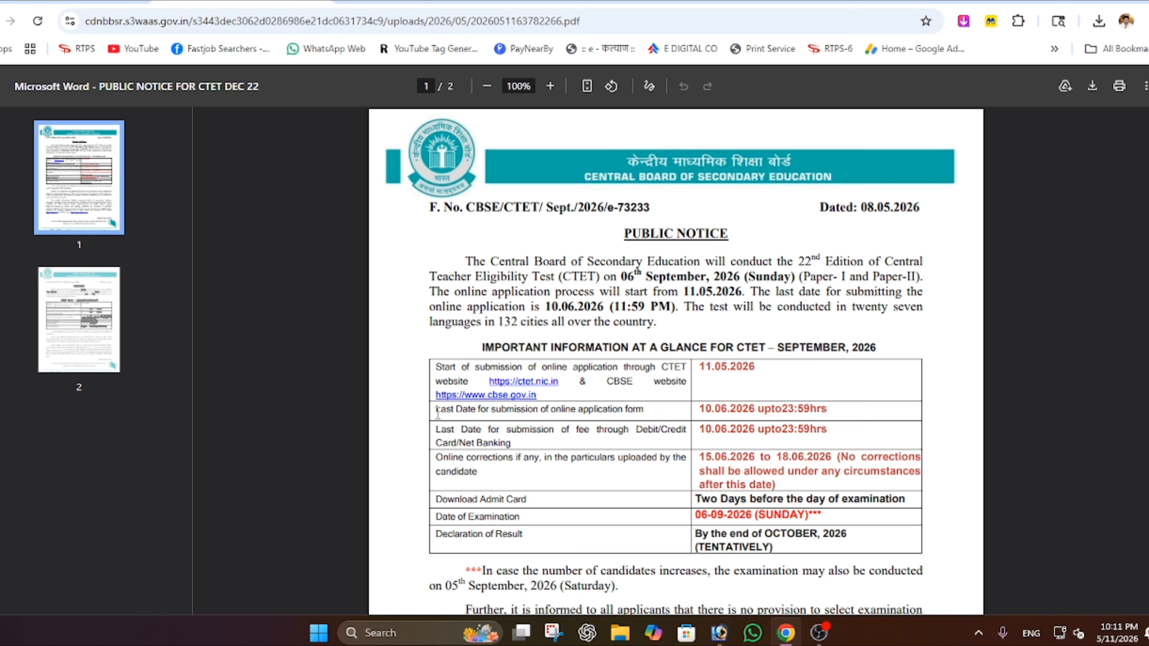
left_click_drag(437, 410, 597, 409)
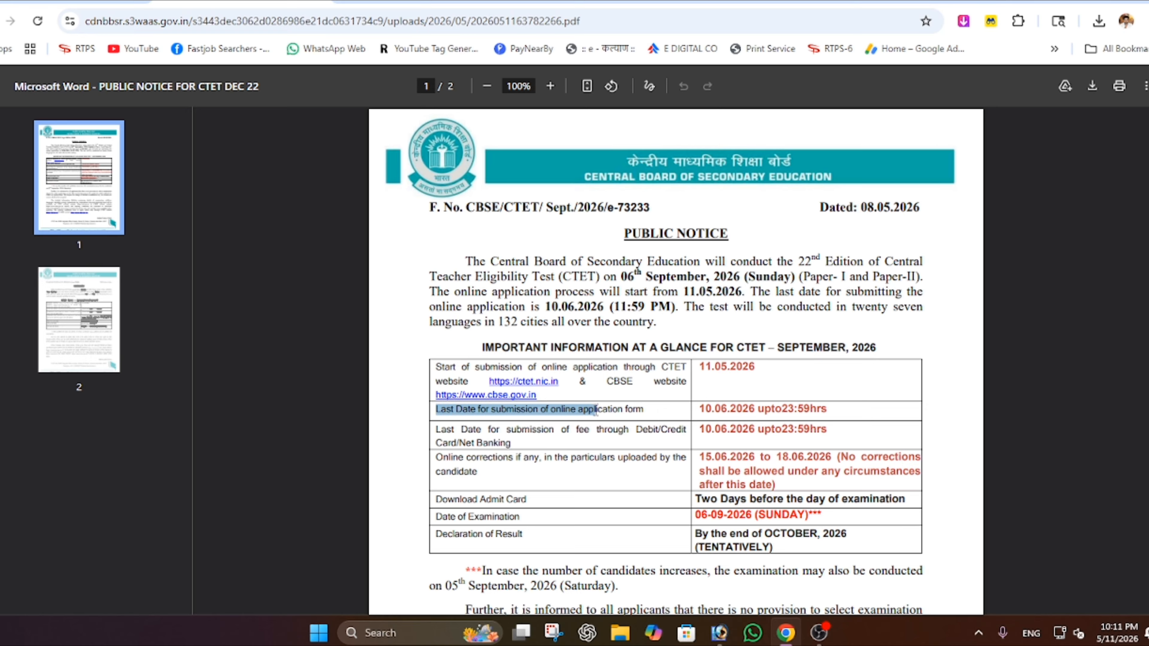
left_click_drag(700, 408, 831, 413)
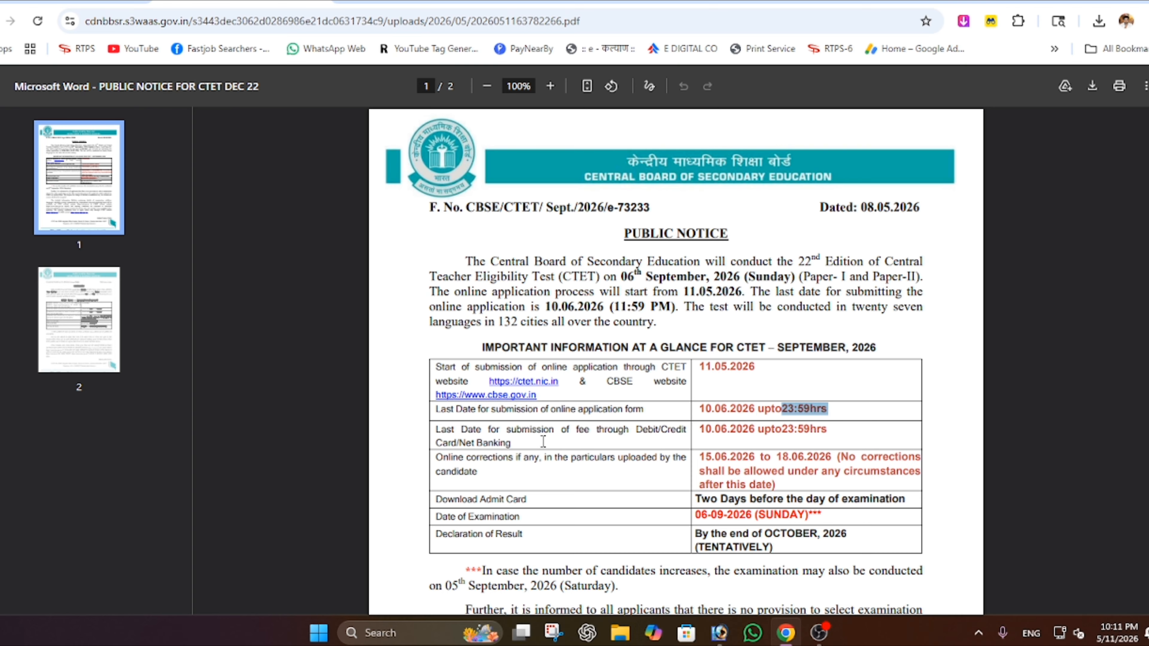
left_click_drag(454, 431, 597, 430)
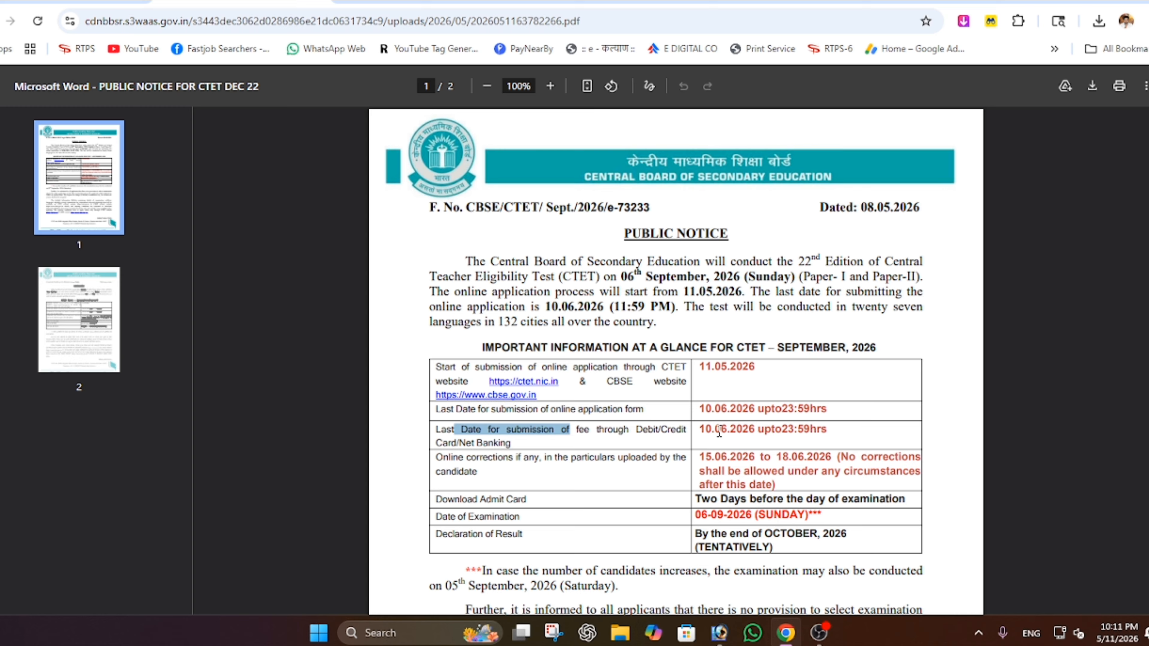
left_click_drag(705, 431, 834, 440)
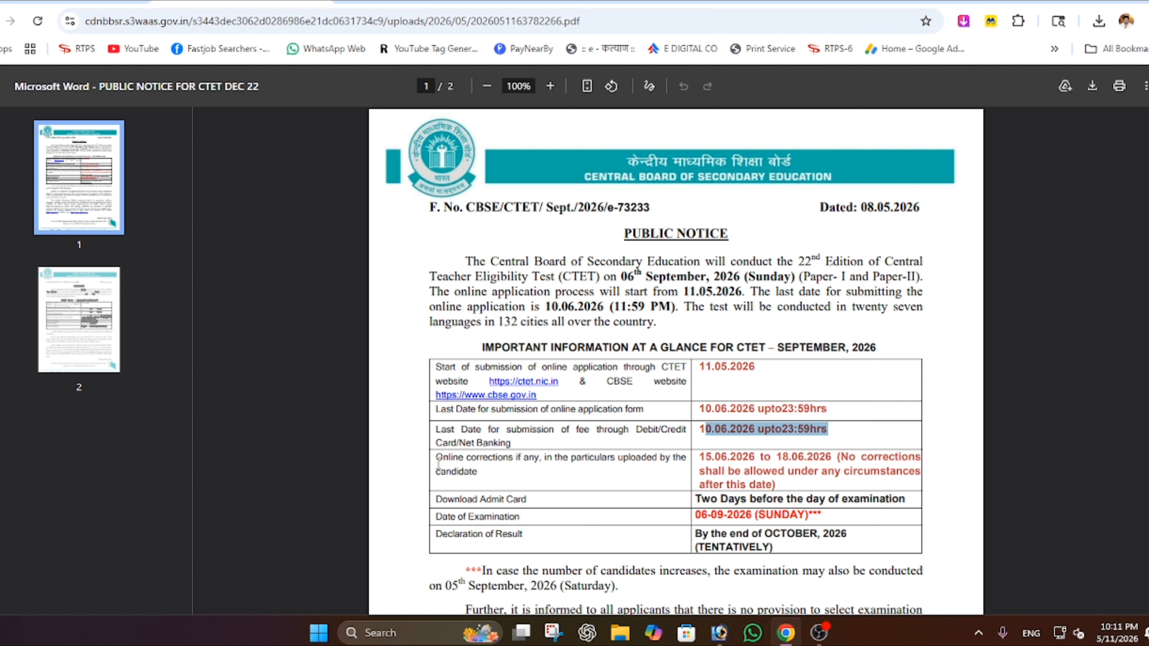
left_click_drag(435, 458, 528, 464)
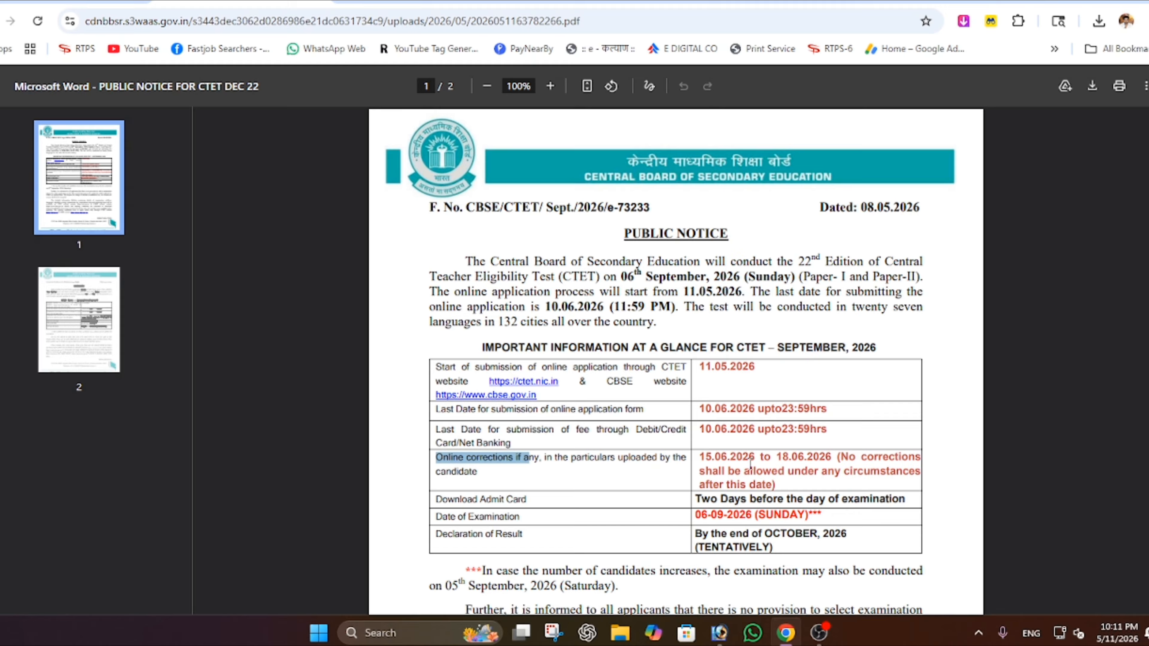
left_click_drag(701, 459, 830, 452)
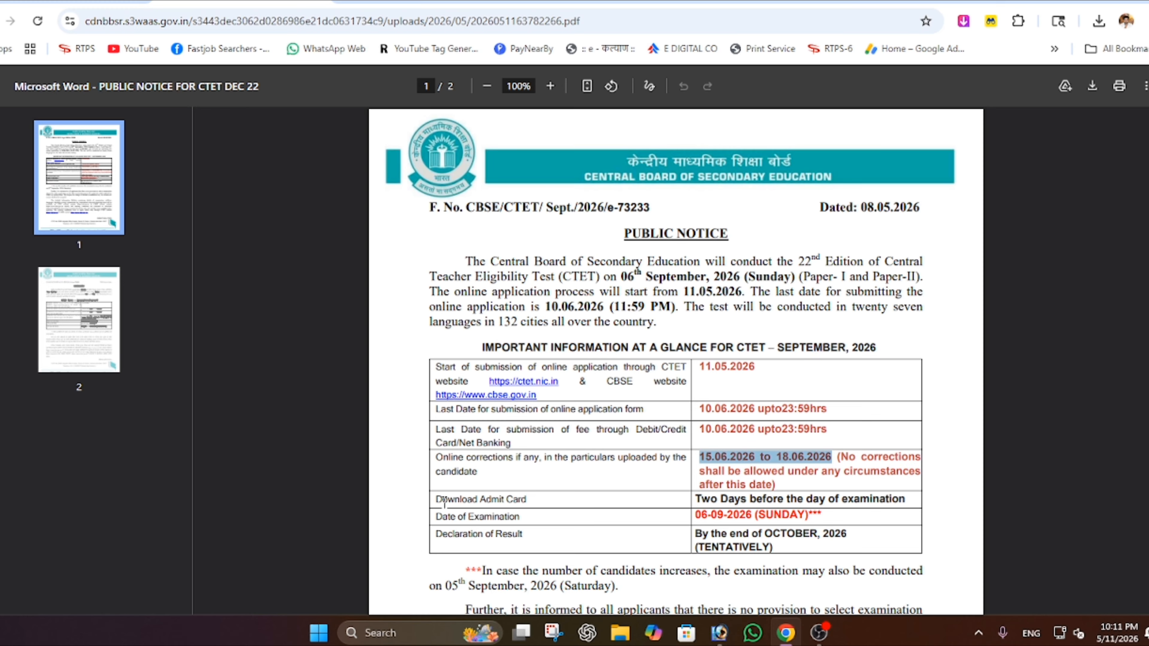
- Highlight the Download Admit Card row and when the admit card becomes available
left_click_drag(437, 500, 535, 500)
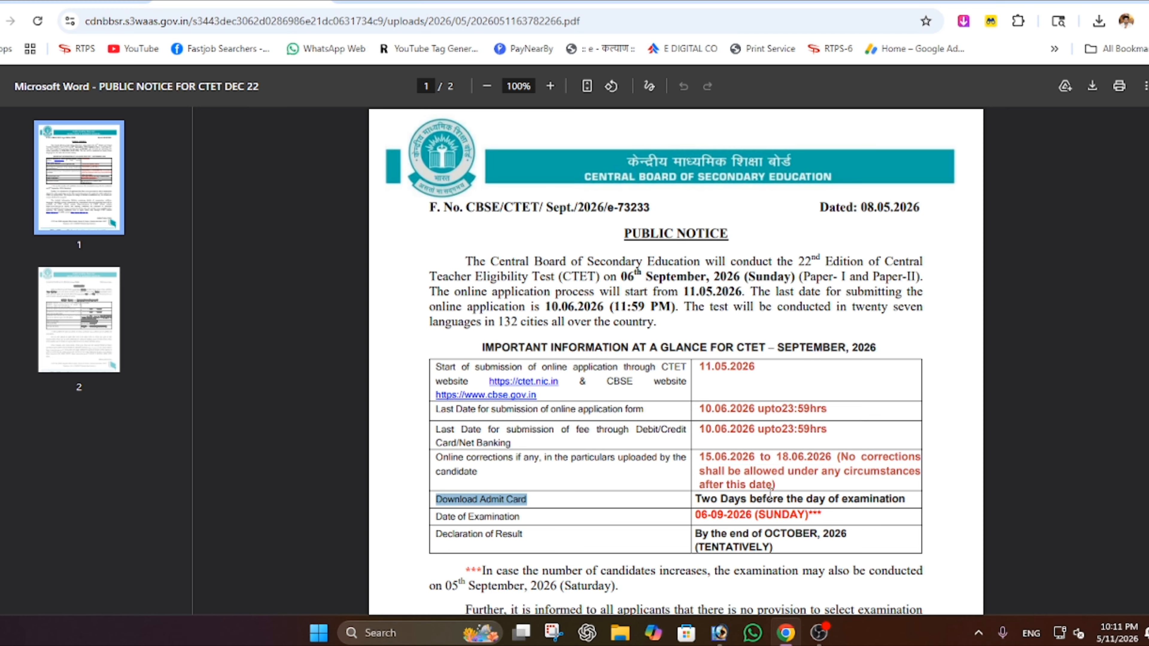
left_click_drag(862, 500, 697, 502)
left_click(697, 501)
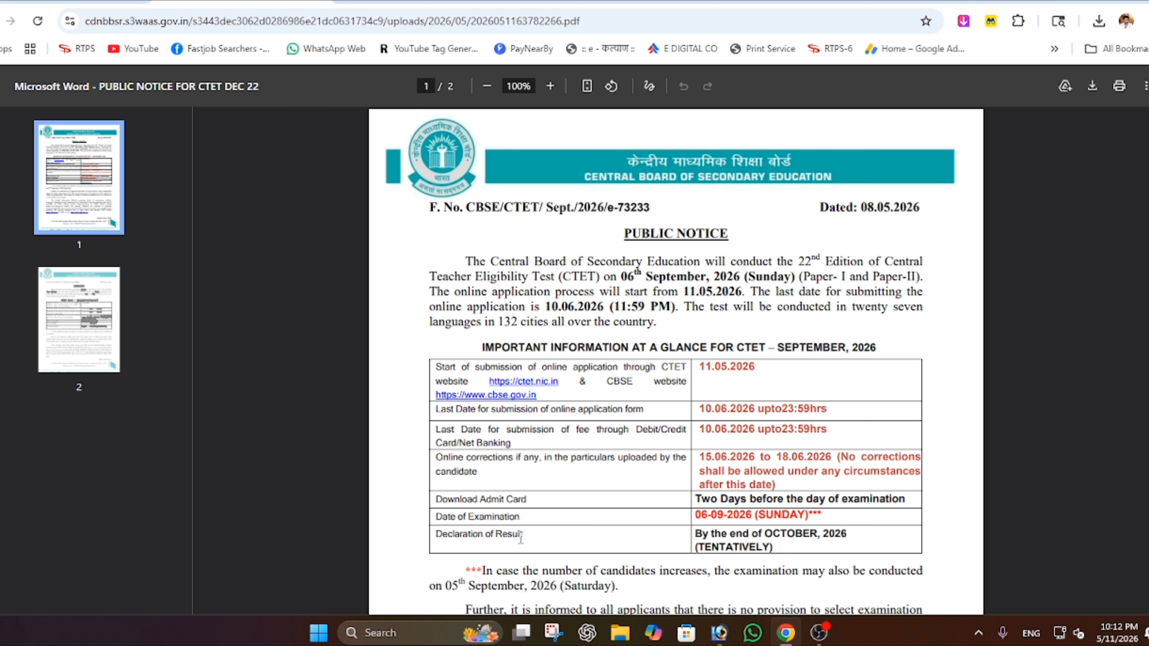
- Highlight the exam date 06-09-2026 with its weekday and the OCTOBER result declaration
left_click_drag(462, 516, 517, 516)
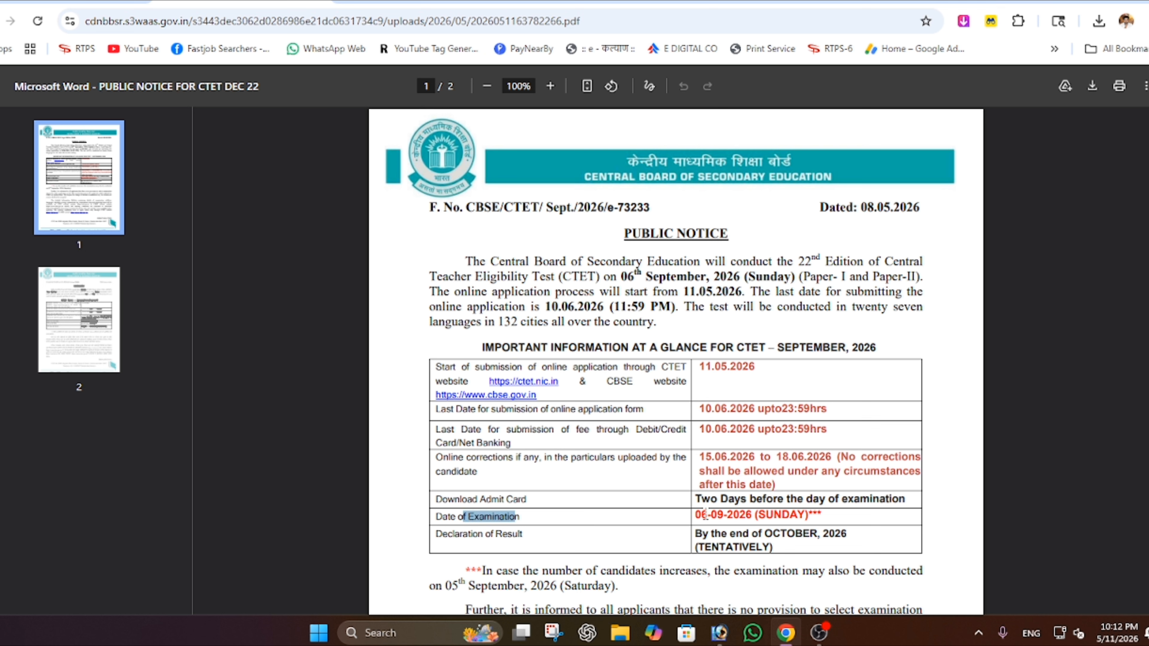
left_click_drag(696, 515, 753, 515)
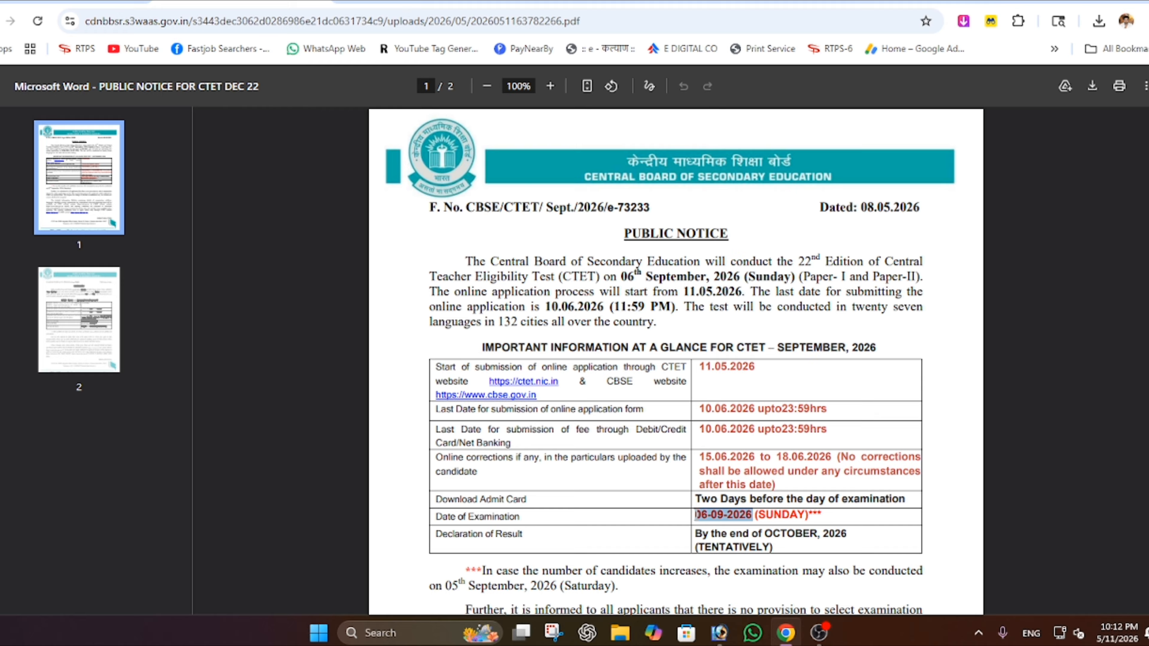
left_click(698, 516)
left_click_drag(698, 516, 774, 508)
left_click(786, 515)
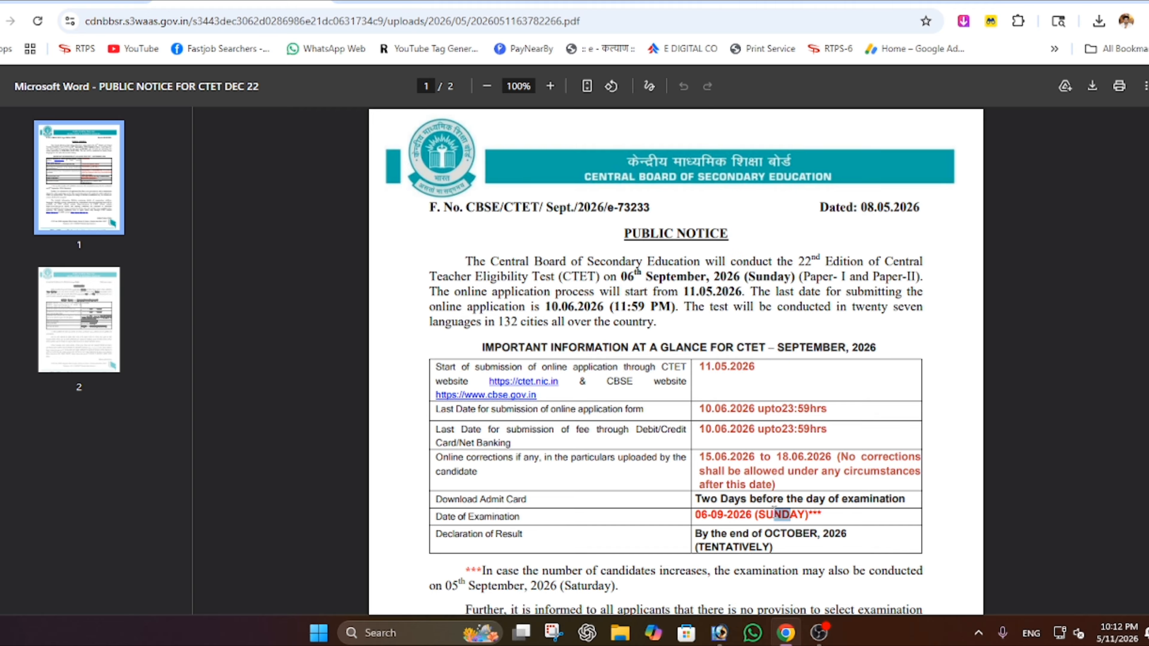
left_click(796, 518)
left_click_drag(491, 536, 533, 536)
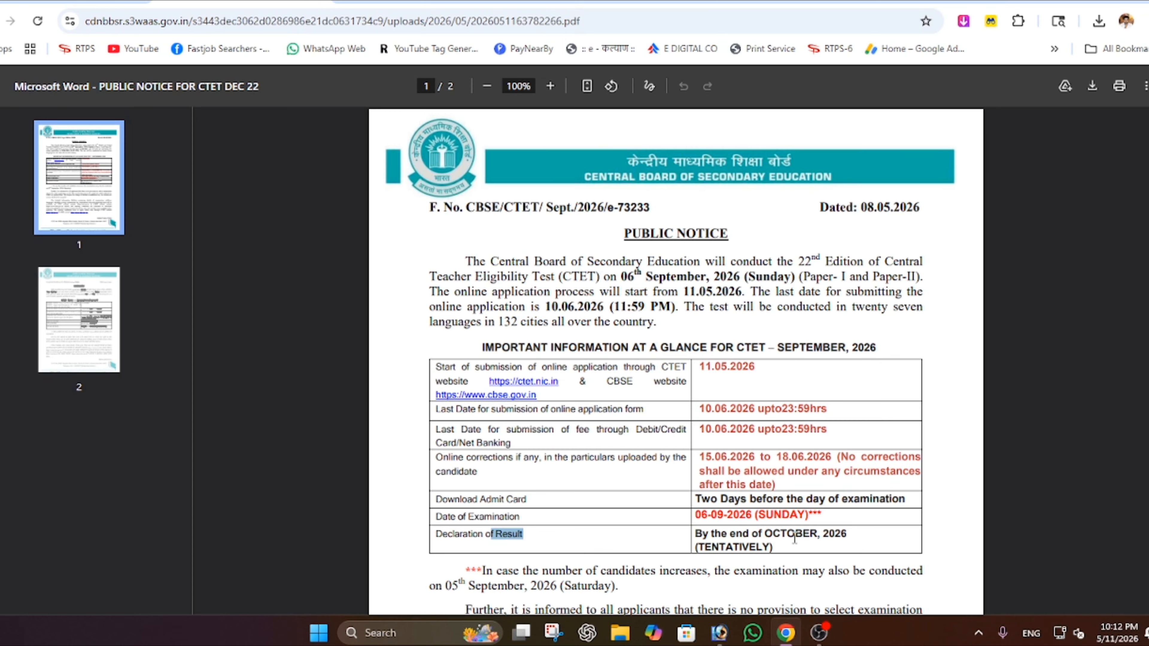
left_click_drag(796, 538, 776, 541)
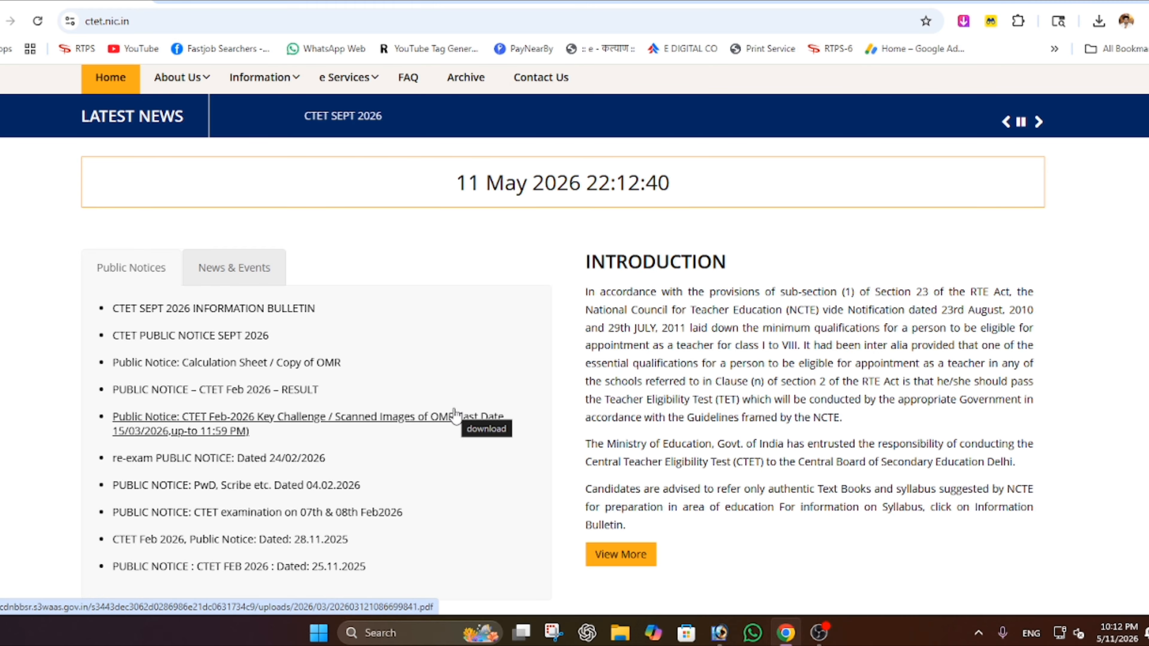
- Open the 'Apply for CTET SEP 2026' notice page from the news ticker
scroll(454, 414, "up", 3)
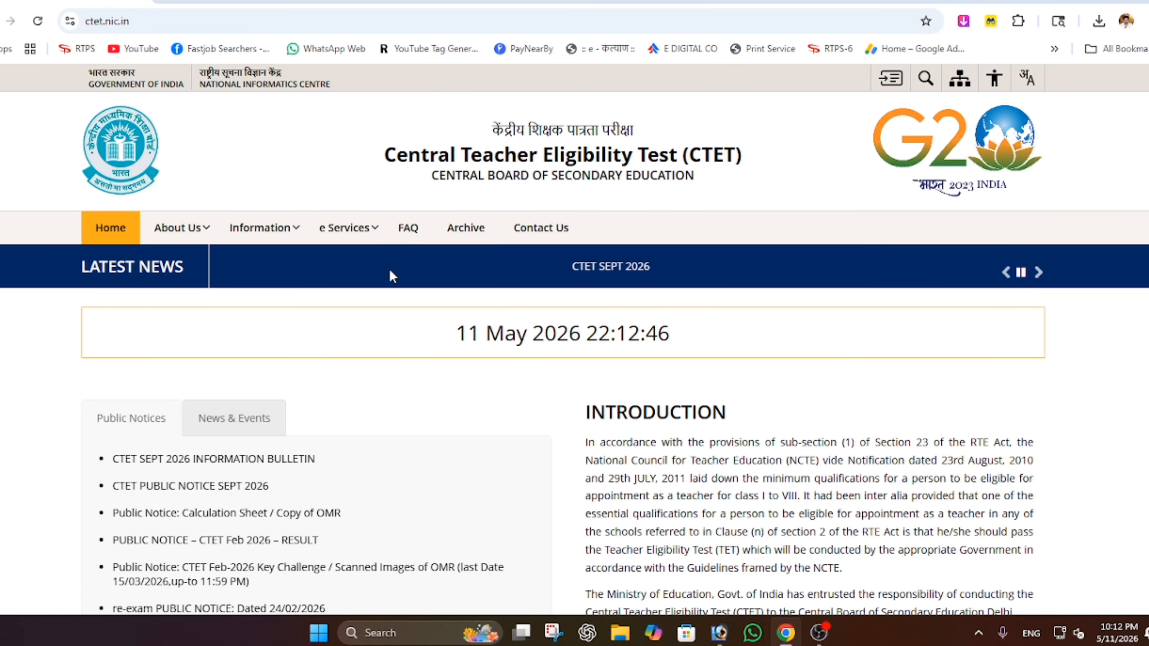
left_click(1039, 273)
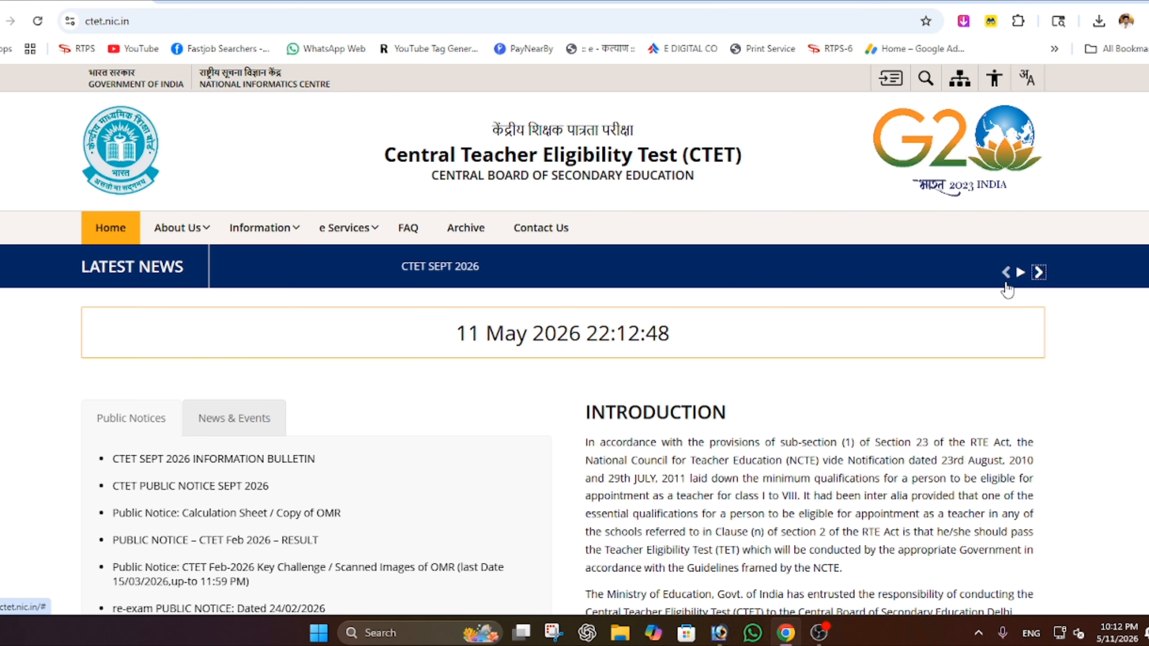
left_click(645, 269)
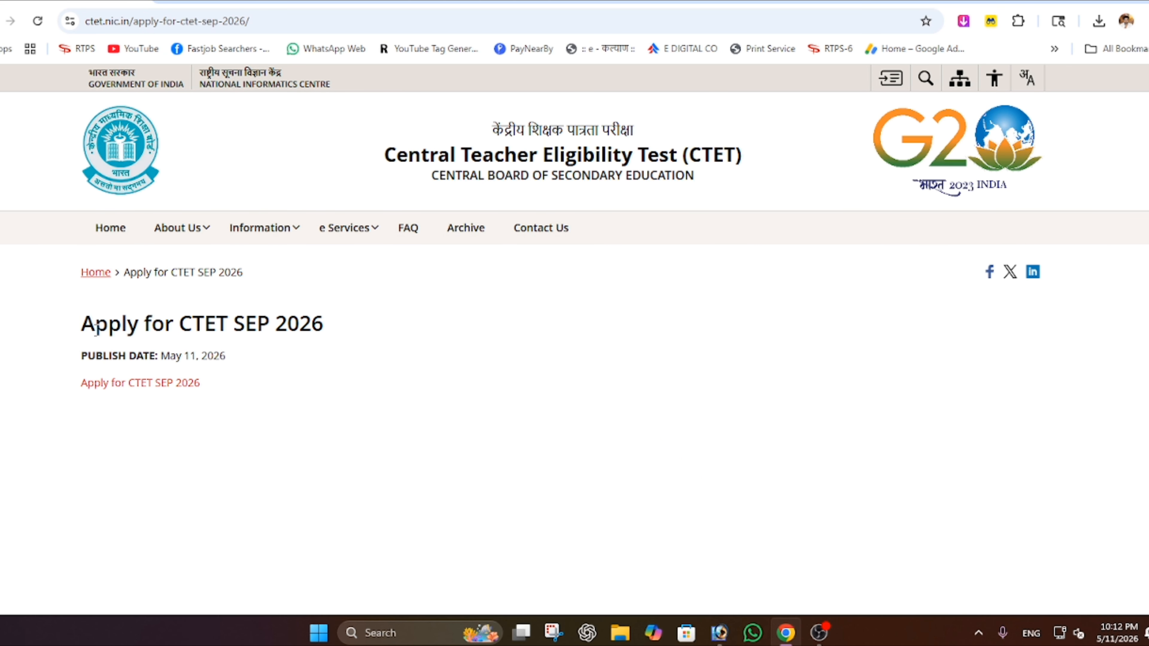
- Check the heading and May 11, 2026 publish date, then follow the application portal link
left_click_drag(96, 326, 320, 319)
left_click(320, 319)
left_click_drag(96, 357, 236, 372)
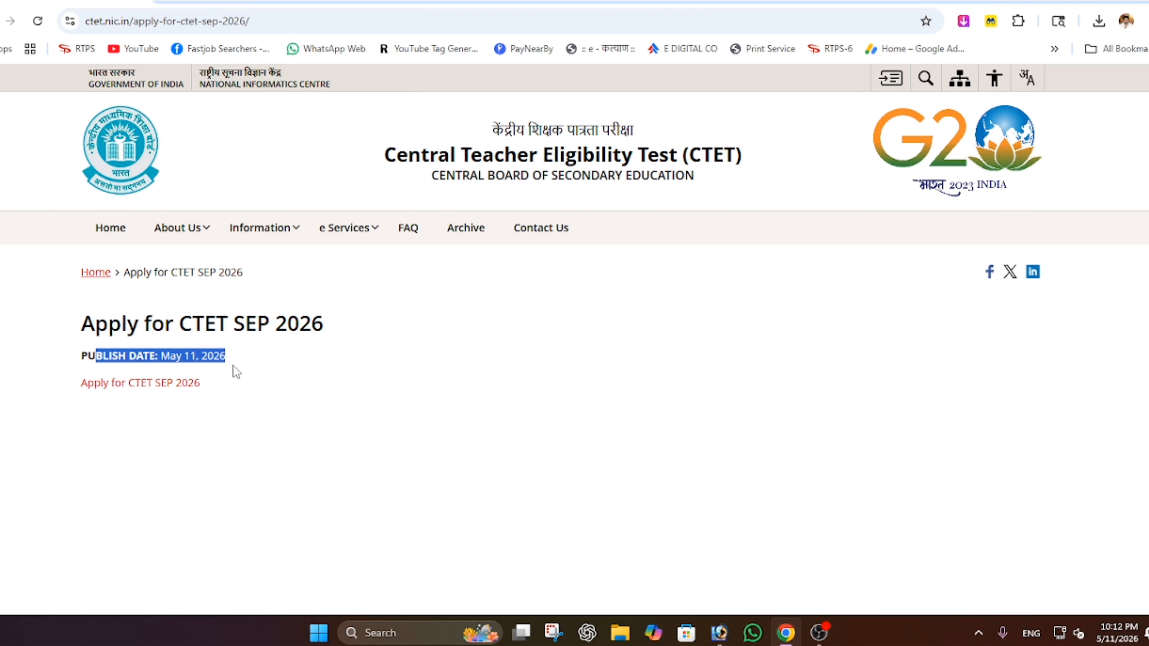
left_click(221, 360)
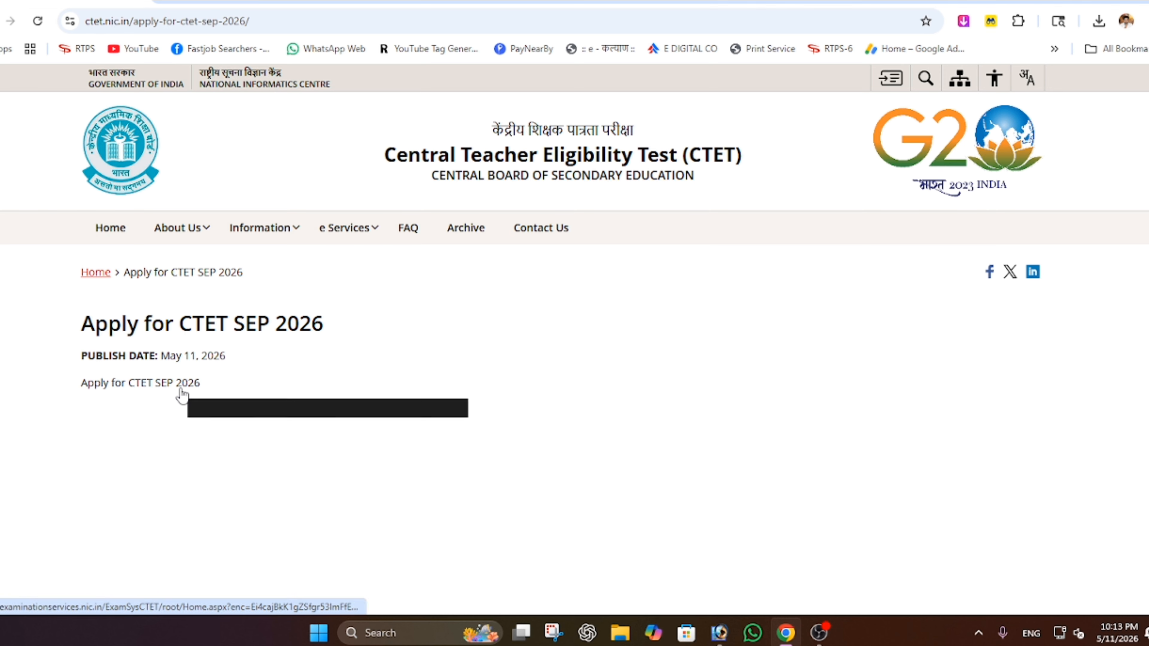
left_click(148, 392)
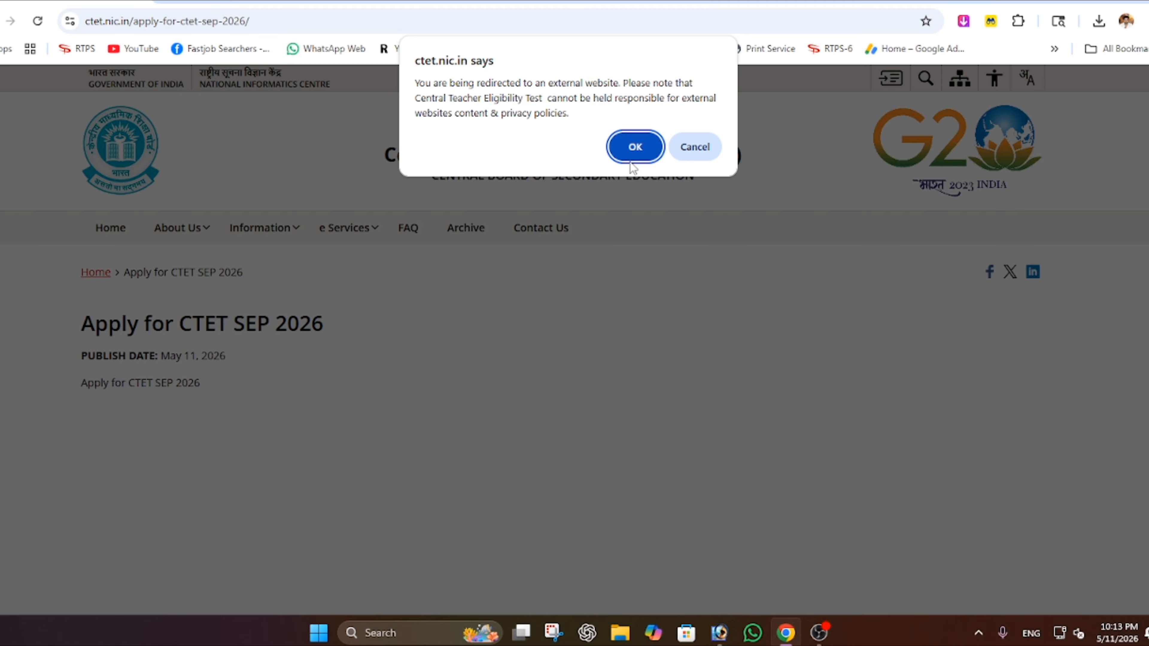
- Accept the external-site redirect, skim the 34-page Information Bulletin PDF, and close it
left_click(635, 149)
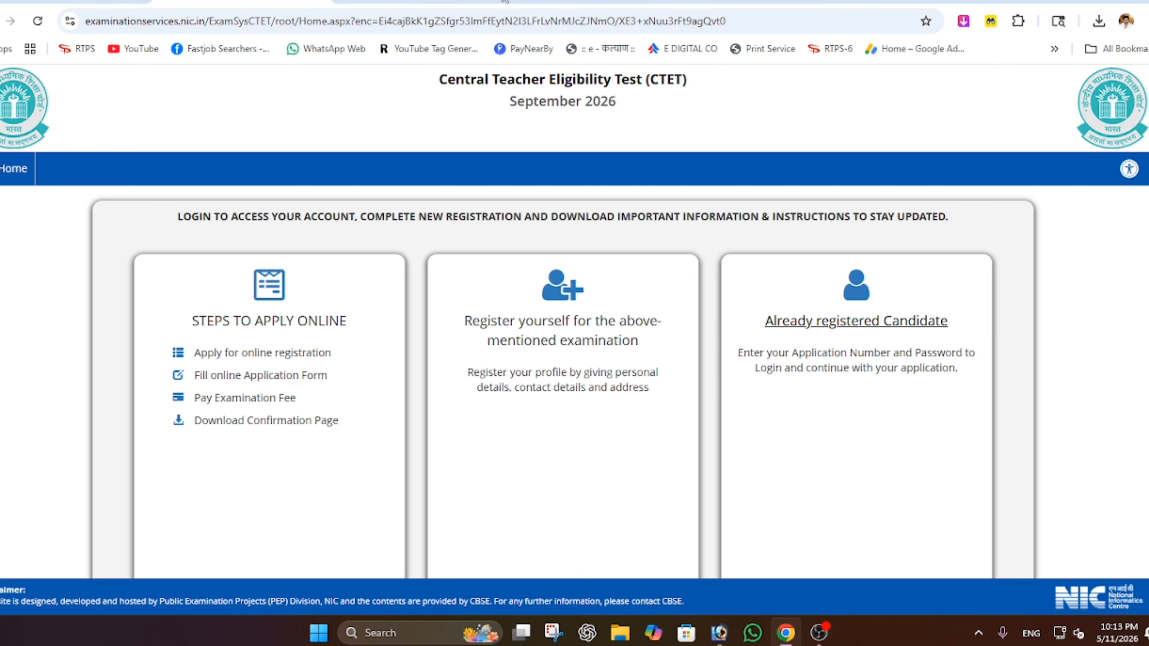
scroll(402, 346, "down", 3)
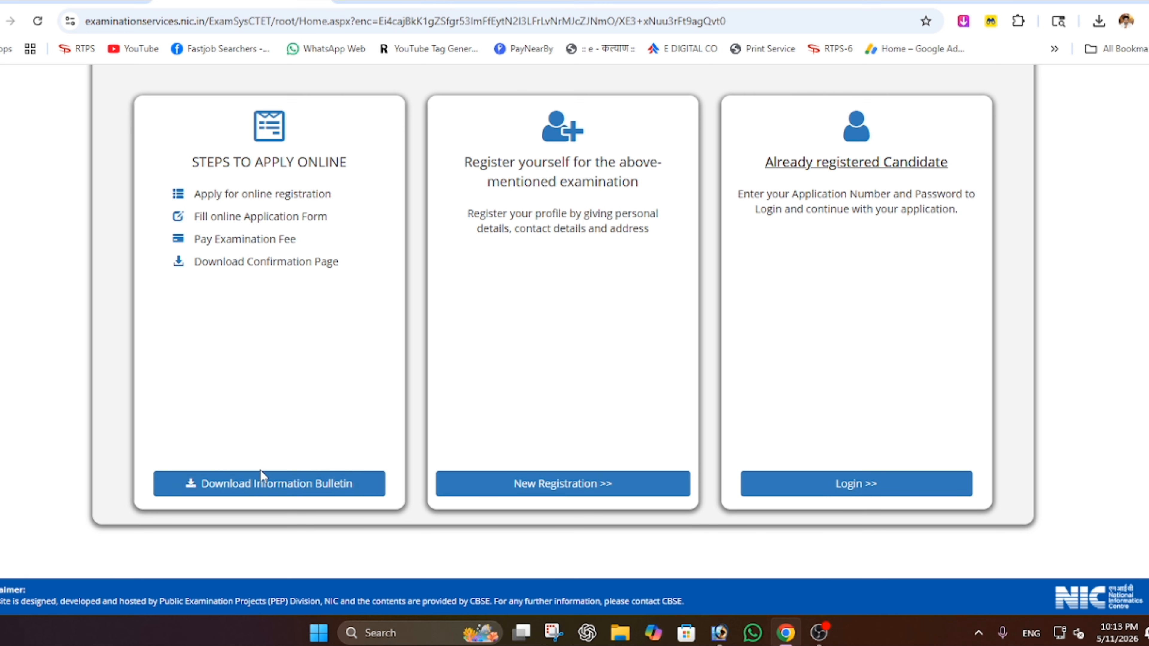
left_click(312, 489)
scroll(659, 486, "down", 20)
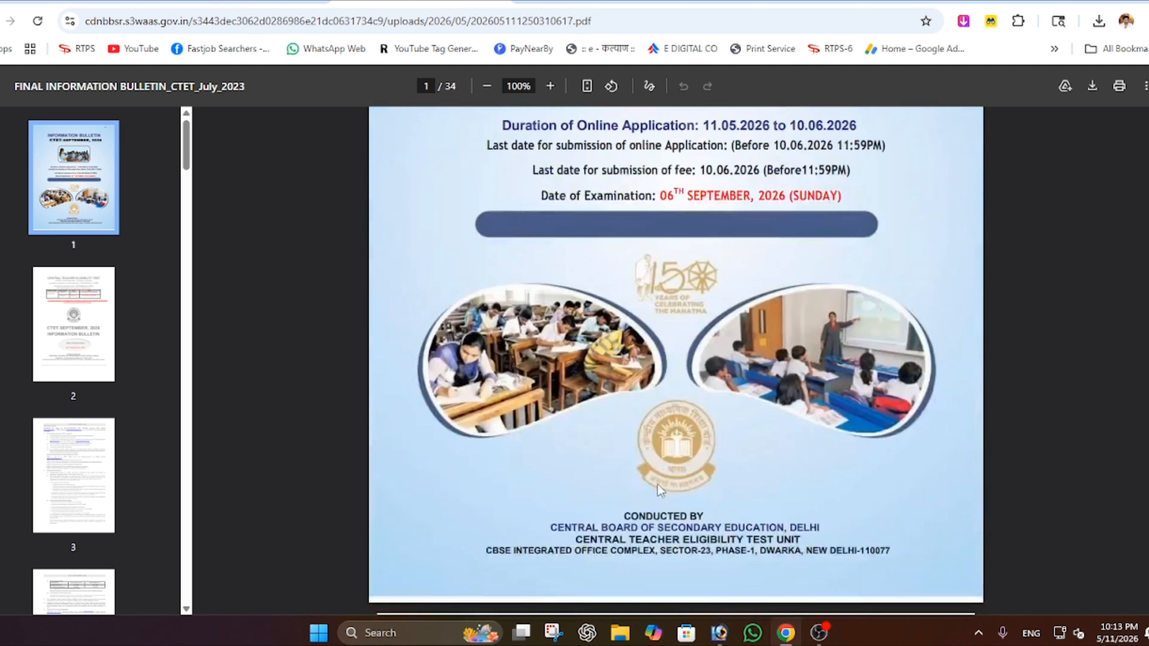
scroll(655, 486, "down", 10)
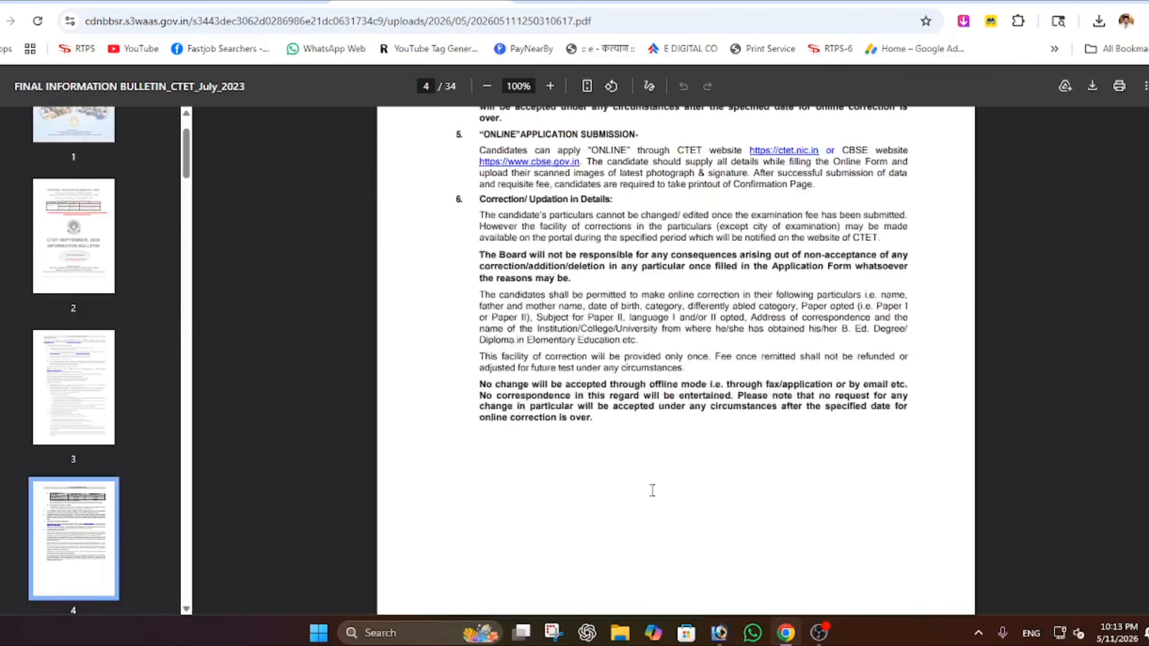
scroll(678, 434, "up", 7)
scroll(692, 389, "down", 20)
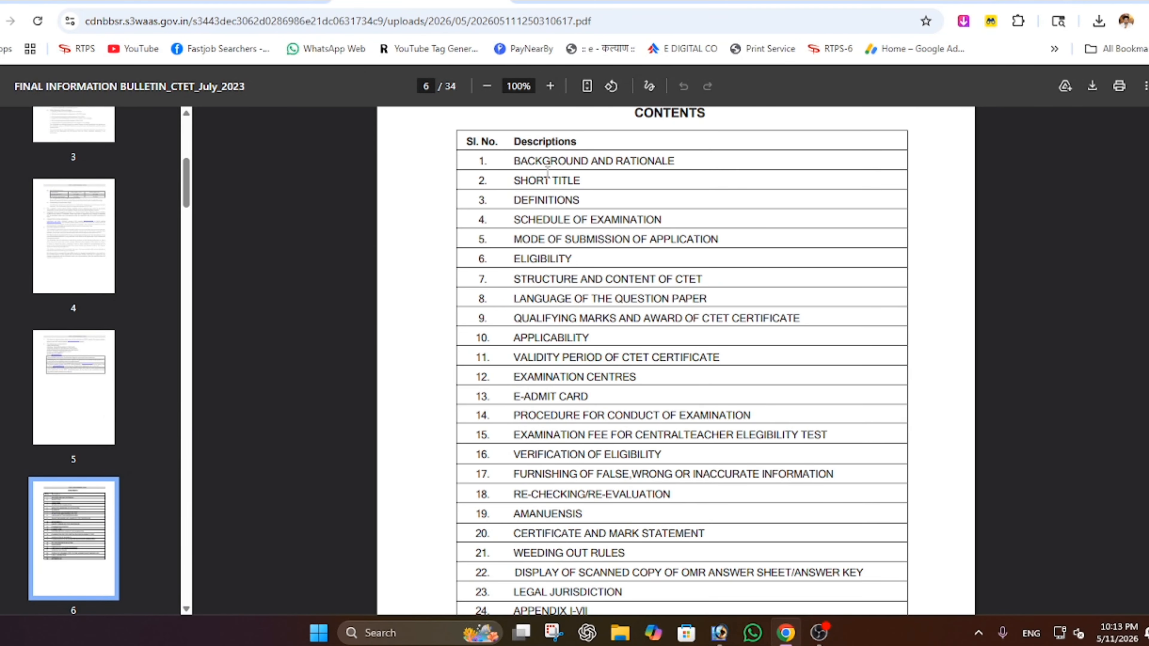
left_click(496, 4)
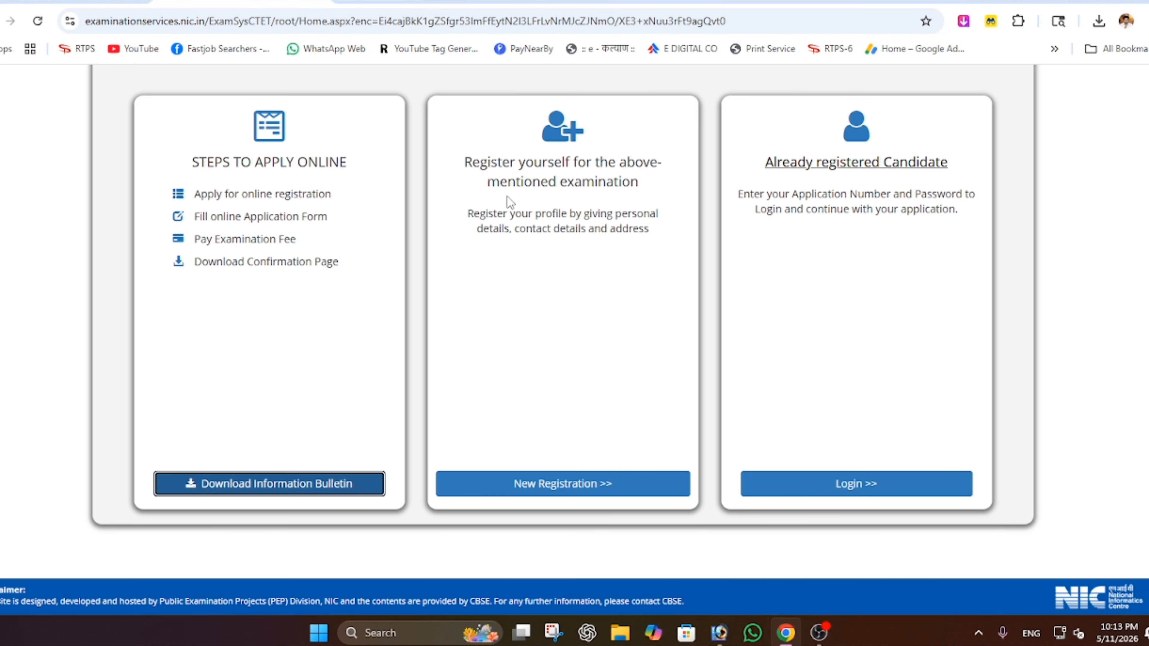
- Review the registration and login headings, then start a New Registration
left_click_drag(464, 164, 653, 163)
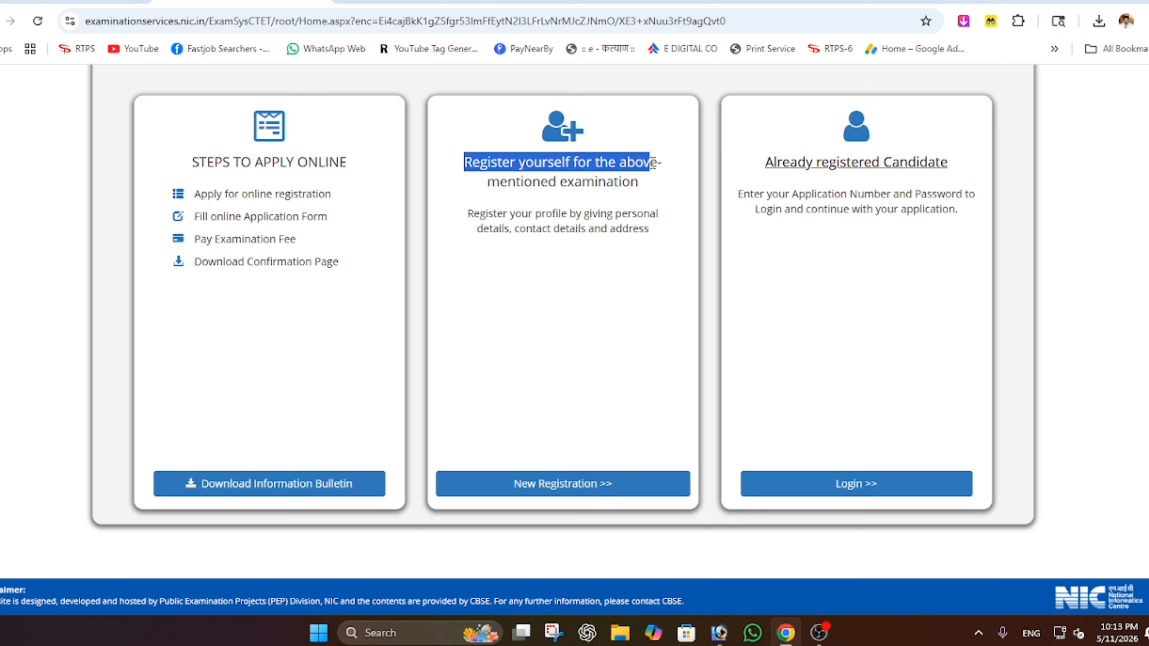
left_click(496, 159)
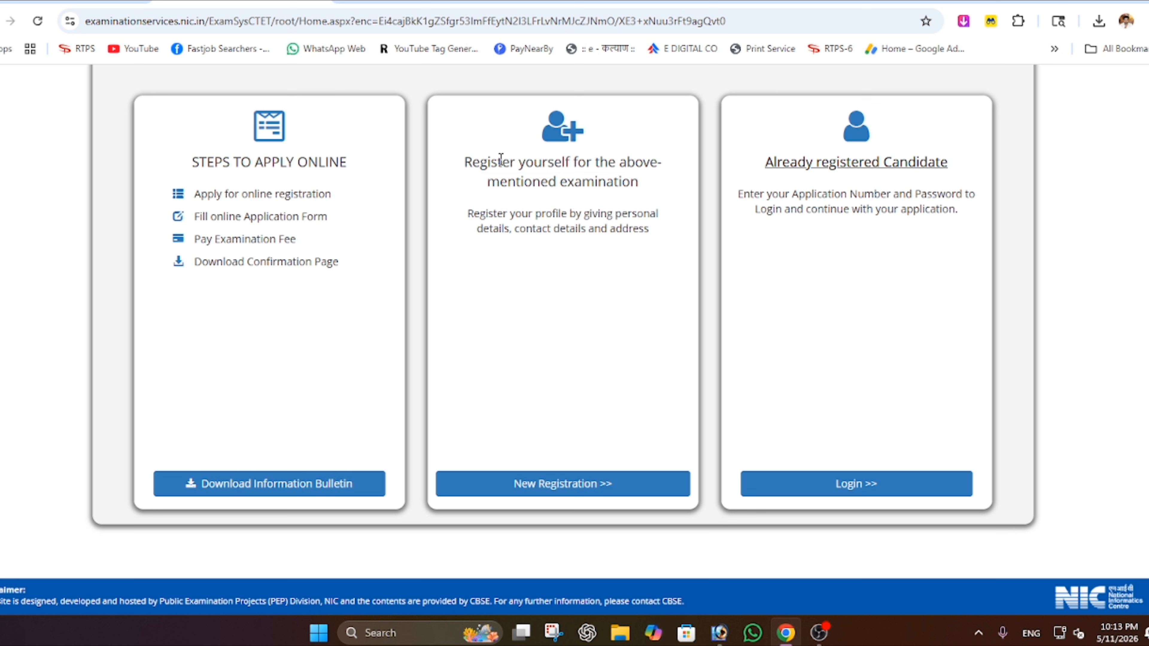
left_click_drag(761, 163, 955, 158)
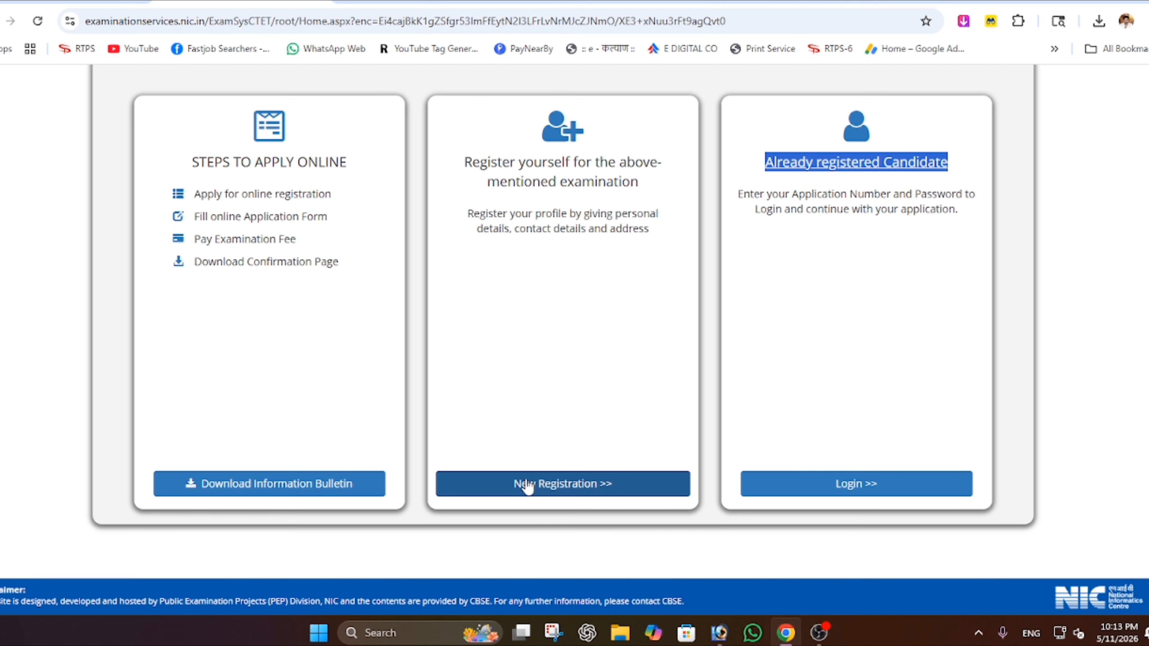
left_click(564, 482)
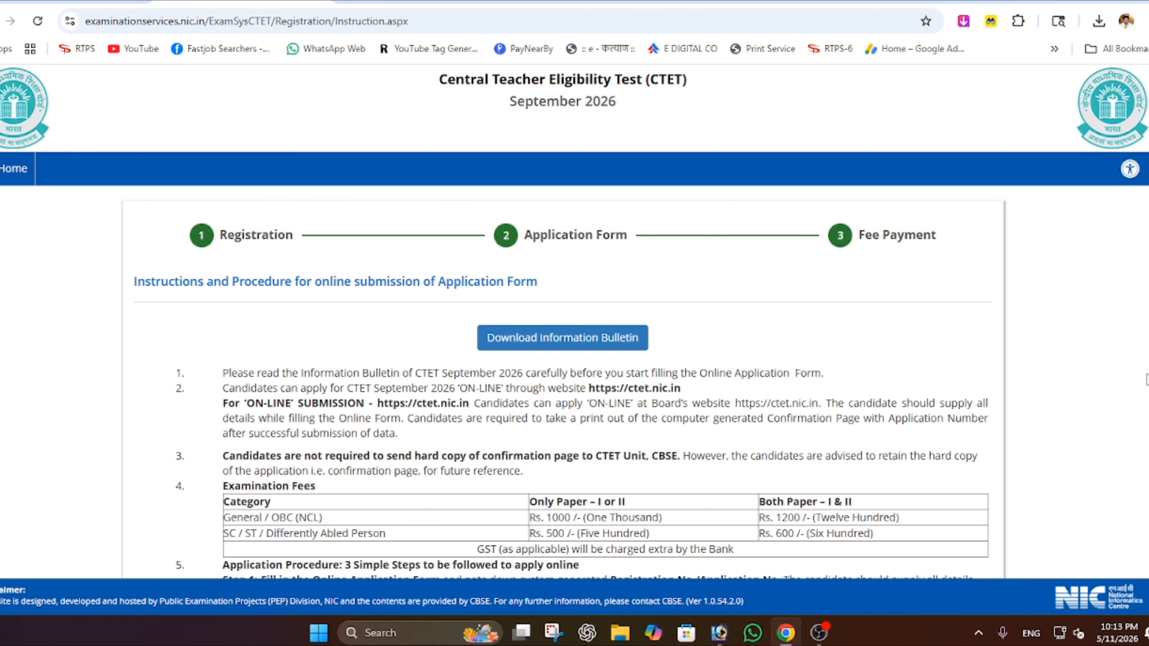
- Check the one-paper and both-paper fee columns, tick the consent declaration, and proceed
scroll(328, 530, "down", 3)
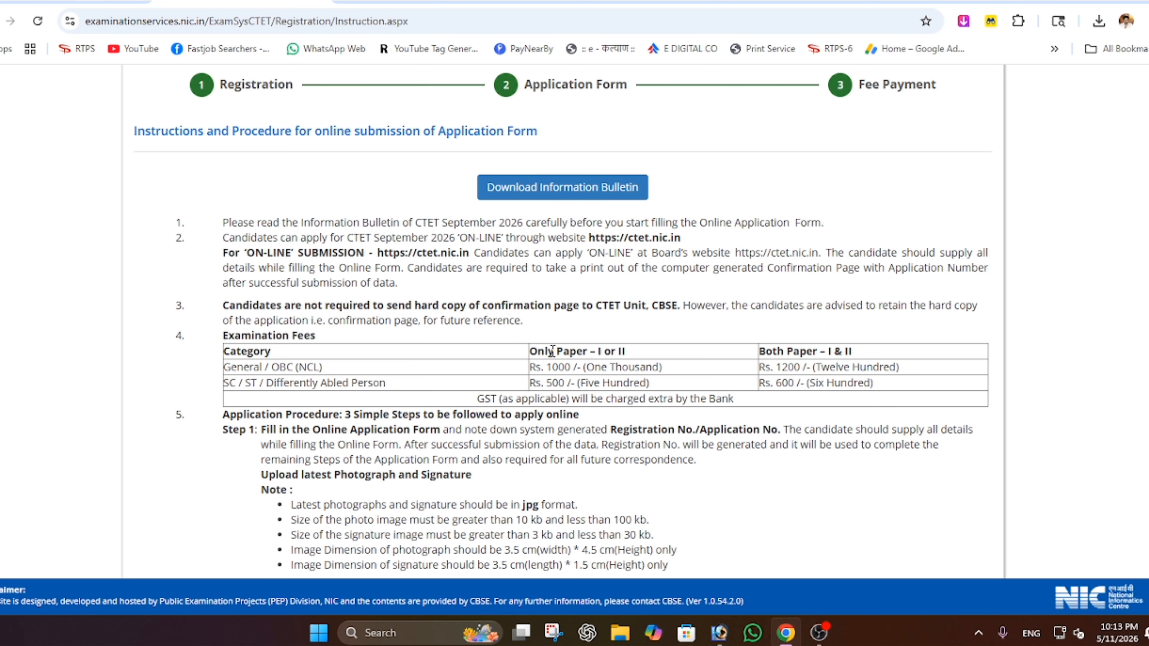
left_click_drag(552, 350, 602, 350)
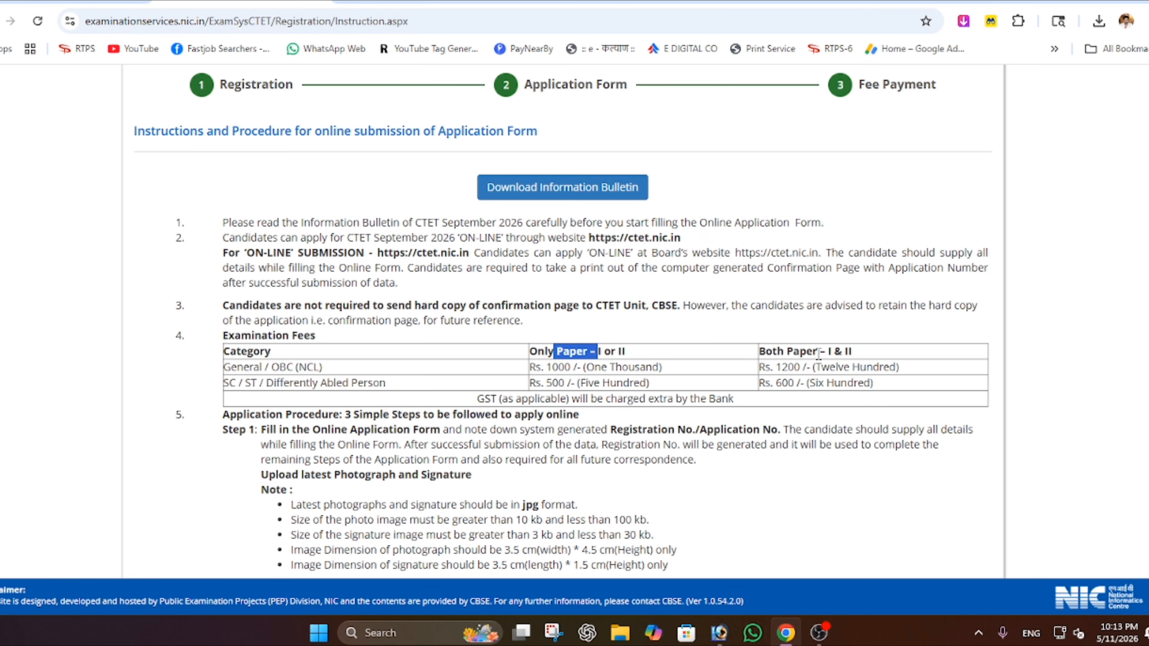
left_click_drag(818, 352, 844, 352)
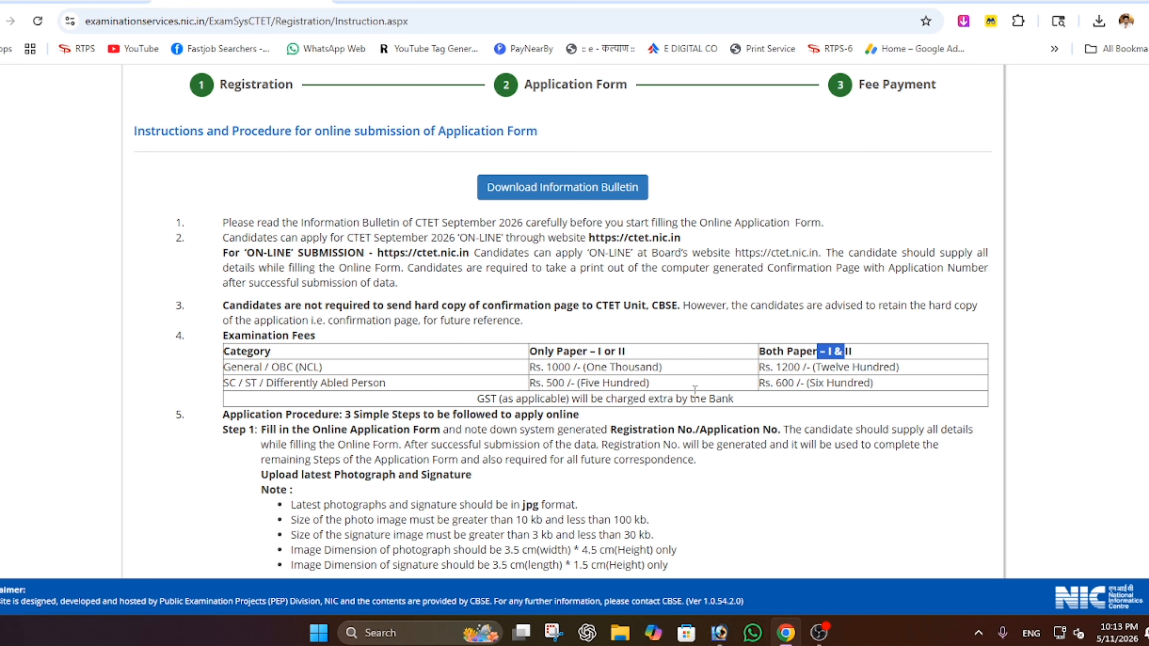
scroll(697, 390, "down", 8)
scroll(372, 385, "down", 5)
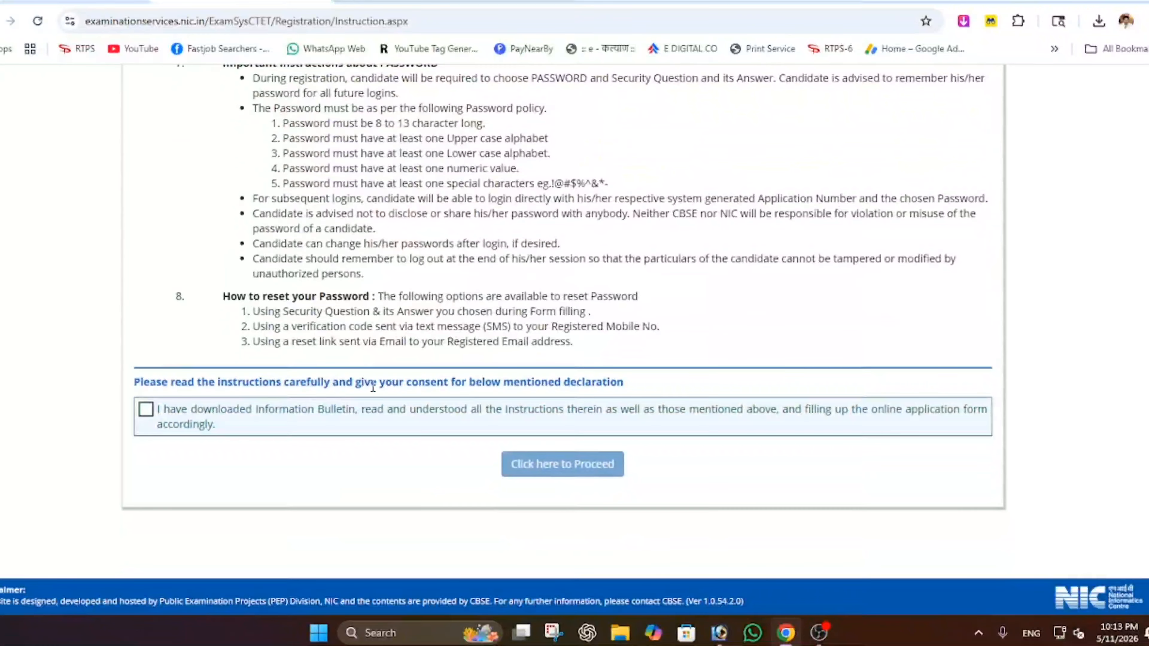
left_click(146, 410)
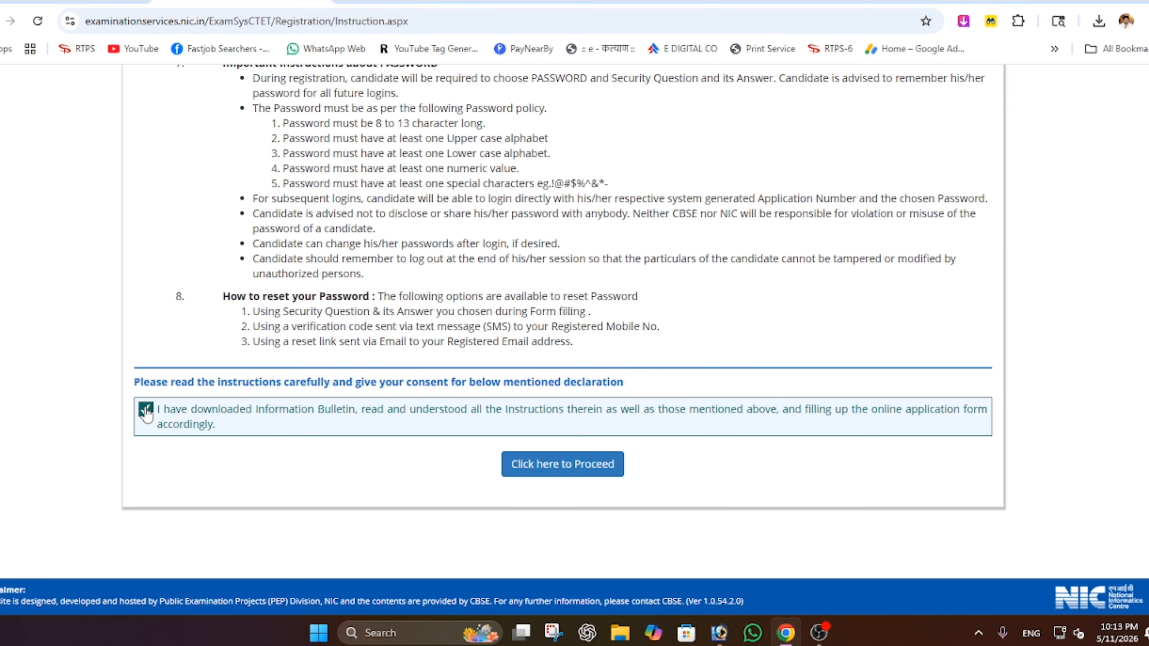
left_click(593, 469)
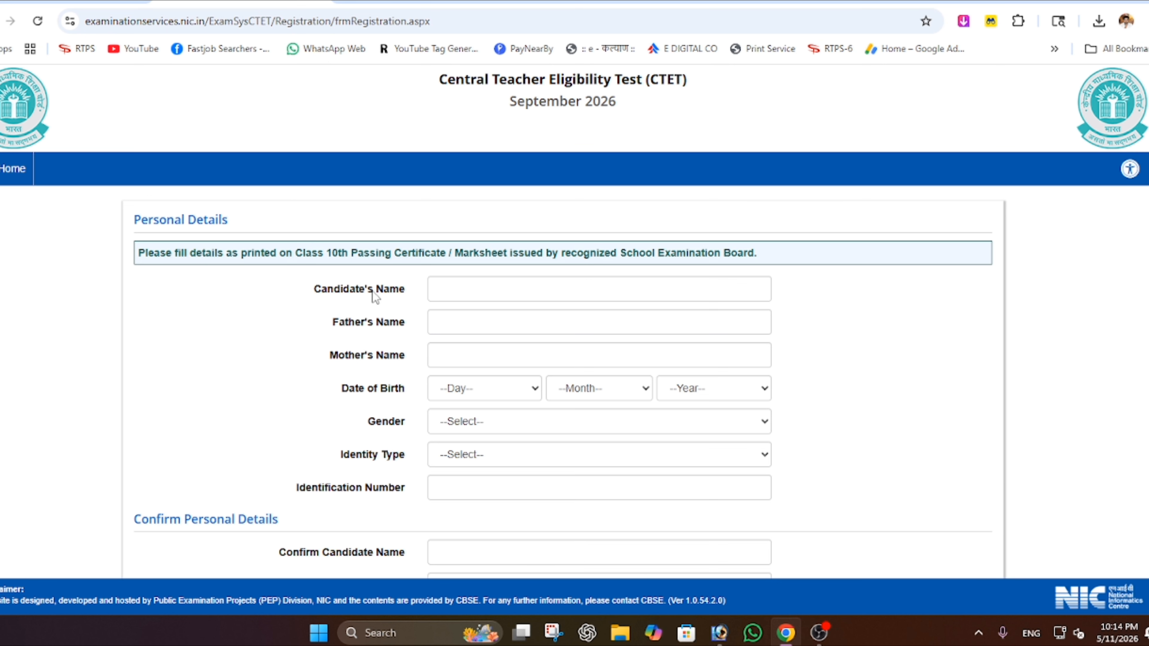
- Set Identity Type to 'Any Other Valid Govt Identity with photograph' and focus its number field
left_click_drag(329, 290, 404, 289)
left_click_drag(338, 322, 405, 321)
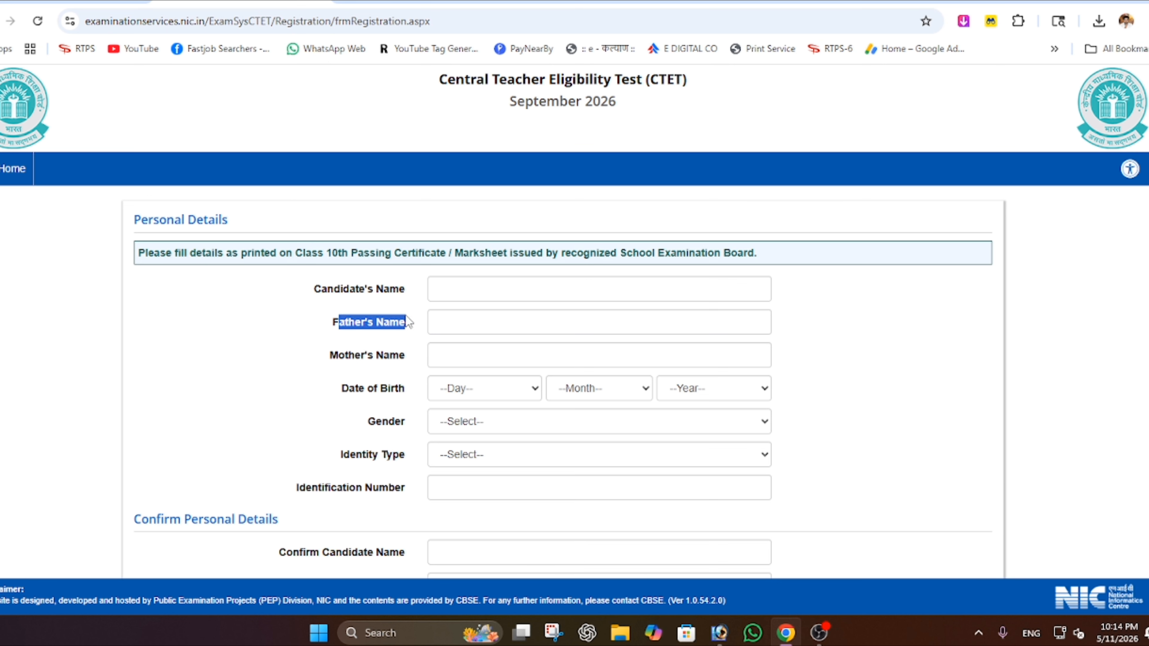
left_click_drag(330, 356, 404, 358)
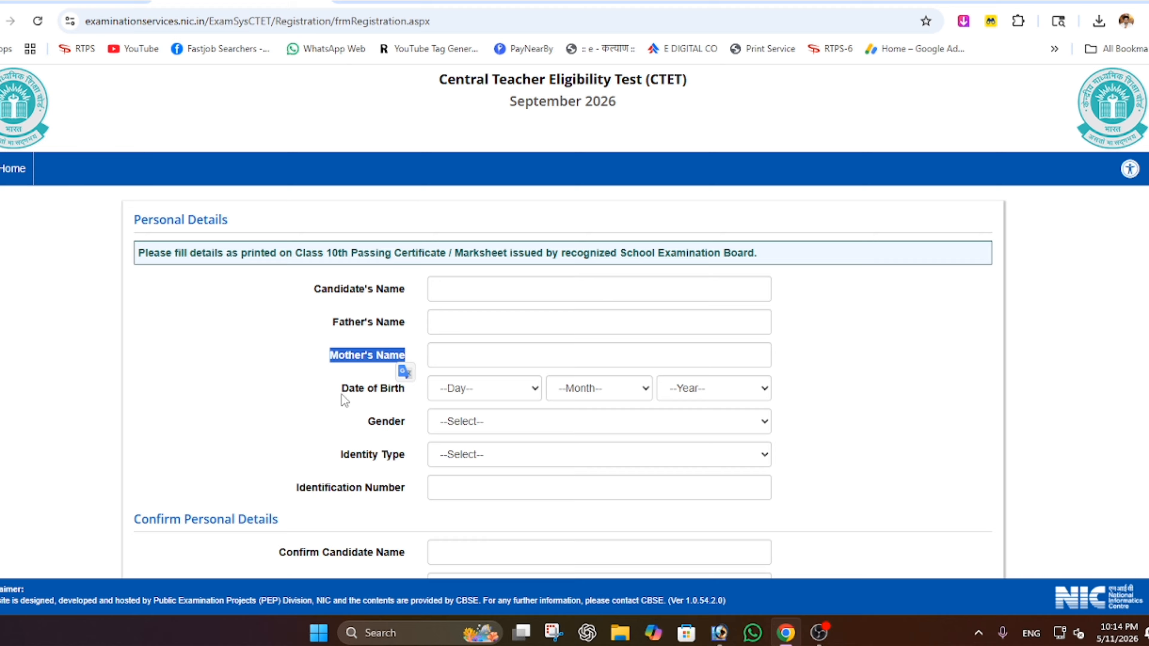
left_click_drag(341, 394, 396, 426)
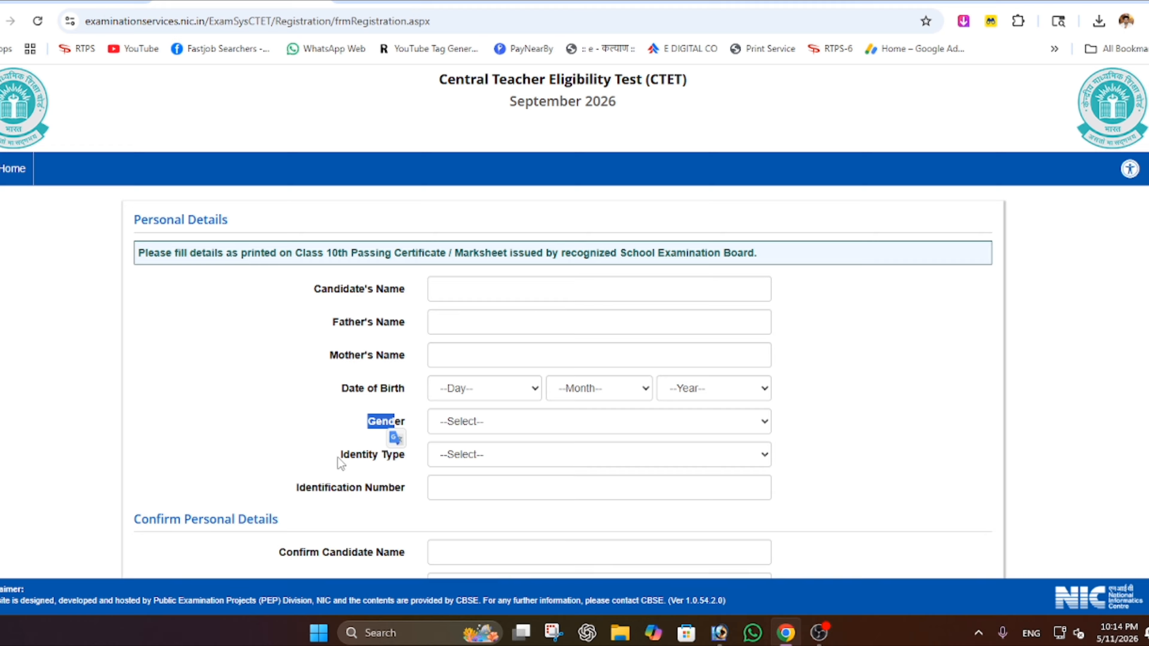
left_click_drag(335, 457, 407, 460)
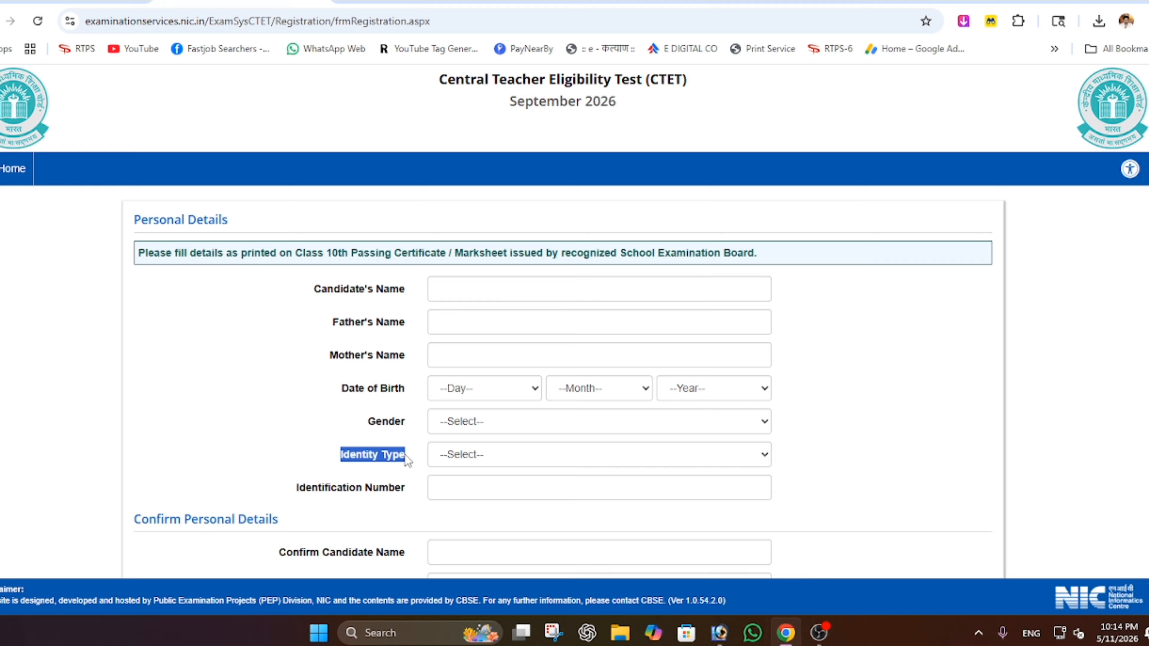
left_click(459, 455)
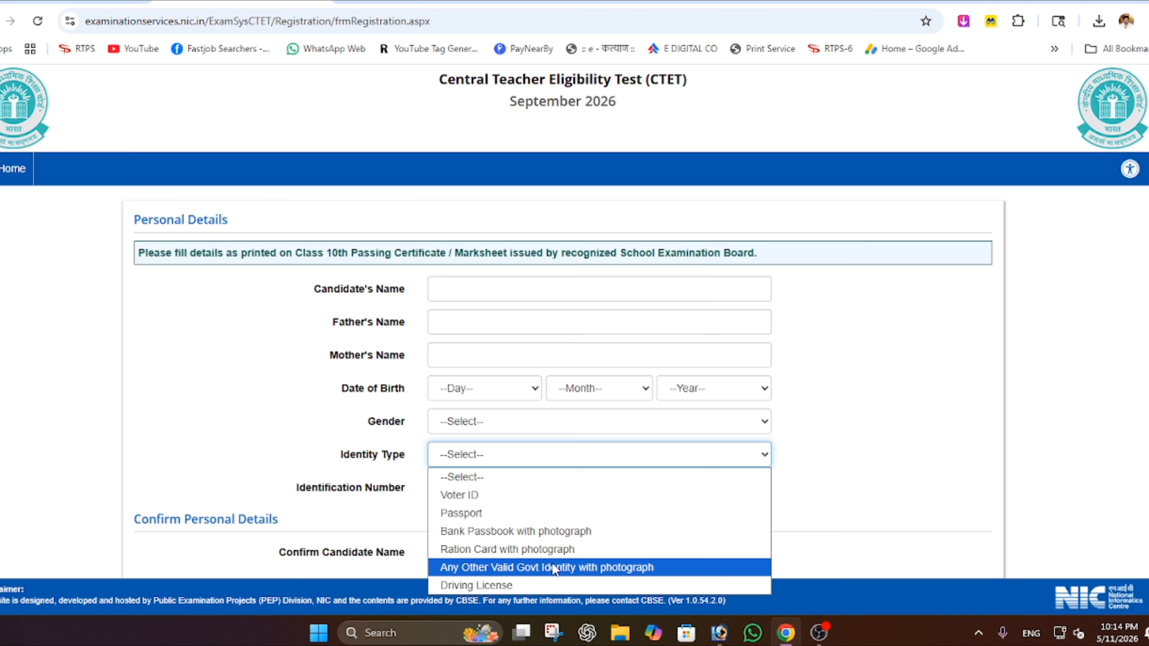
left_click(588, 570)
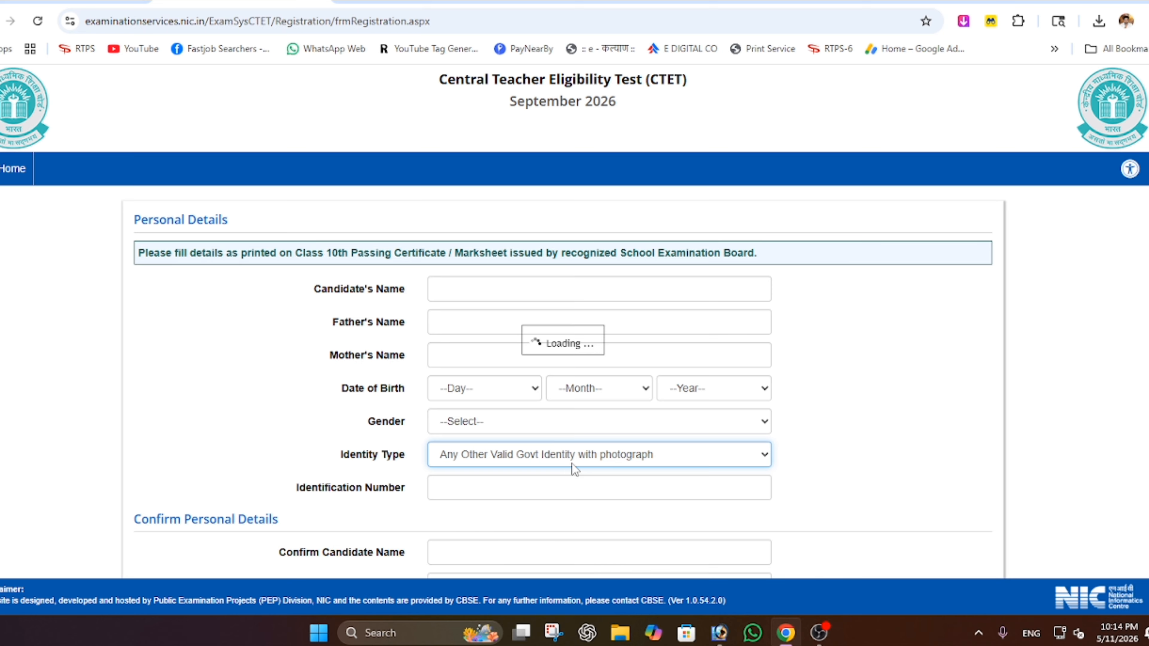
left_click(462, 485)
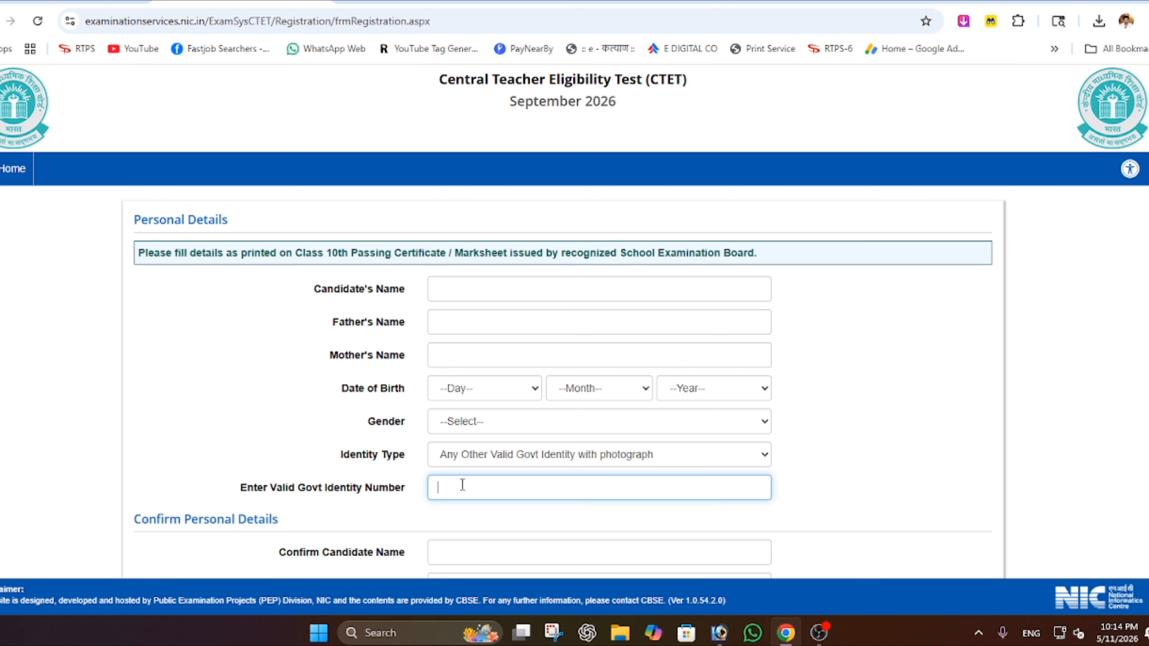
scroll(462, 484, "down", 7)
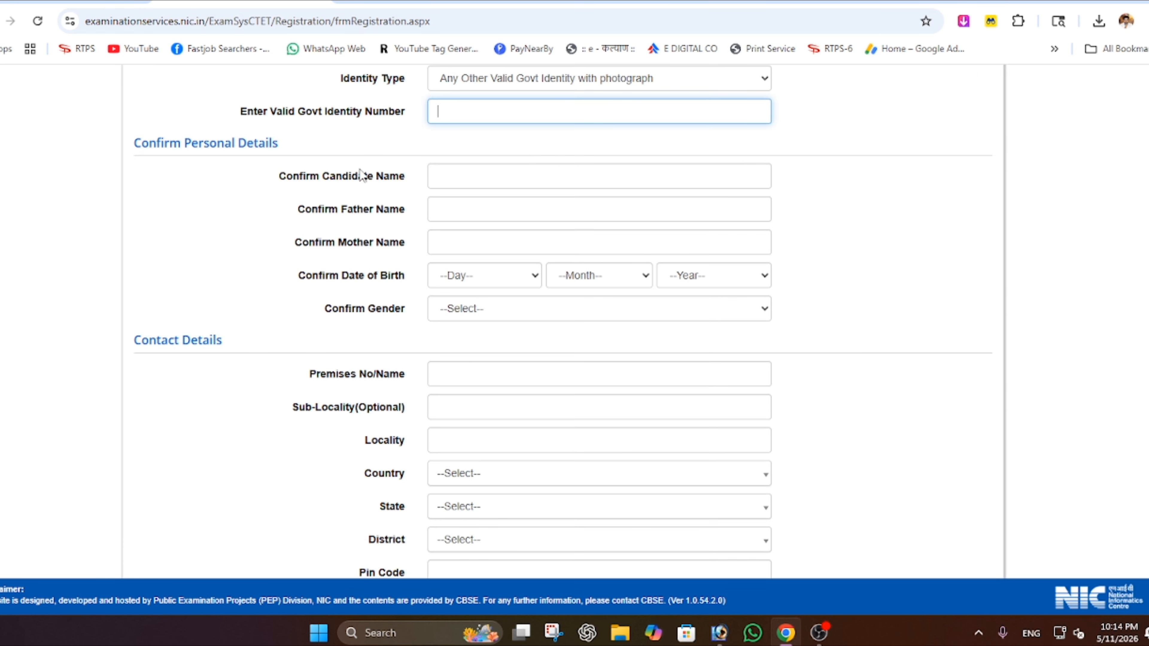
left_click_drag(307, 177, 405, 182)
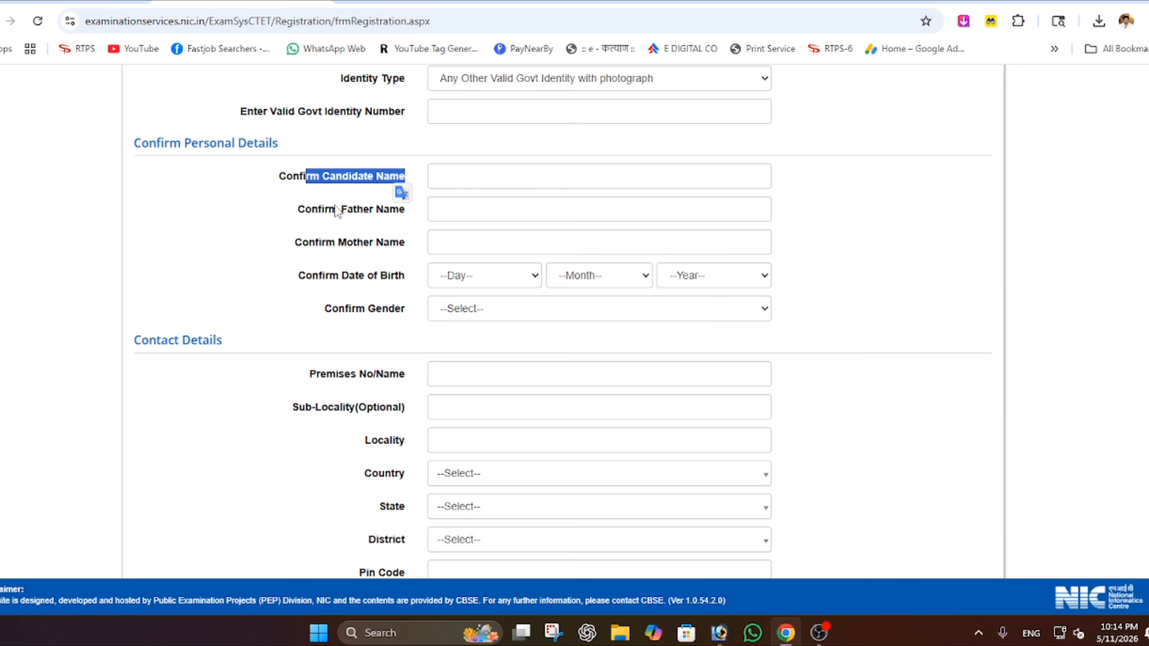
left_click_drag(324, 210, 364, 214)
left_click(345, 241)
left_click_drag(351, 275, 390, 313)
scroll(391, 314, "down", 3)
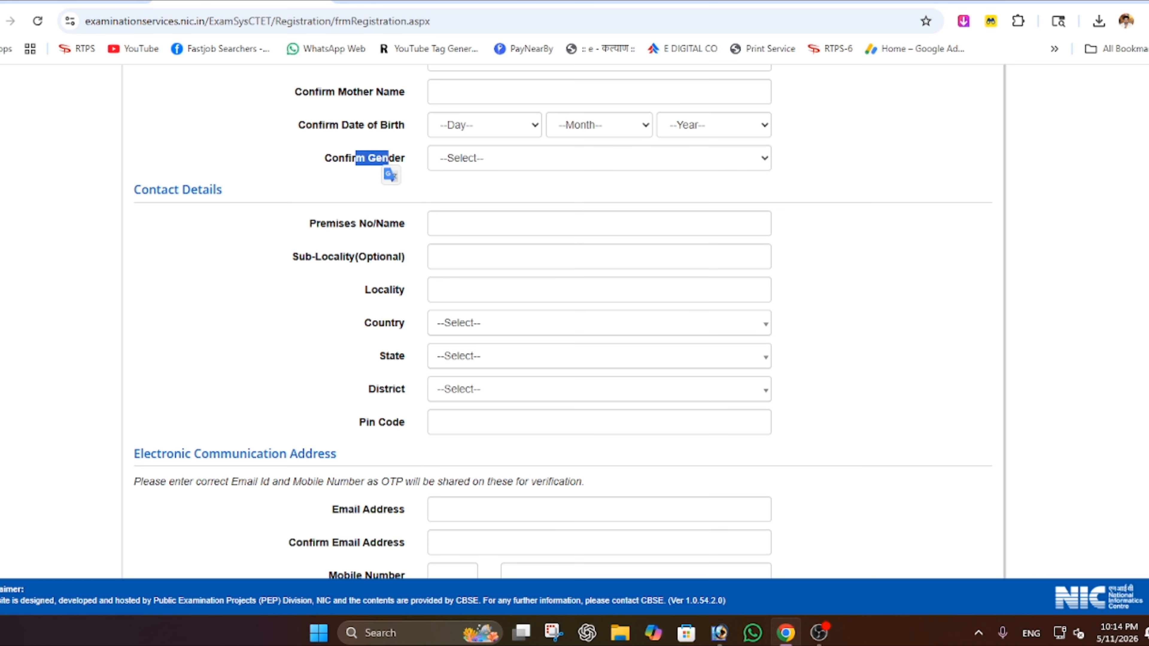
left_click_drag(320, 226, 360, 234)
left_click_drag(292, 259, 328, 264)
left_click_drag(370, 296, 387, 324)
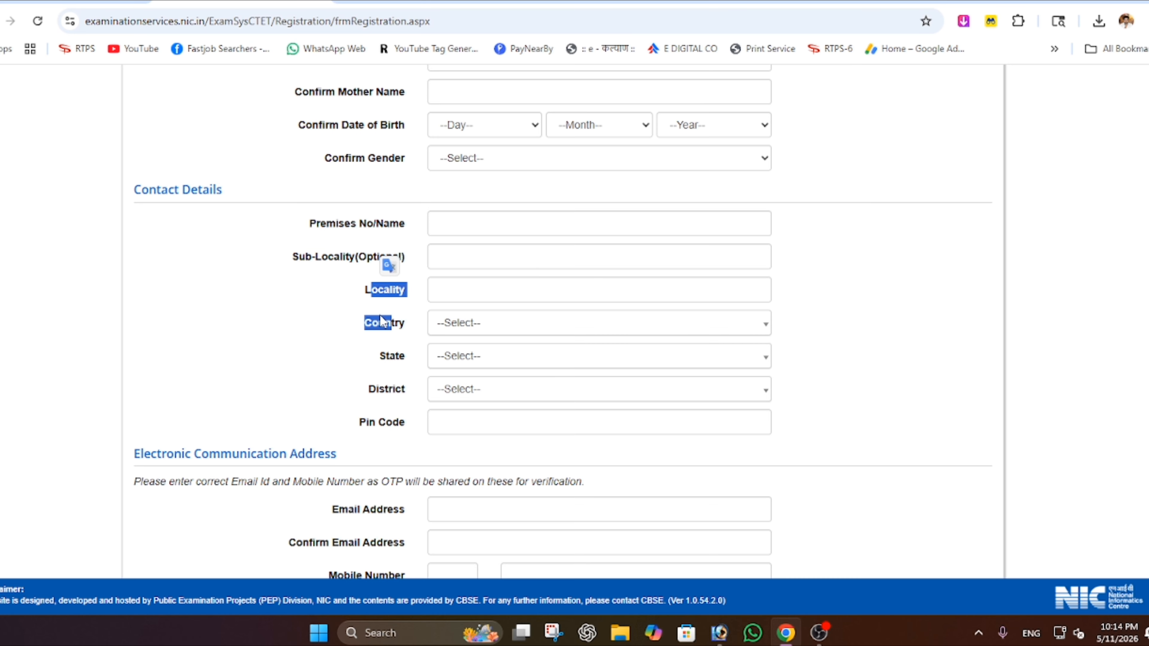
left_click(386, 361)
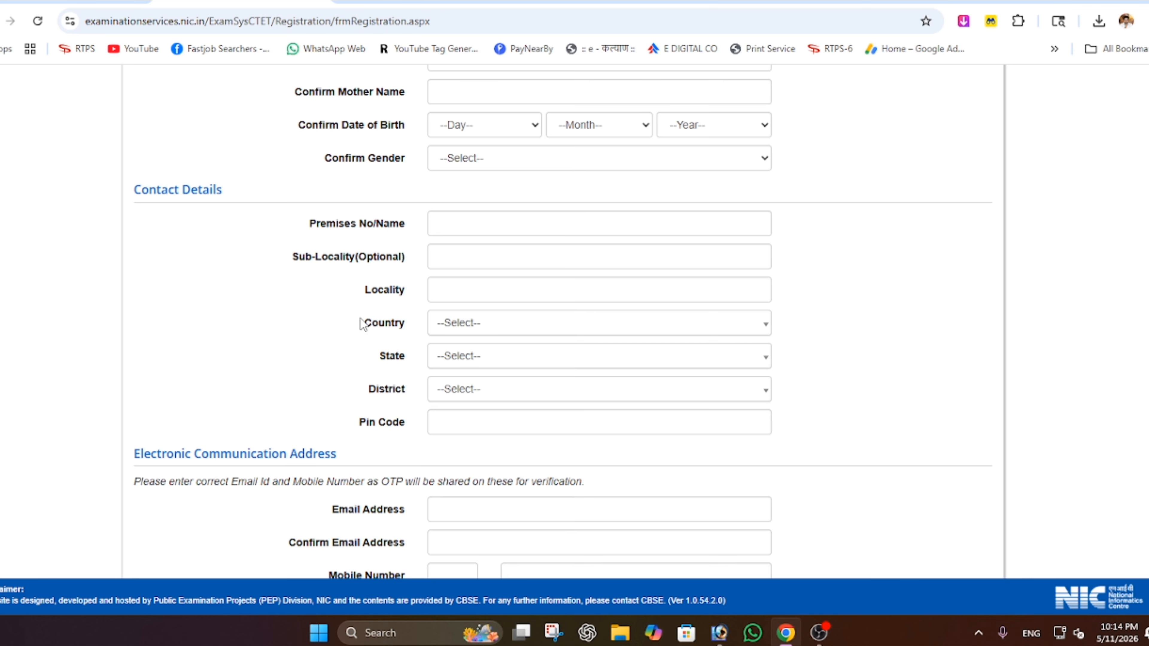
scroll(361, 324, "down", 3)
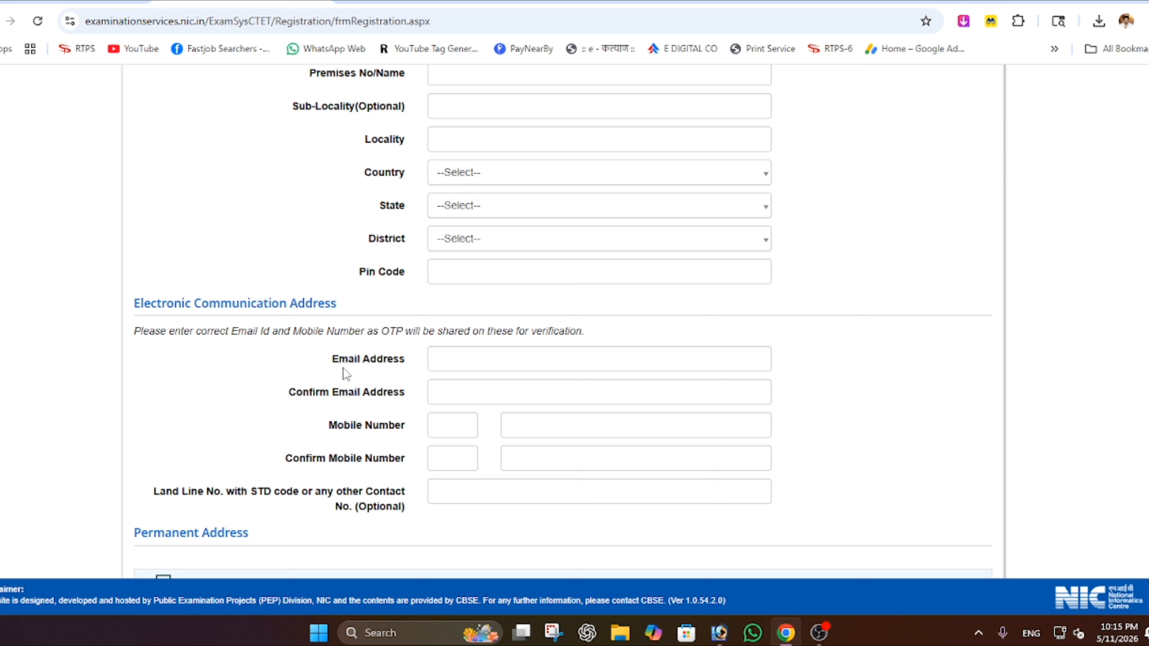
left_click_drag(339, 359, 409, 365)
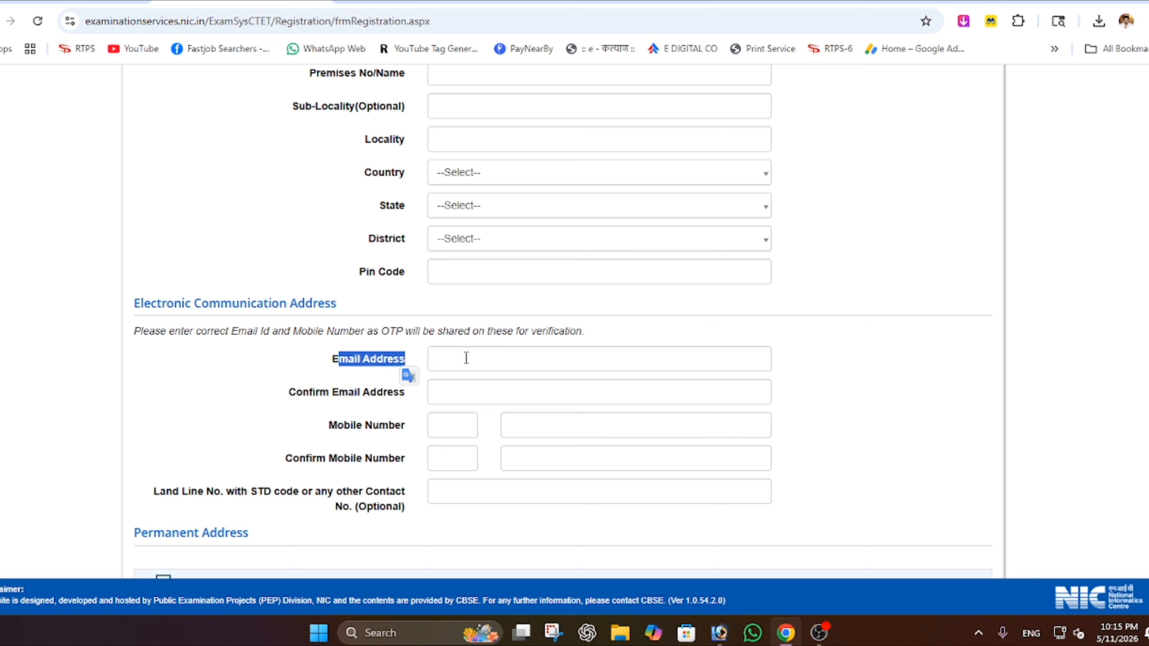
left_click_drag(303, 392, 405, 393)
left_click_drag(337, 427, 400, 426)
left_click_drag(284, 460, 406, 459)
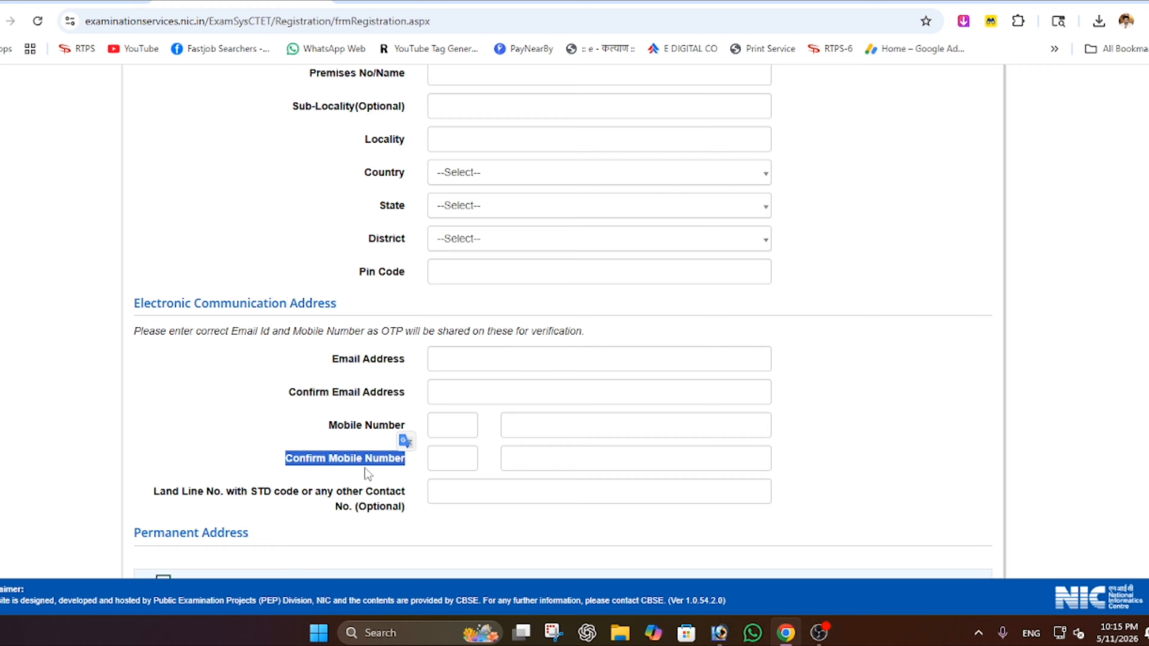
left_click_drag(207, 497, 396, 513)
left_click(395, 513)
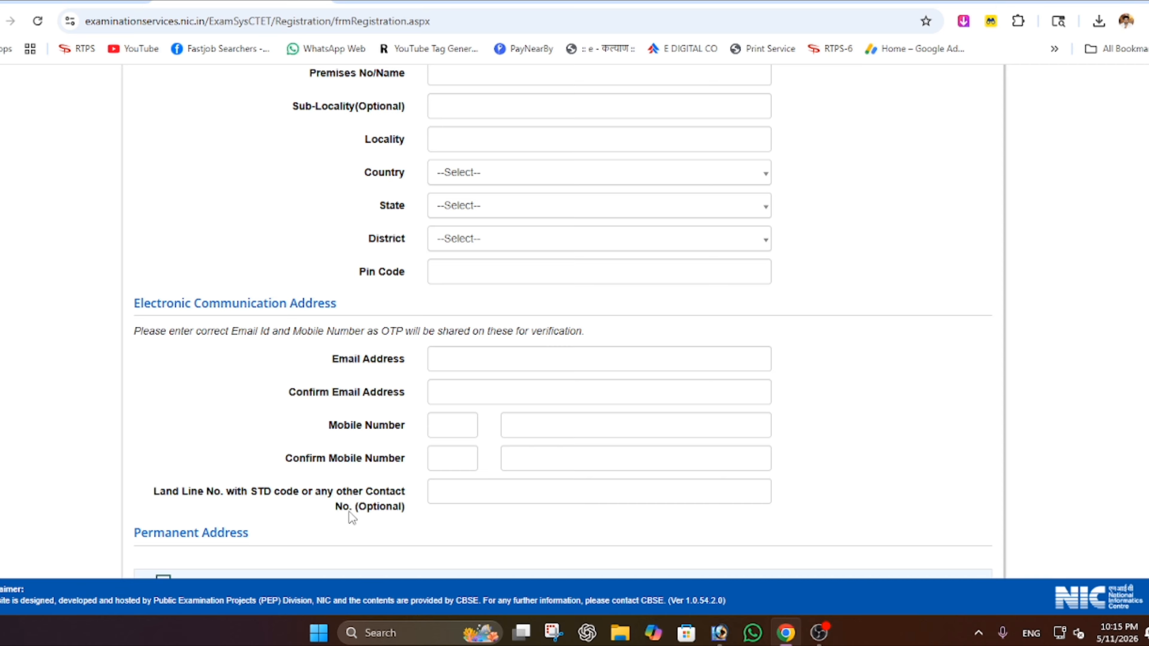
scroll(503, 477, "down", 6)
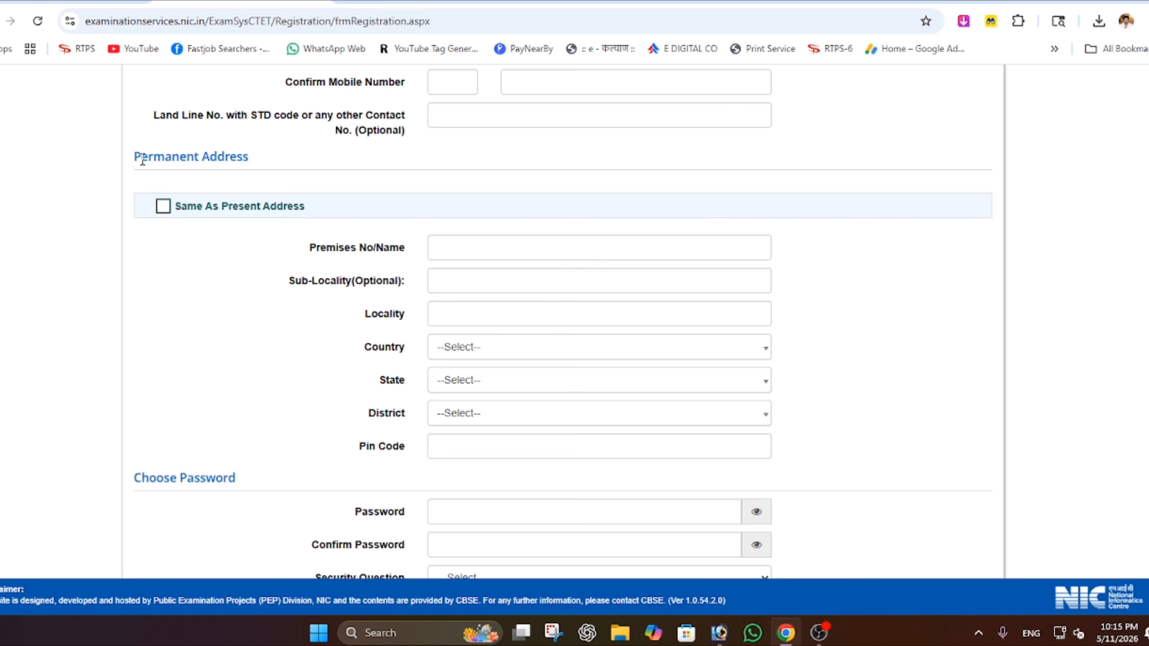
scroll(262, 362, "up", 10)
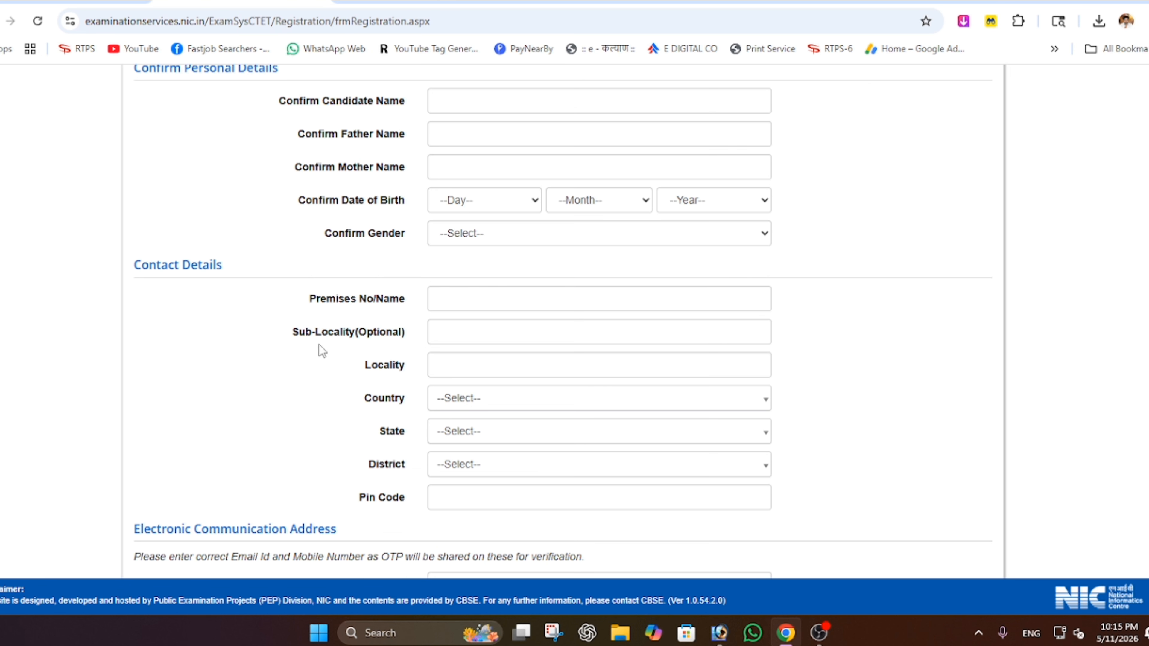
scroll(307, 375, "down", 10)
scroll(307, 380, "down", 1)
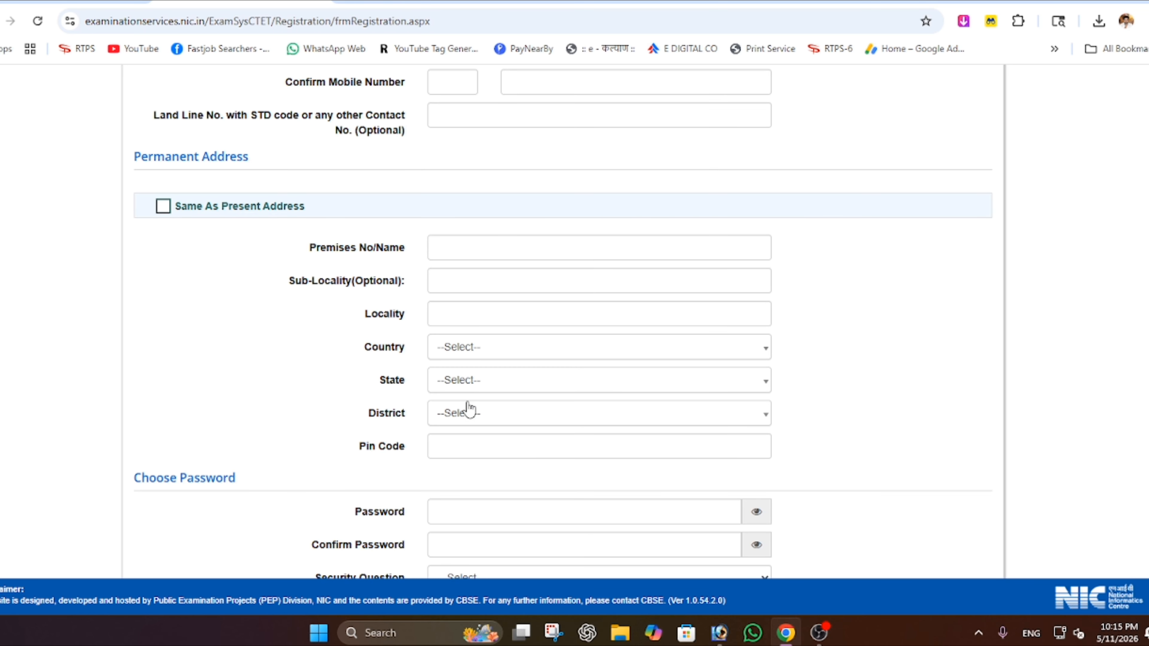
left_click(170, 210)
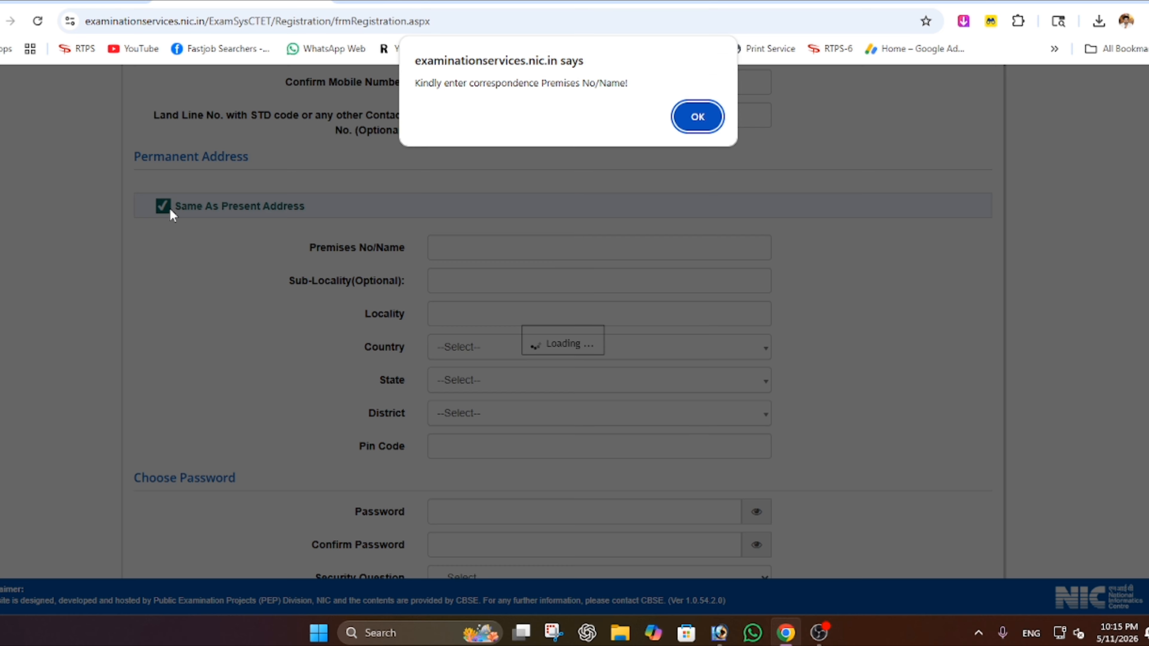
left_click(696, 118)
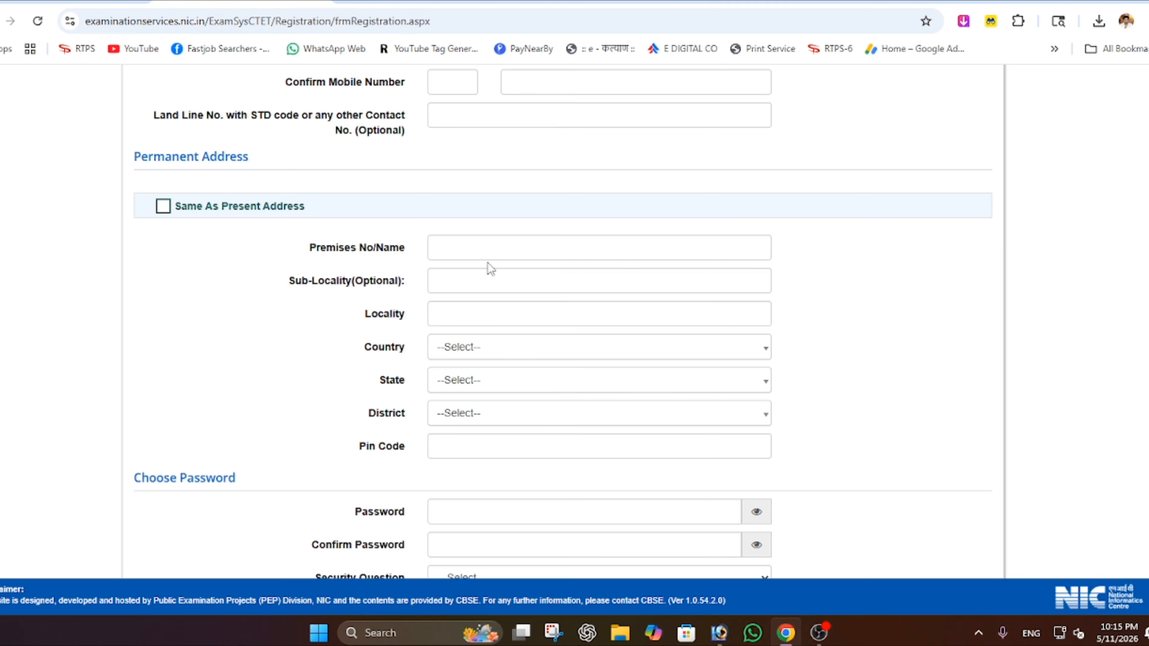
scroll(346, 406, "down", 5)
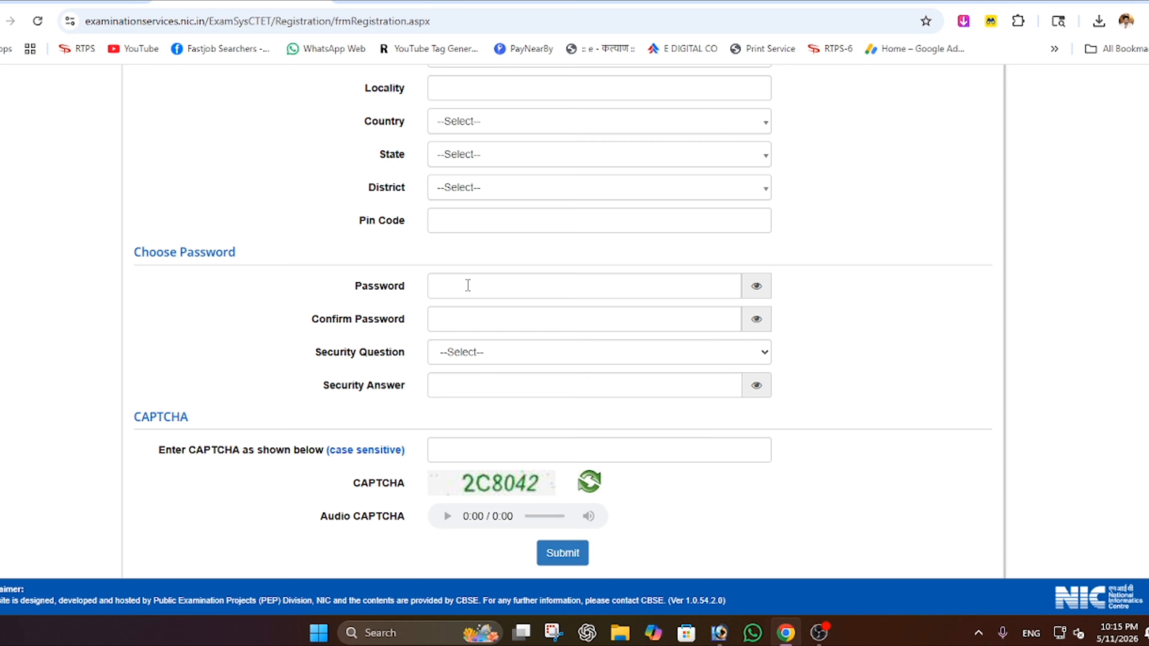
- Enter the account password and reveal it as plain text
left_click(555, 282)
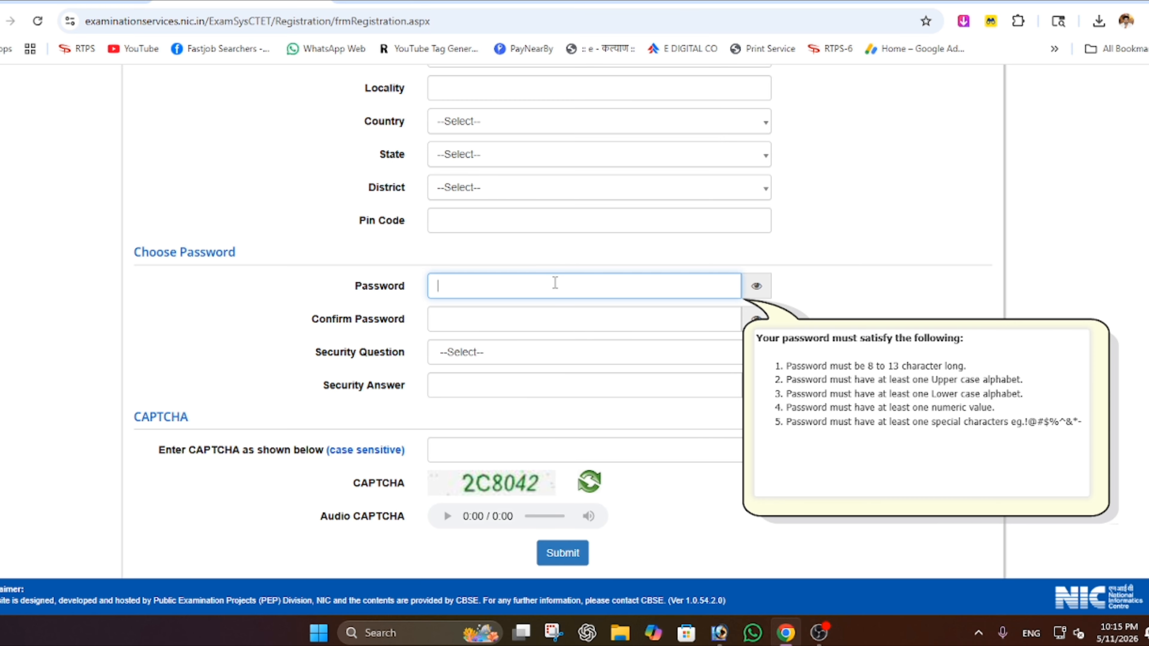
left_click(757, 286)
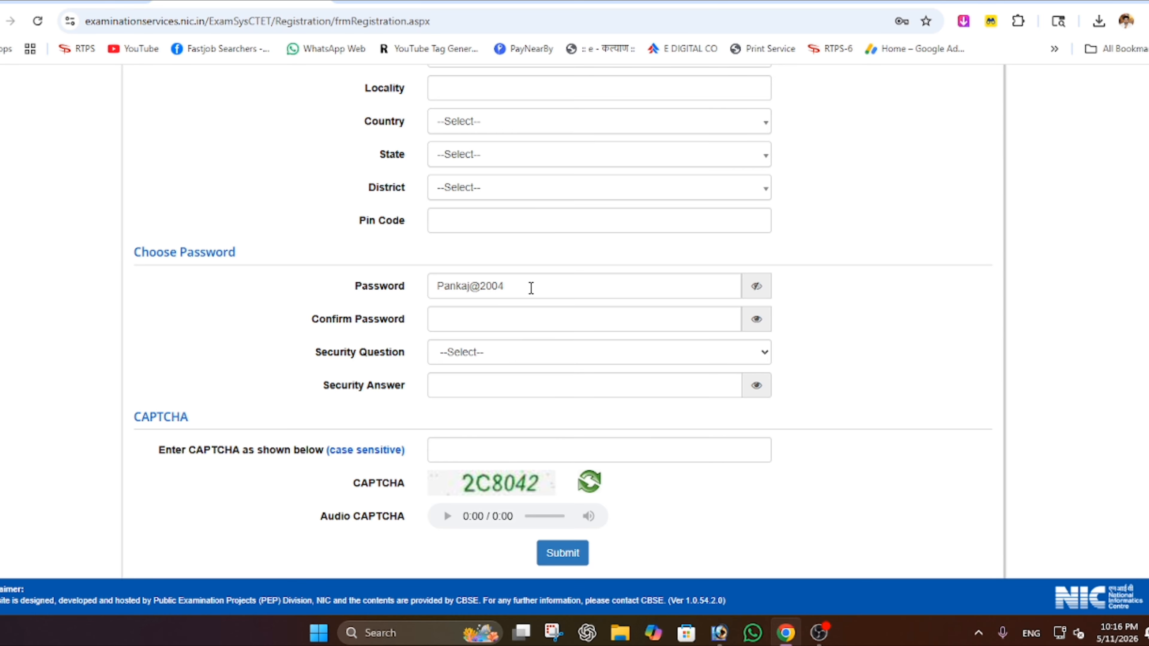
- Choose 'What is your favourite colour ?' as the security question and enter the security answer
scroll(531, 288, "down", 2)
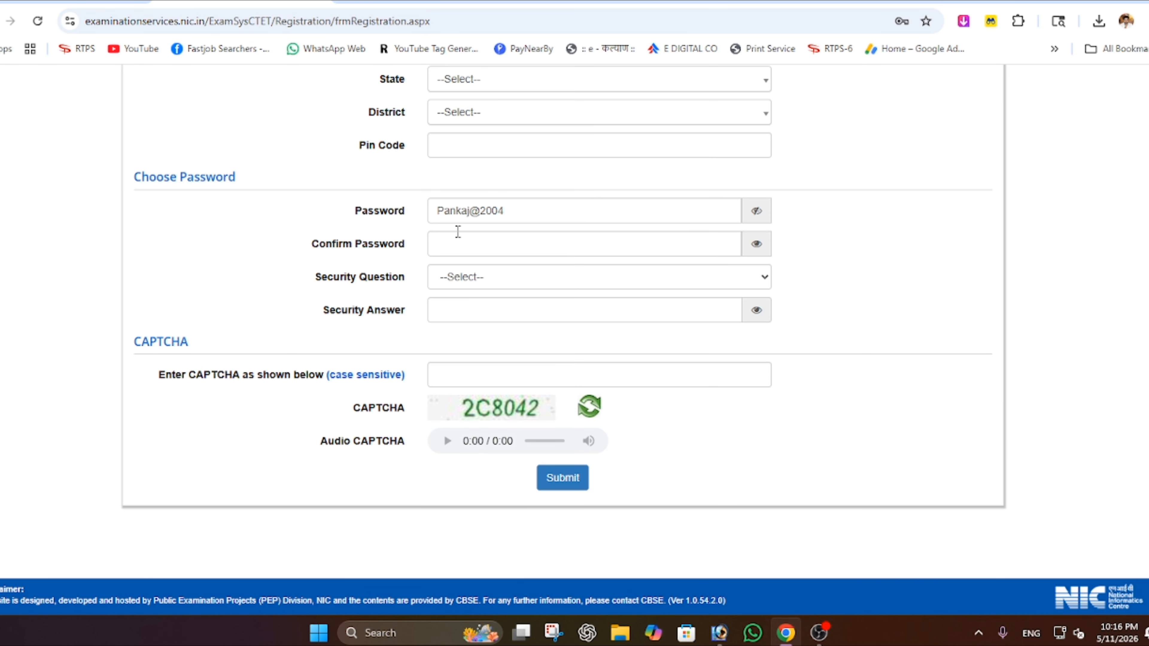
left_click_drag(316, 277, 480, 277)
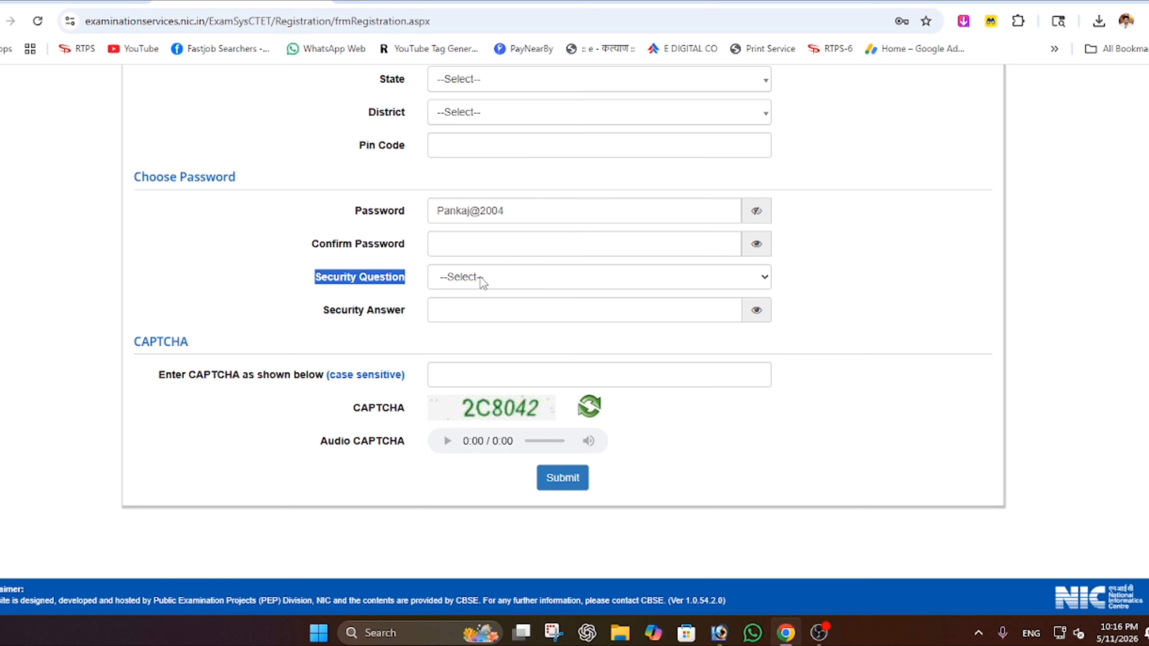
left_click(480, 277)
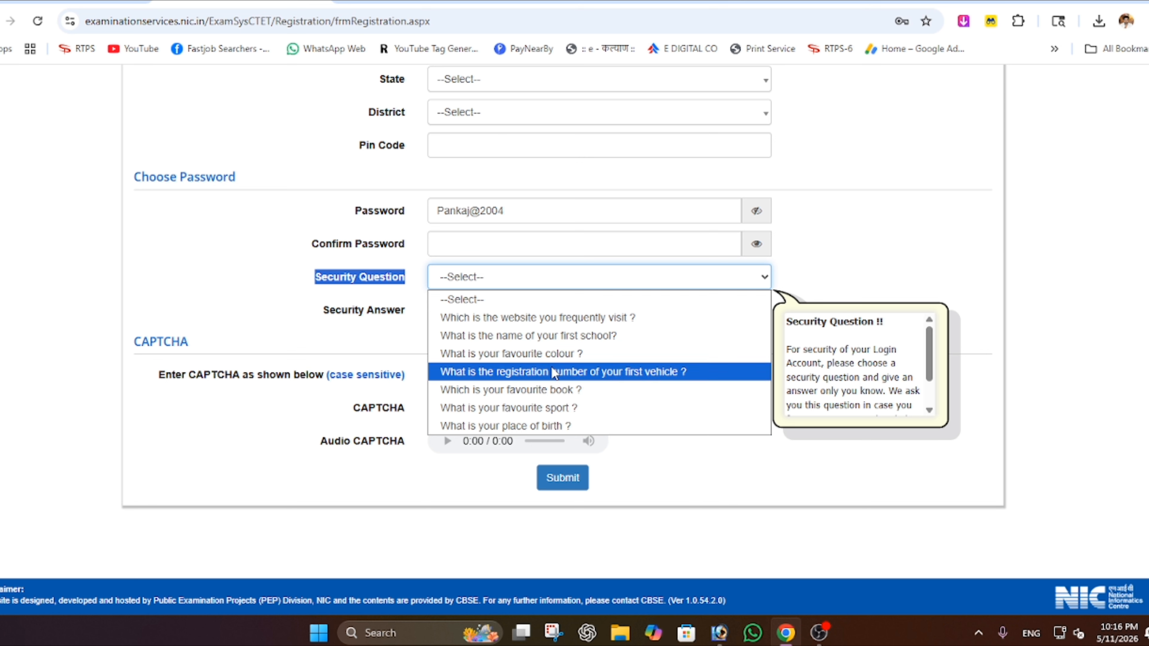
left_click(551, 356)
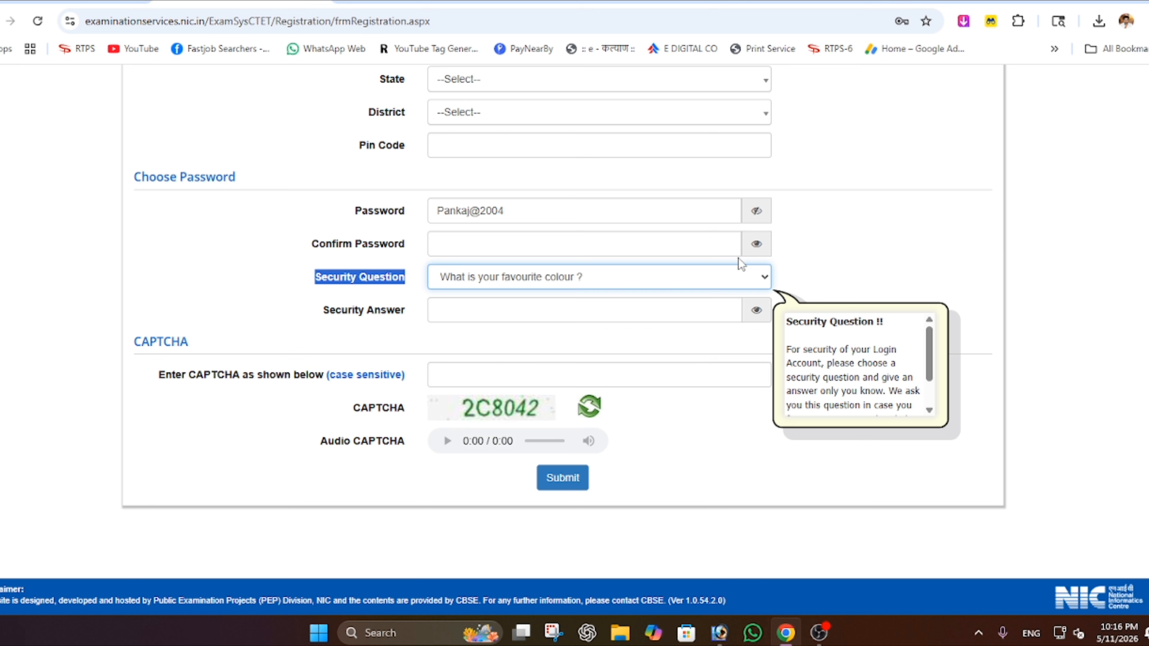
left_click(634, 293)
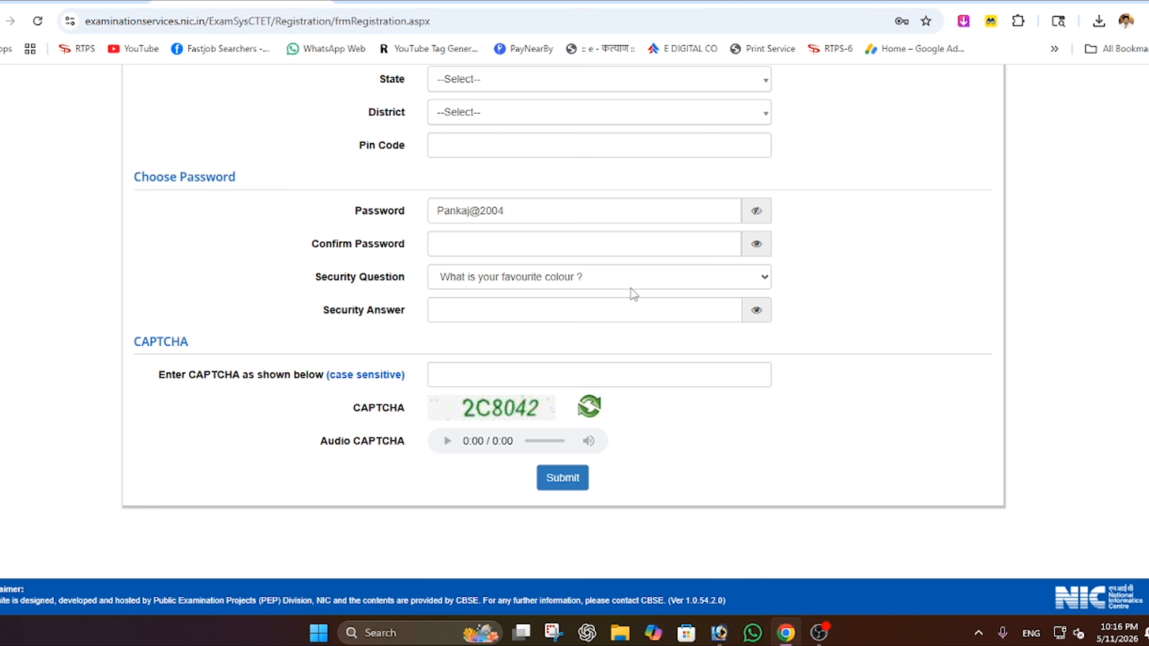
left_click(480, 306)
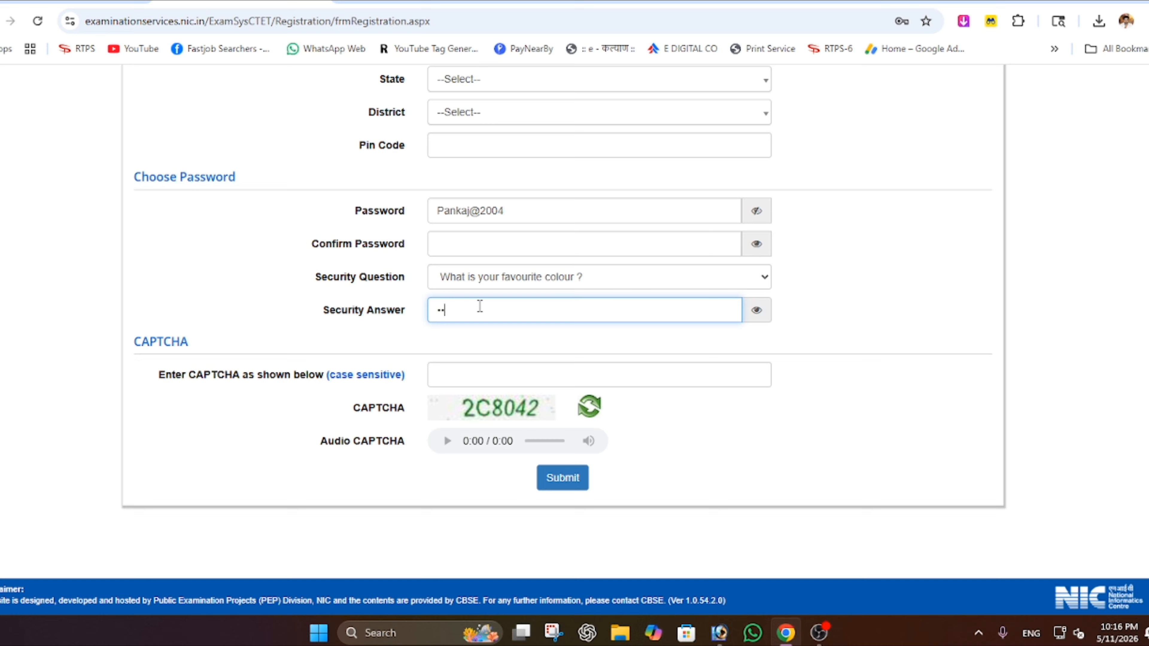
left_click(755, 309)
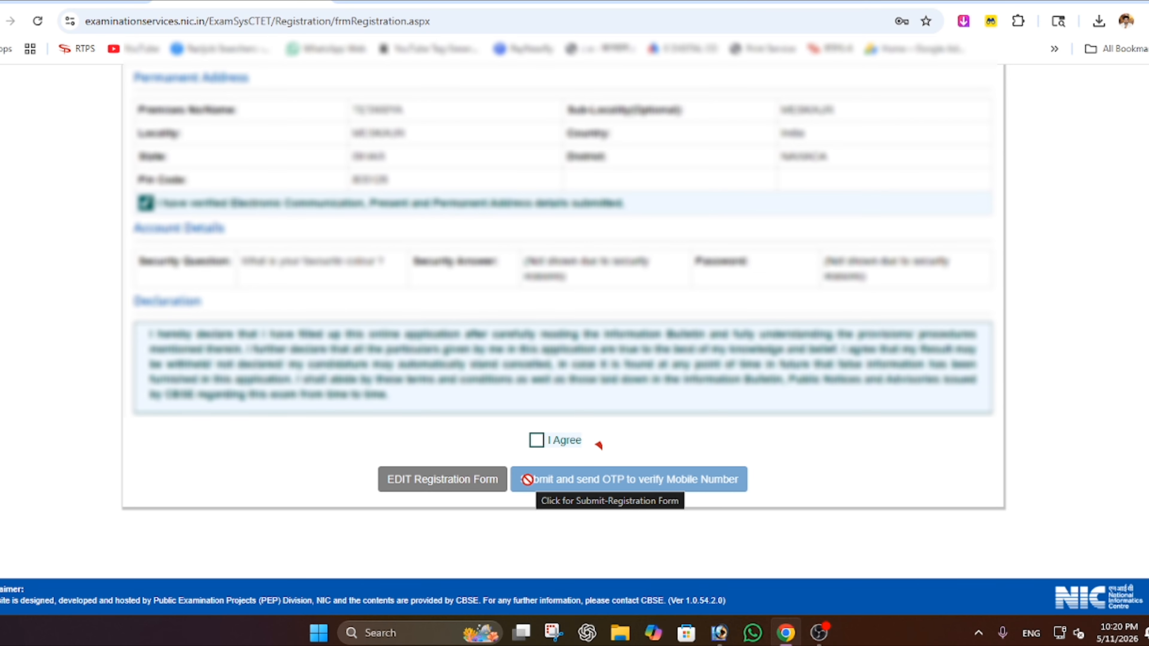
- Tick the personal and address verification boxes, agree, and submit to receive a mobile OTP
scroll(481, 409, "up", 15)
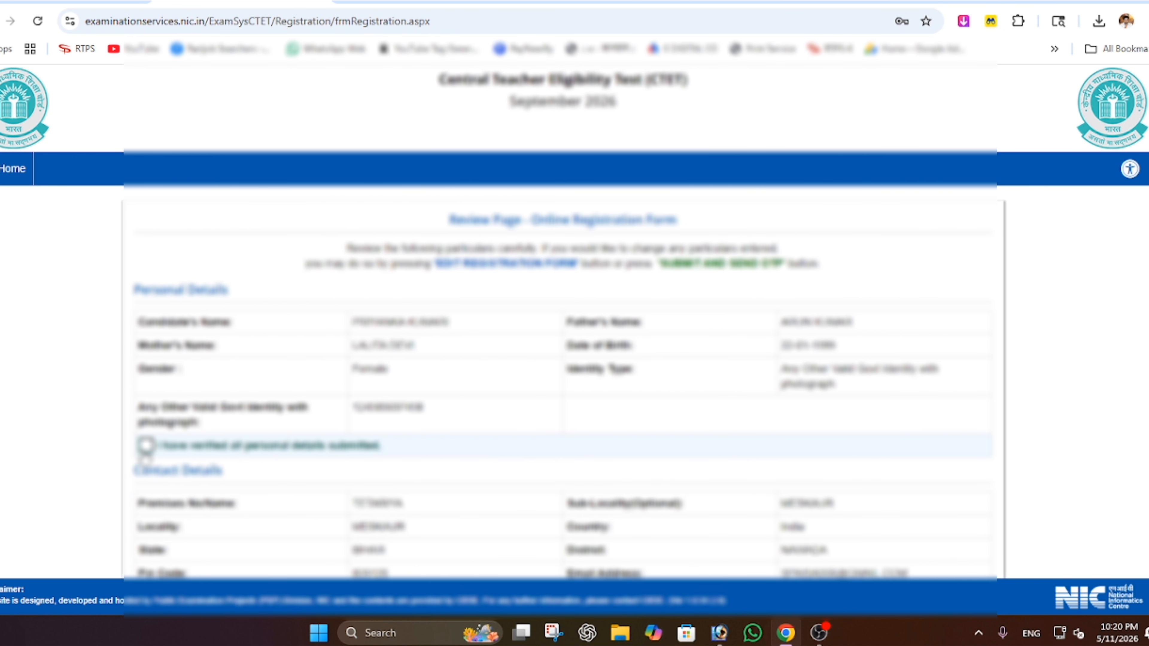
left_click(147, 448)
left_click(146, 447)
scroll(147, 450, "down", 5)
left_click(146, 462)
scroll(150, 471, "down", 5)
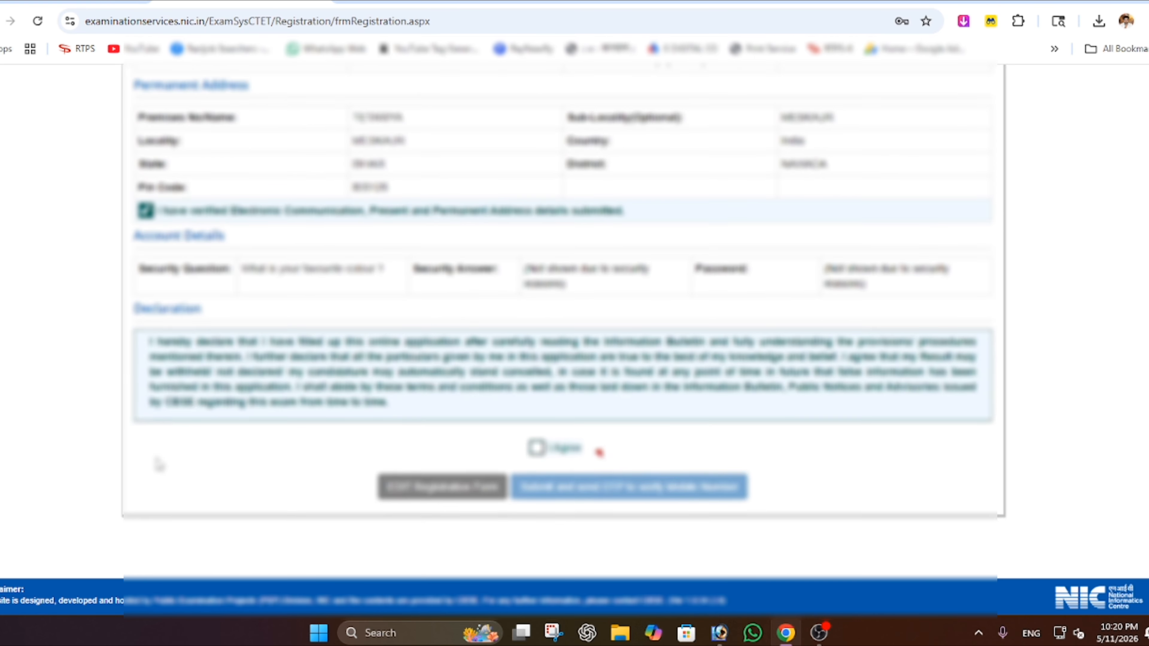
left_click(536, 441)
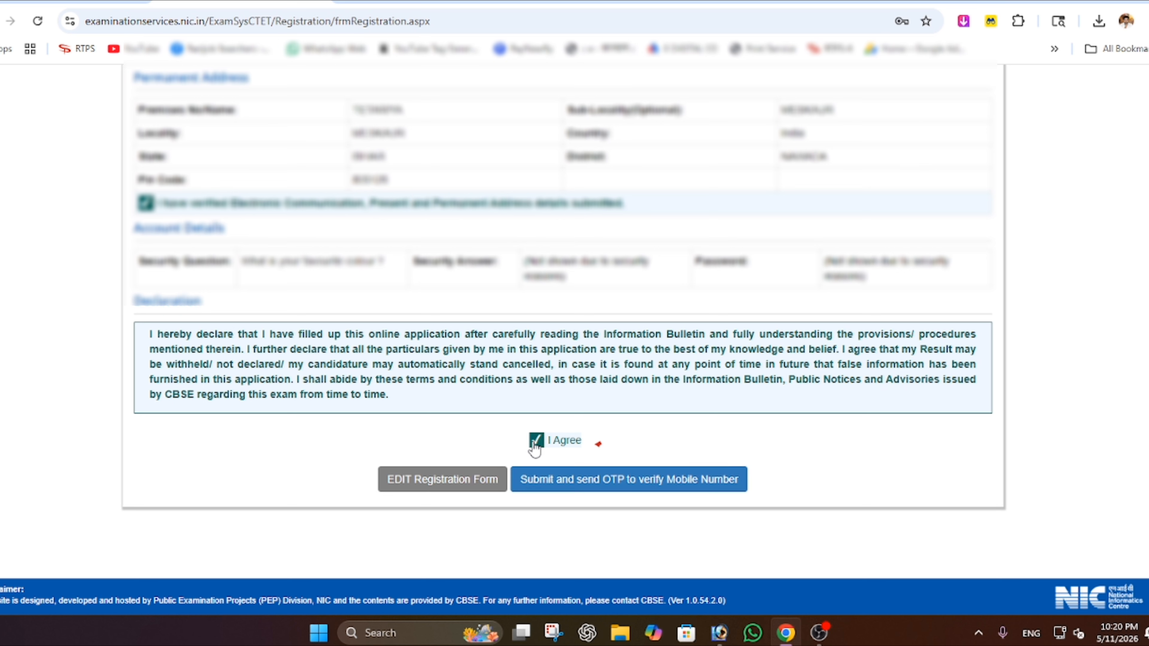
left_click(657, 480)
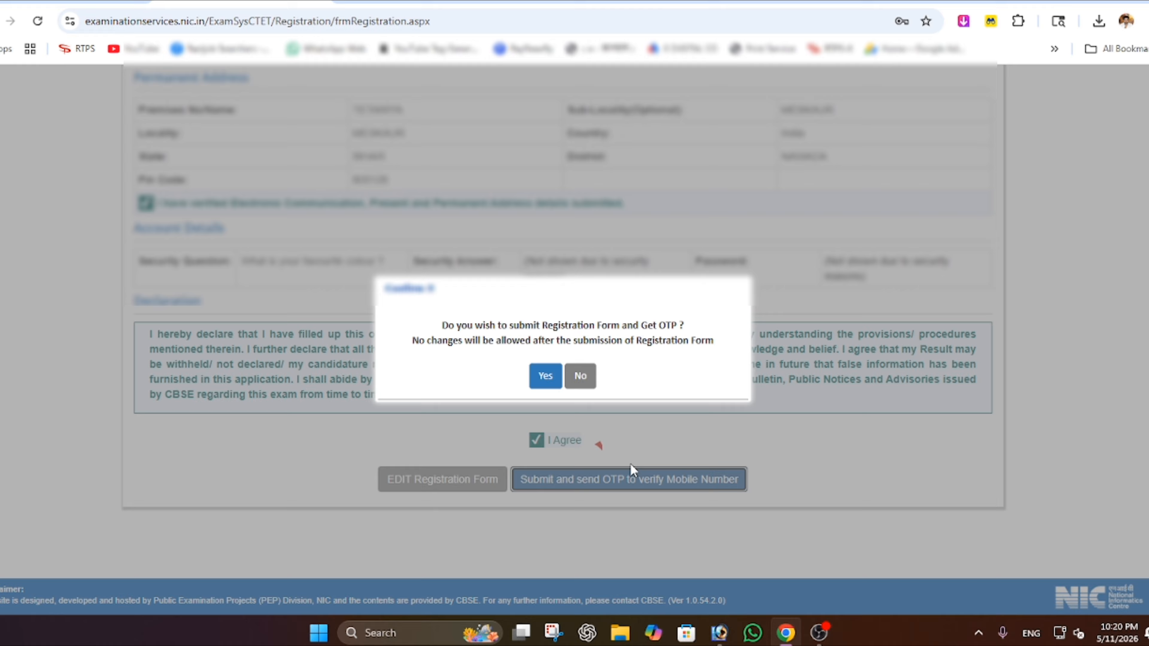
left_click(551, 384)
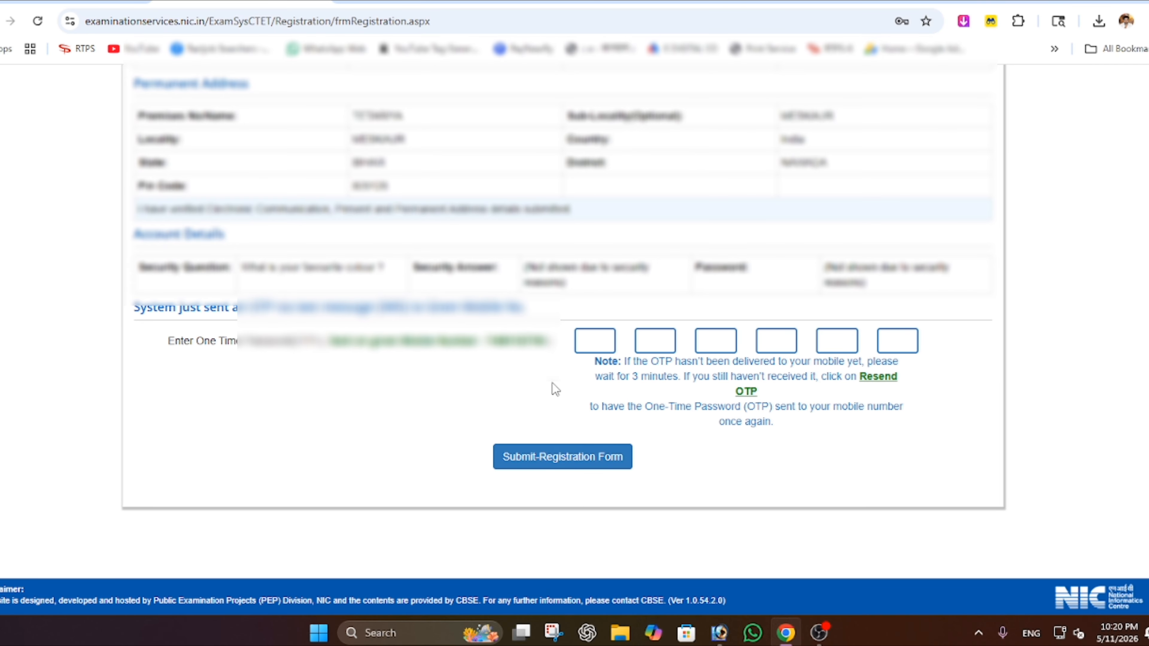
- Paste the received six-digit mobile OTP and submit the registration form
left_click(593, 341)
key("ctrl+v")
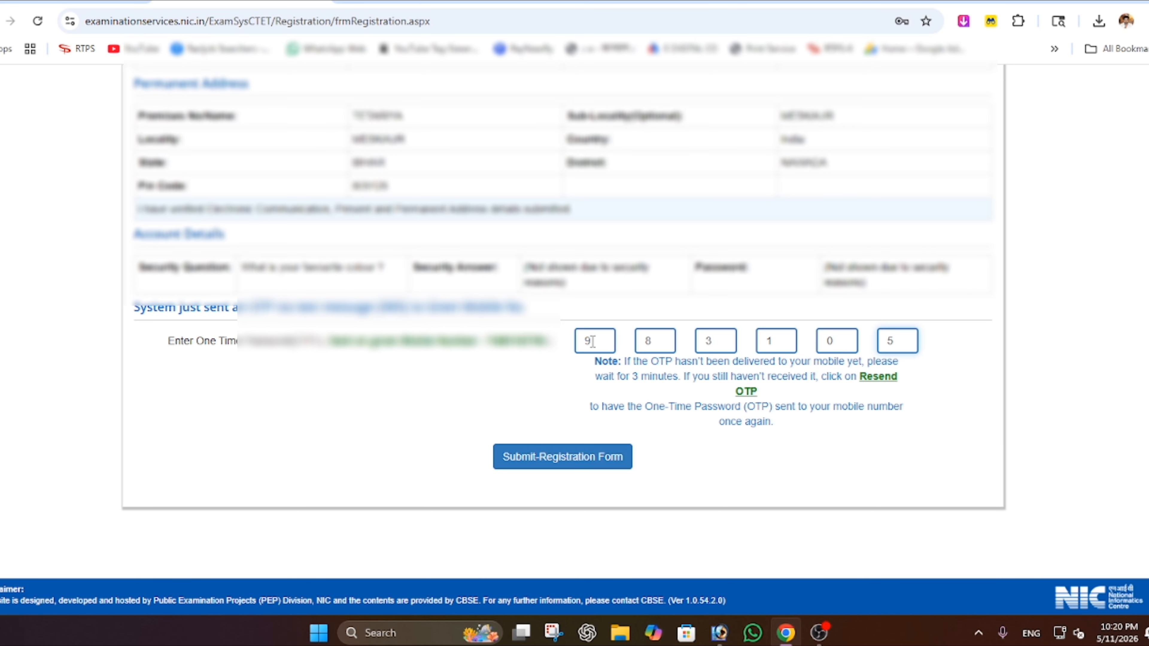
left_click(559, 463)
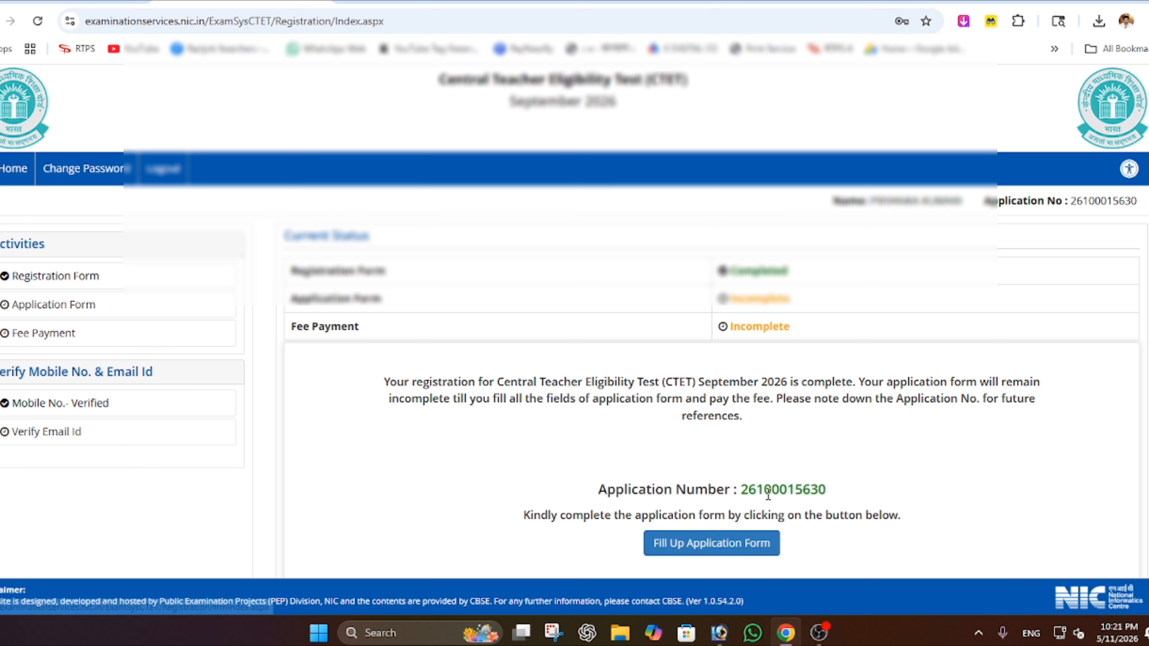
- Note the new application number, then go to Fill Up Application Form
left_click_drag(741, 488, 826, 481)
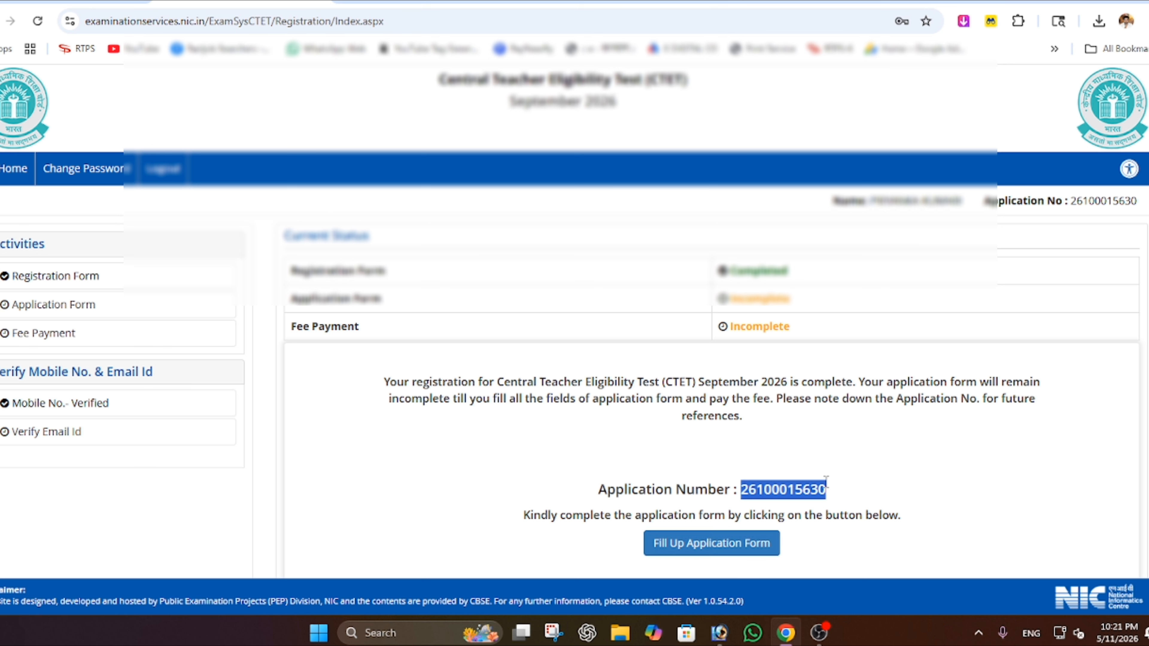
left_click(954, 471)
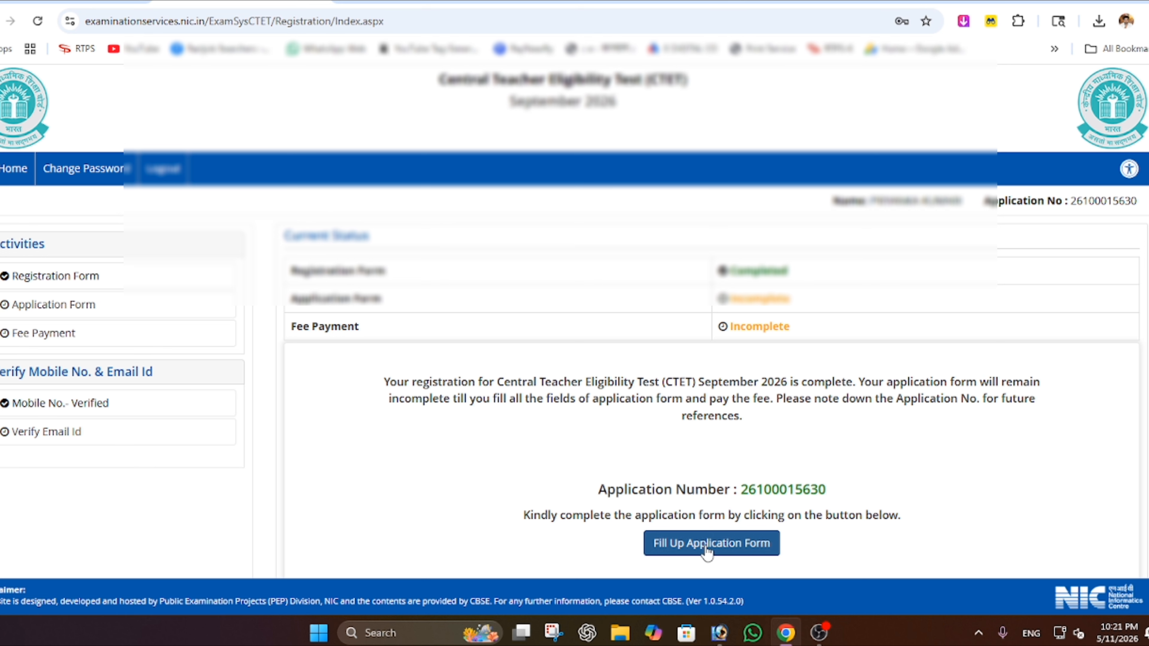
left_click(735, 549)
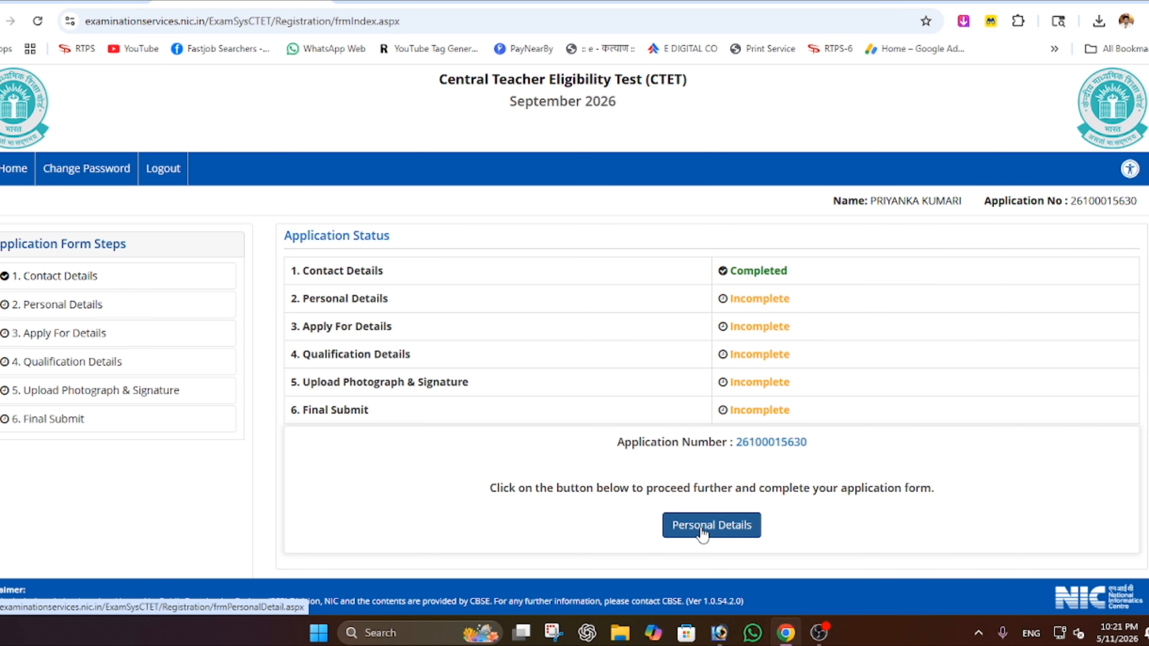
- Open the Personal Details section and set Nationality to Indian
left_click(702, 530)
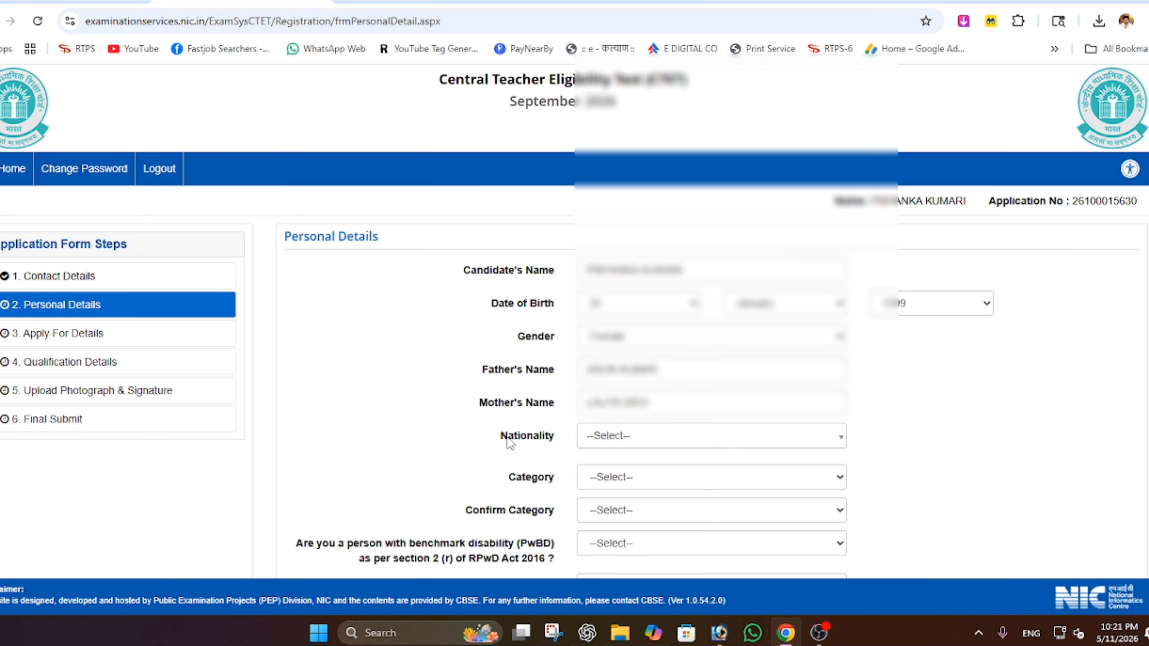
left_click(640, 437)
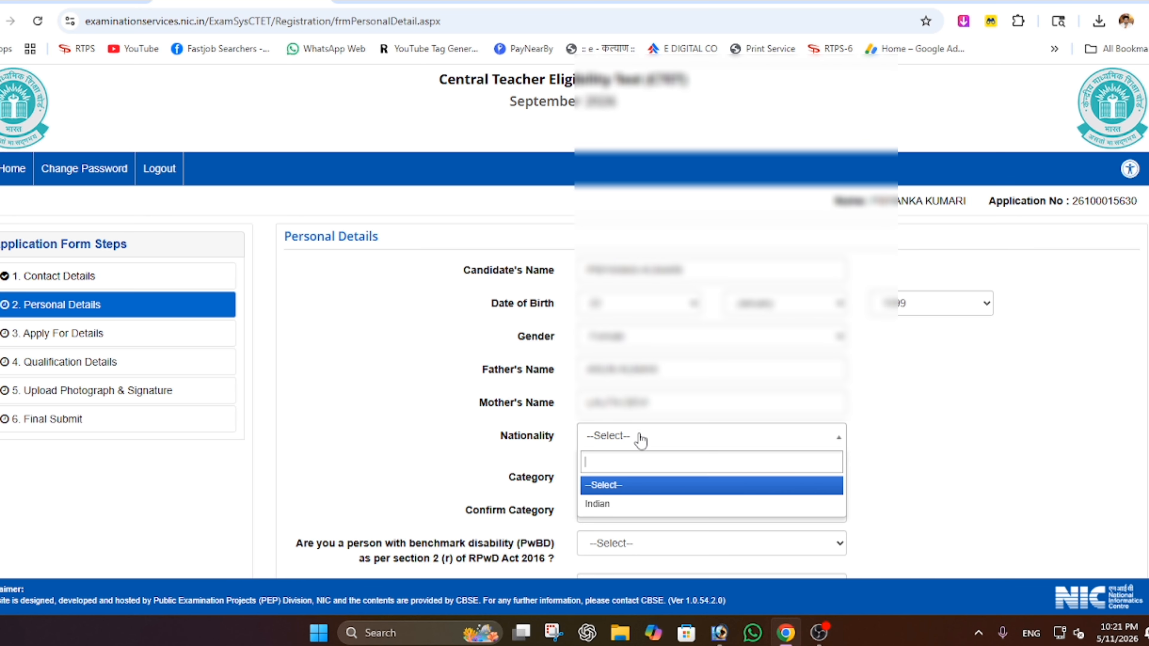
left_click(637, 503)
scroll(517, 484, "down", 2)
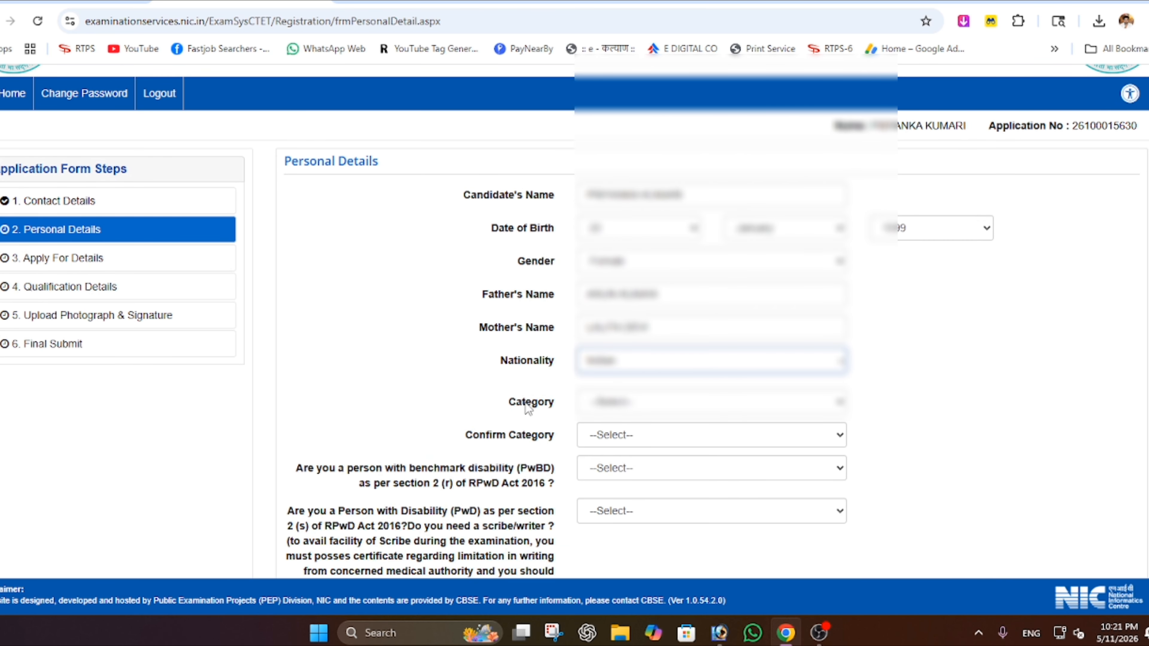
scroll(554, 437, "down", 4)
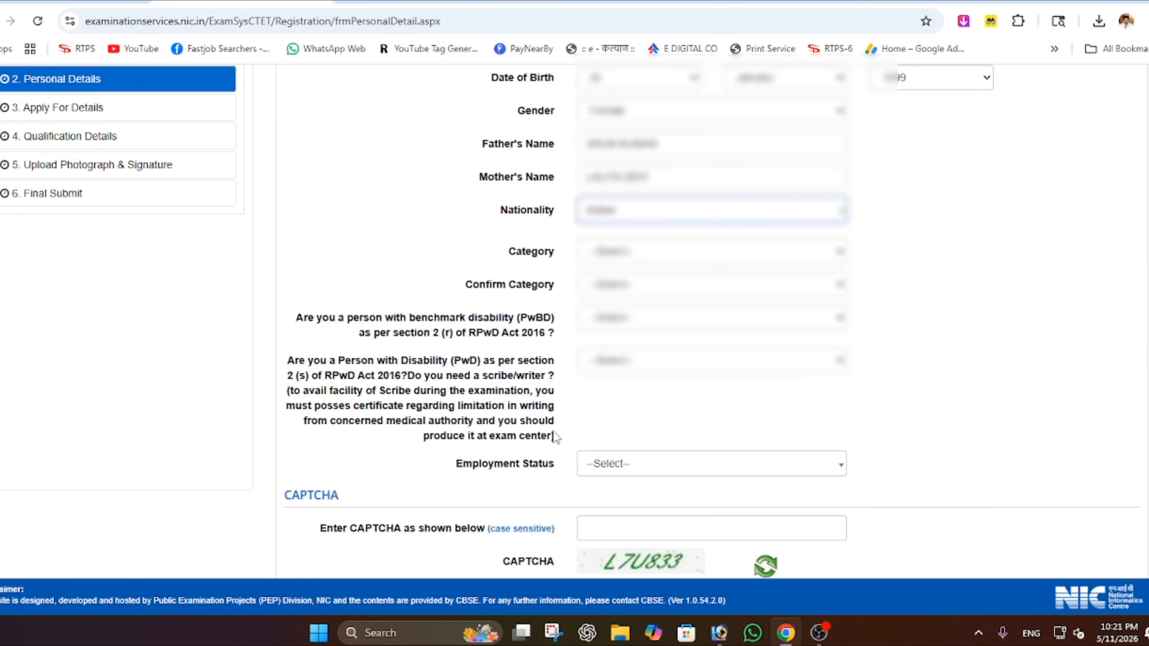
scroll(555, 437, "down", 2)
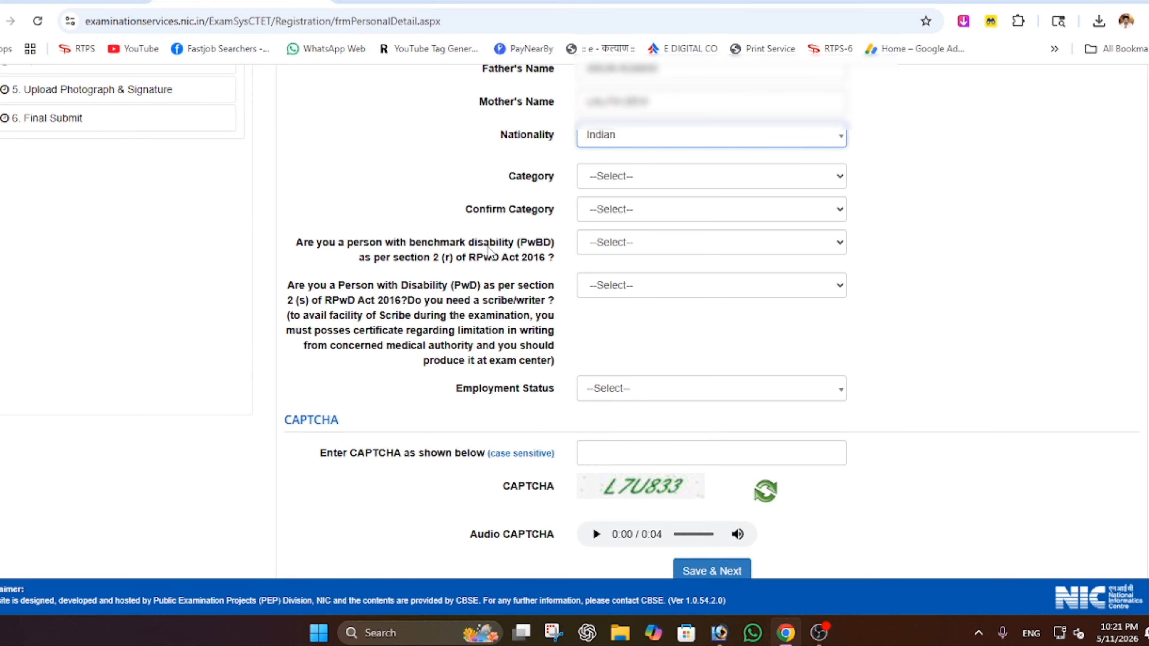
- Answer No for benchmark disability, set Employment Status to Not Employed, and save
left_click(624, 244)
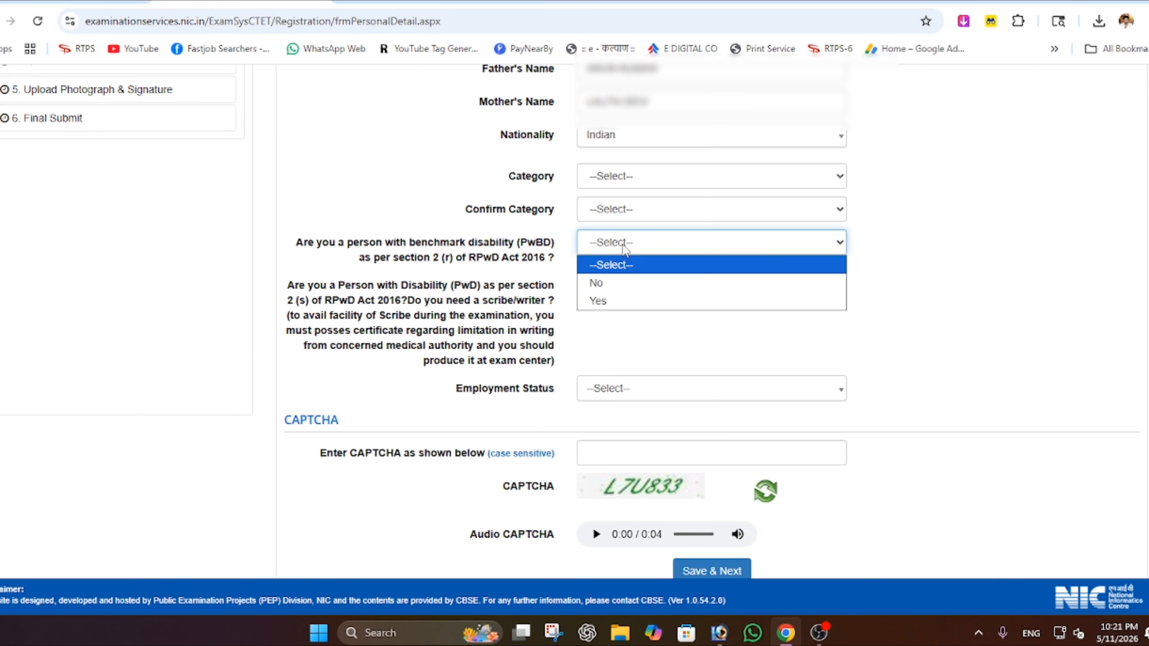
left_click(616, 285)
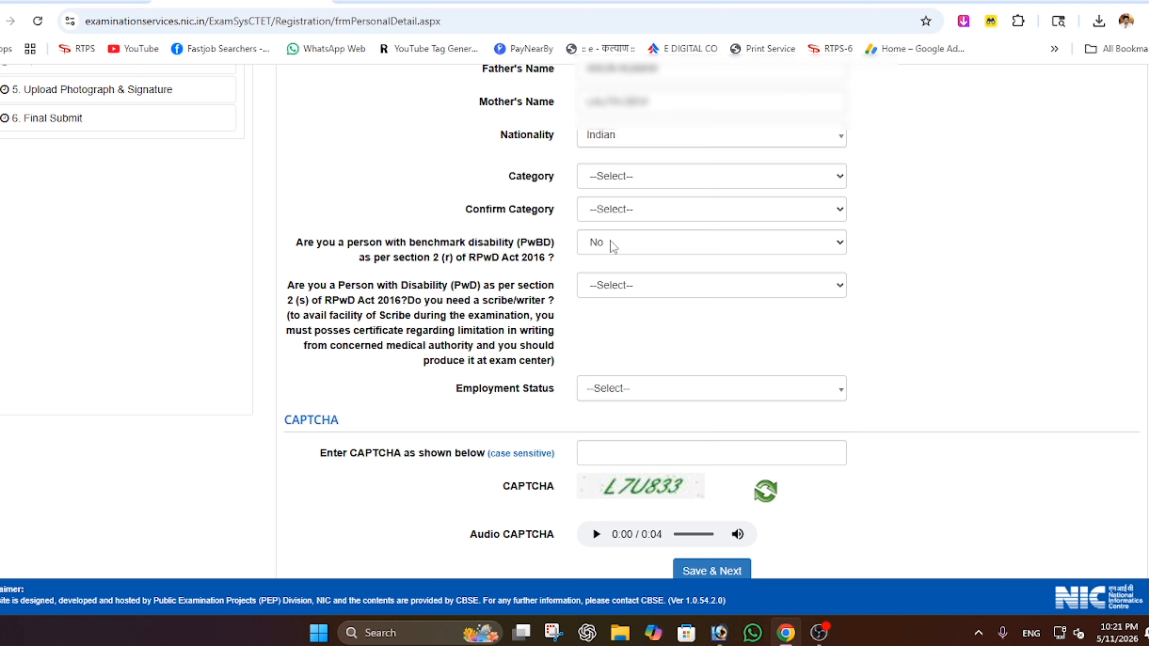
scroll(588, 316, "down", 1)
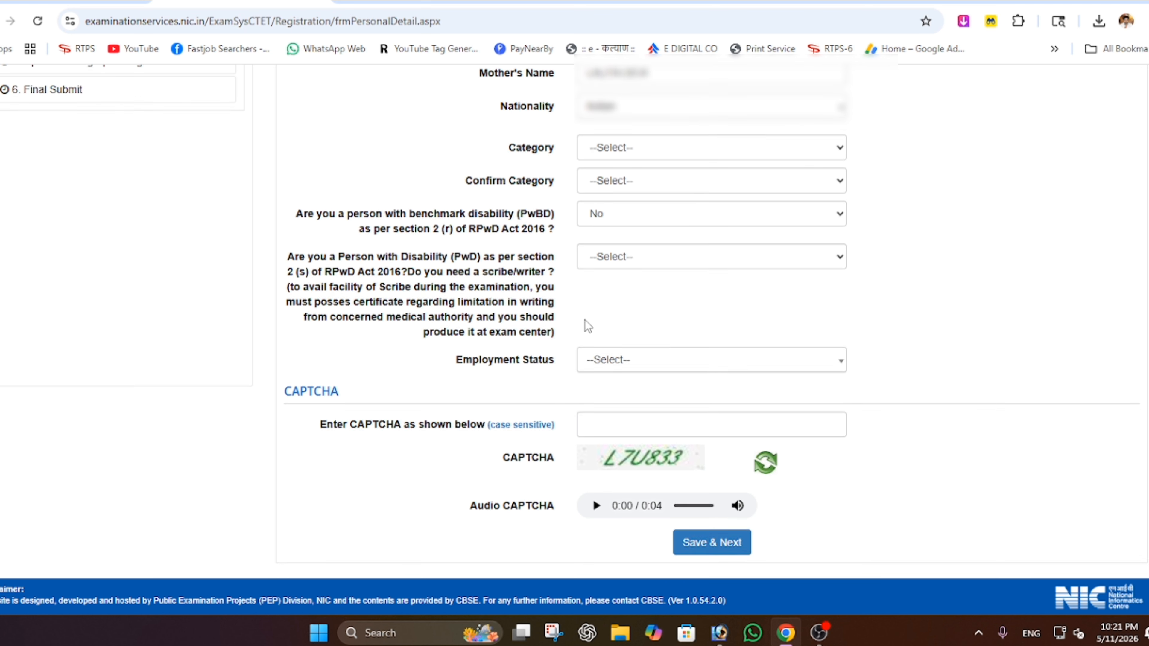
left_click_drag(458, 366, 552, 374)
left_click(654, 362)
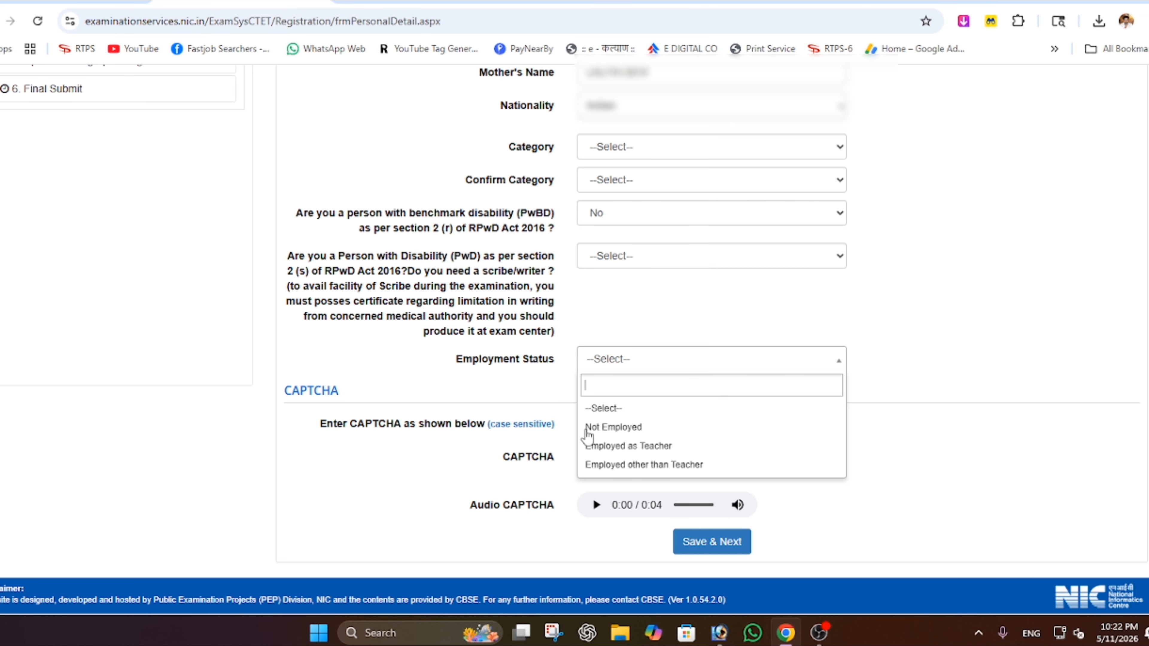
left_click(635, 429)
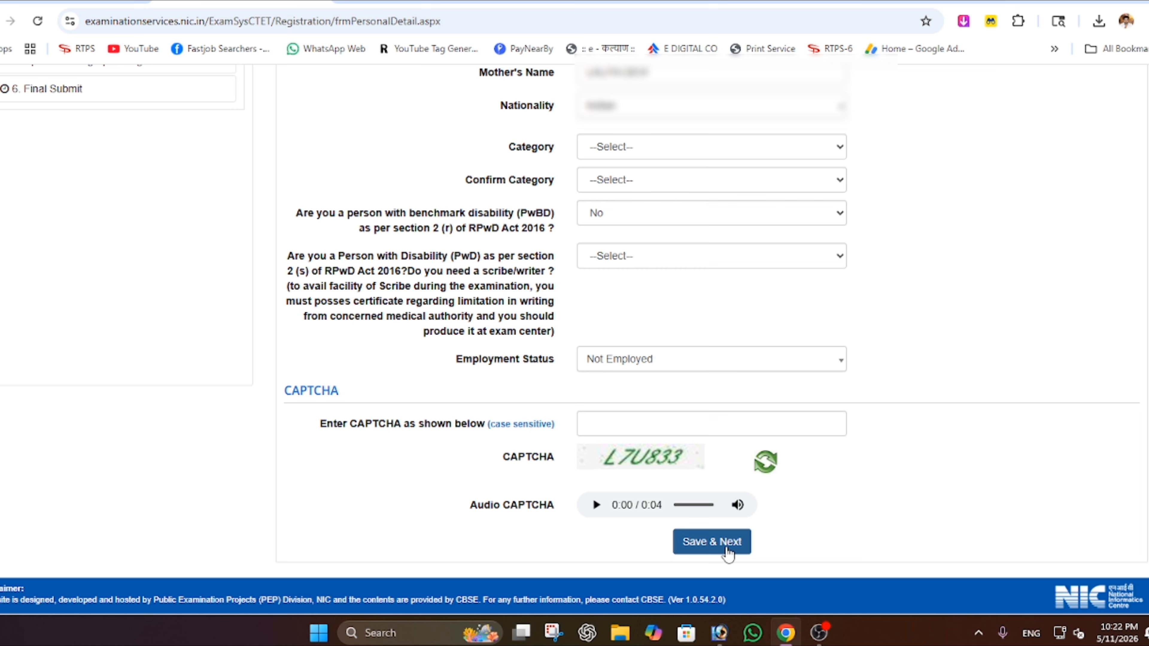
left_click(711, 542)
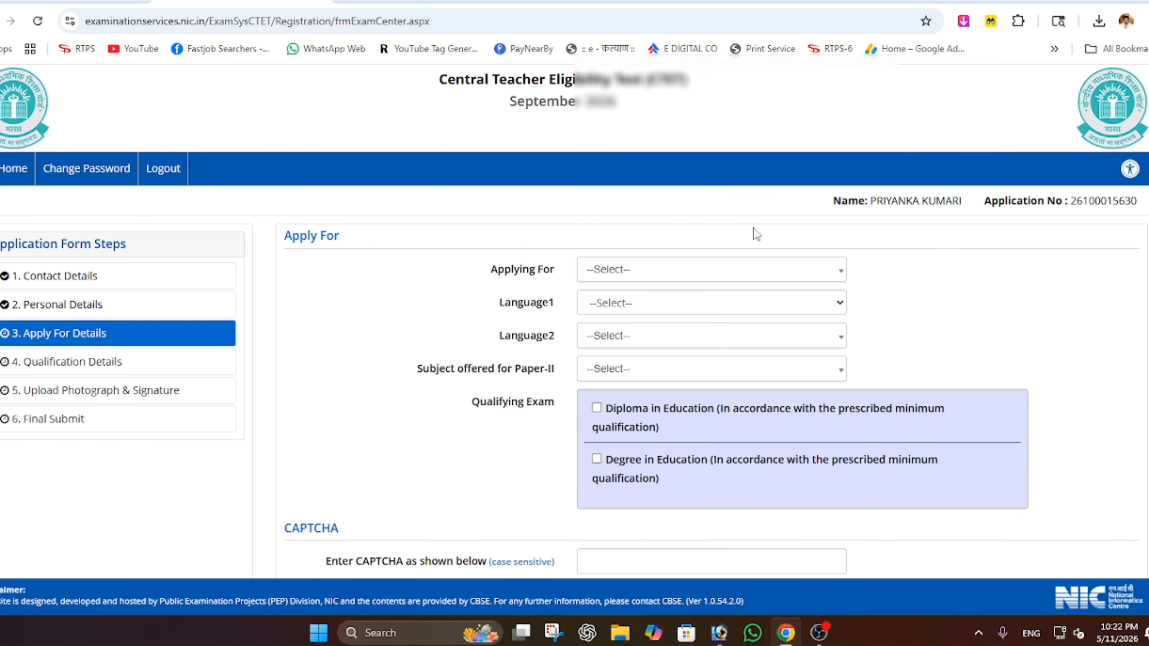
- Choose Paper-I (Class I-V) in the Applying For dropdown
scroll(834, 277, "down", 4)
scroll(698, 337, "up", 4)
scroll(558, 289, "down", 2)
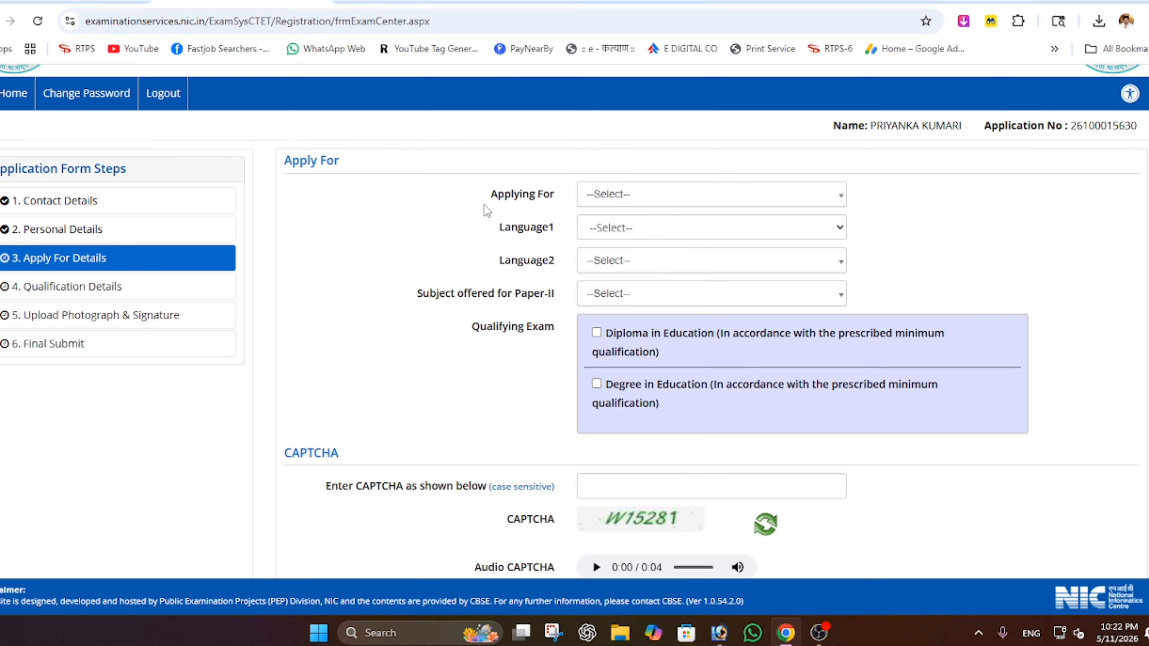
left_click(618, 204)
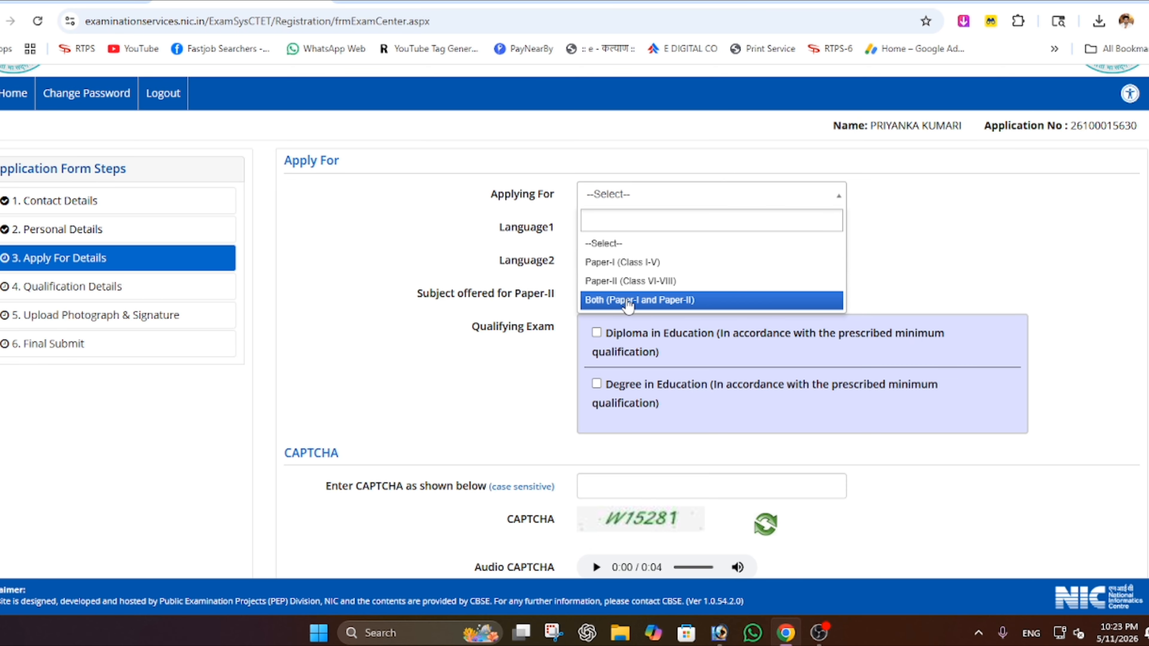
left_click(640, 262)
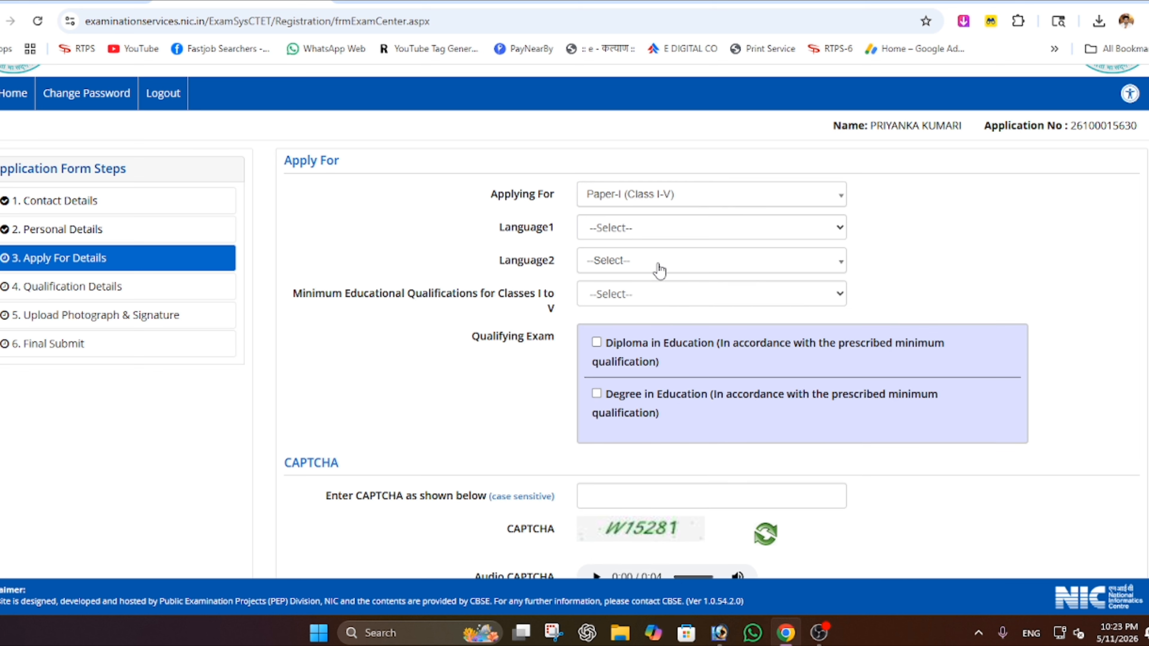
- Set Language1 to English and Language2 to Hindi
left_click(644, 228)
left_click(601, 271)
left_click(615, 262)
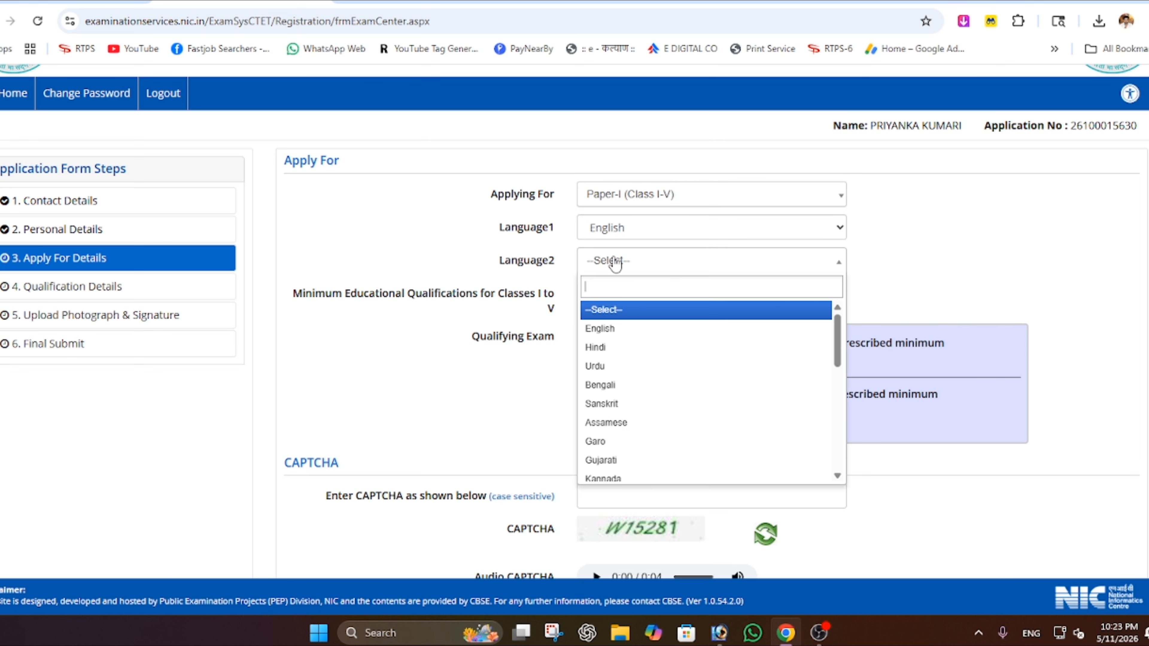
left_click(624, 347)
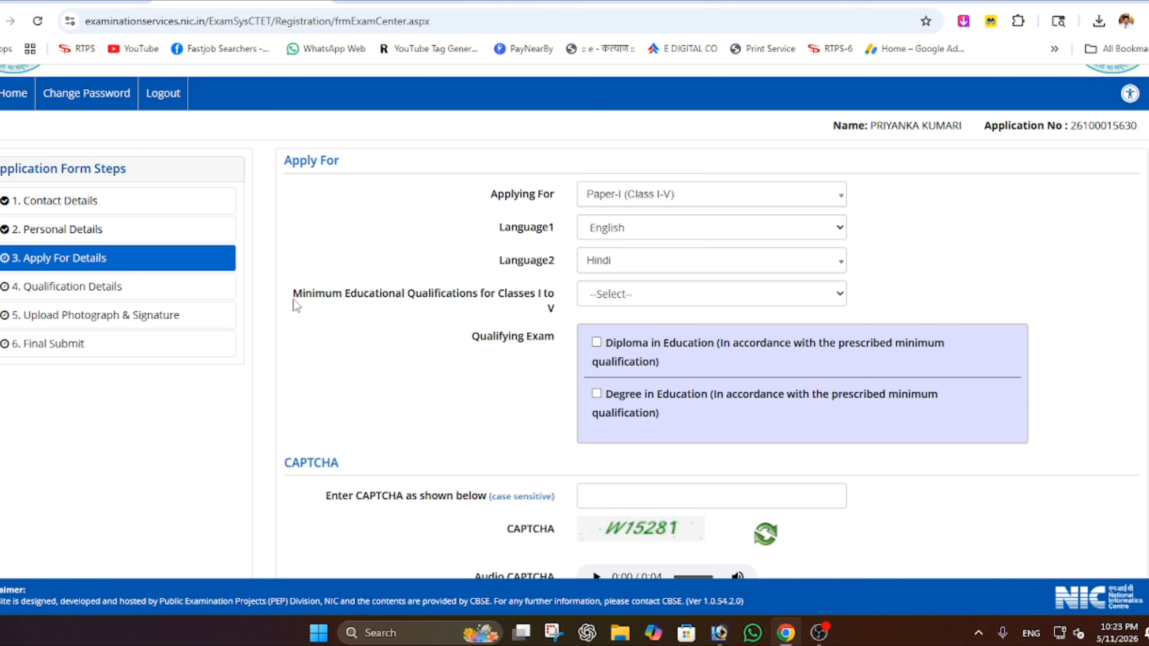
left_click_drag(294, 294, 550, 308)
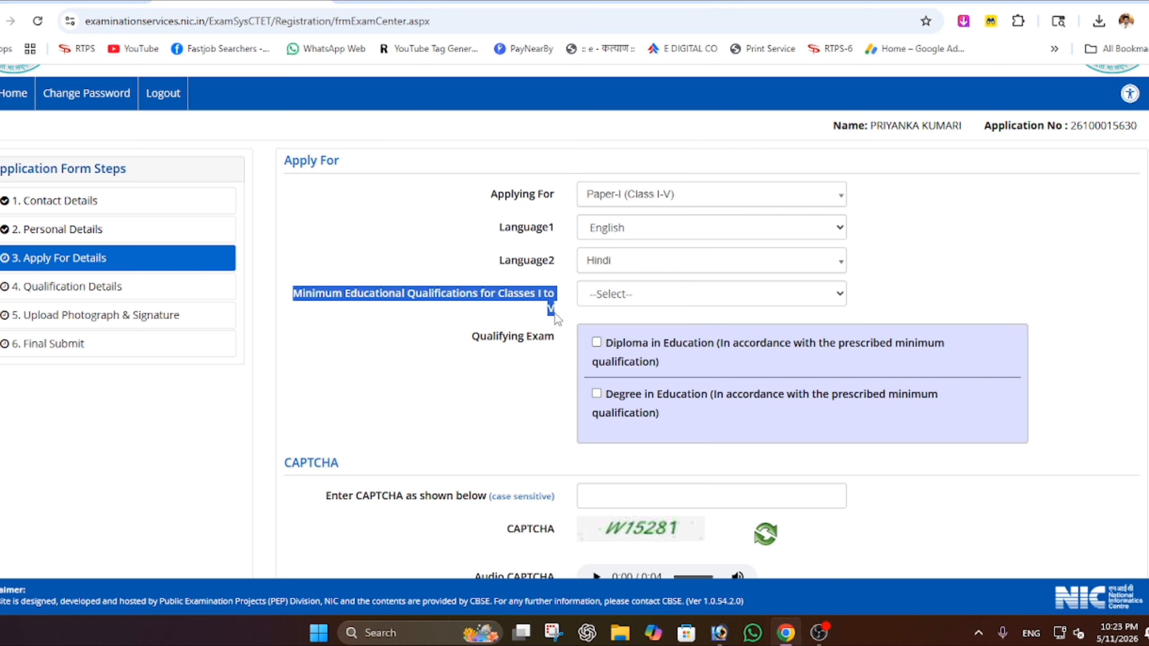
- Show the qualification table and review qualification 1: Senior Secondary 50% plus 2-year diploma
left_click(617, 302)
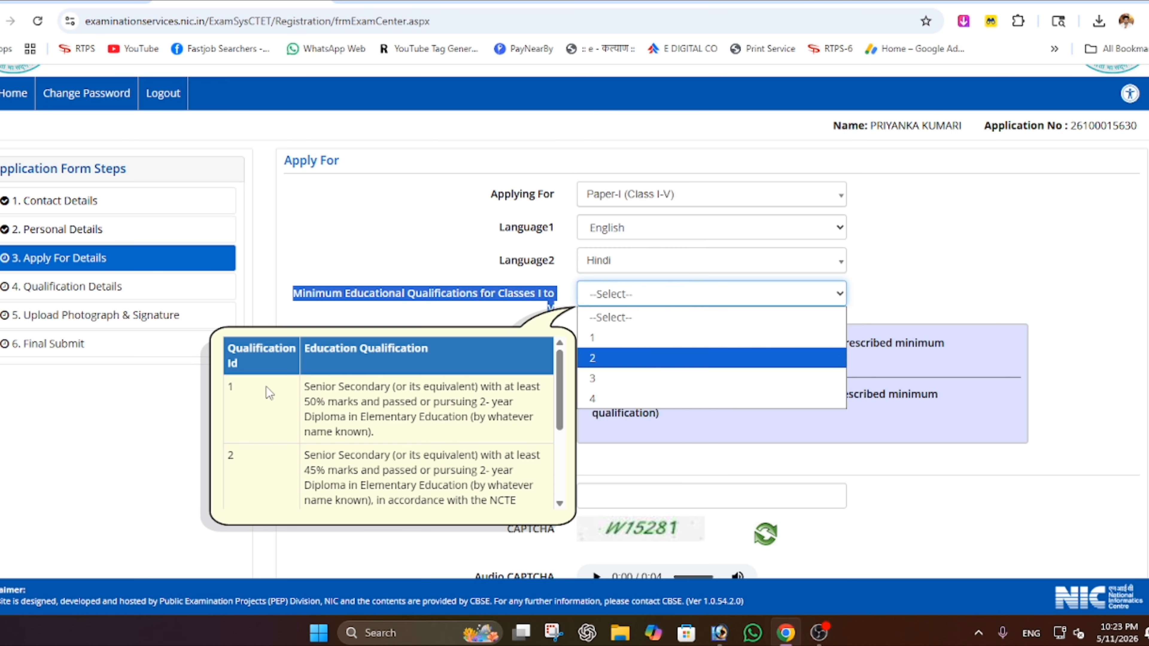
left_click_drag(306, 384, 441, 400)
left_click(307, 388)
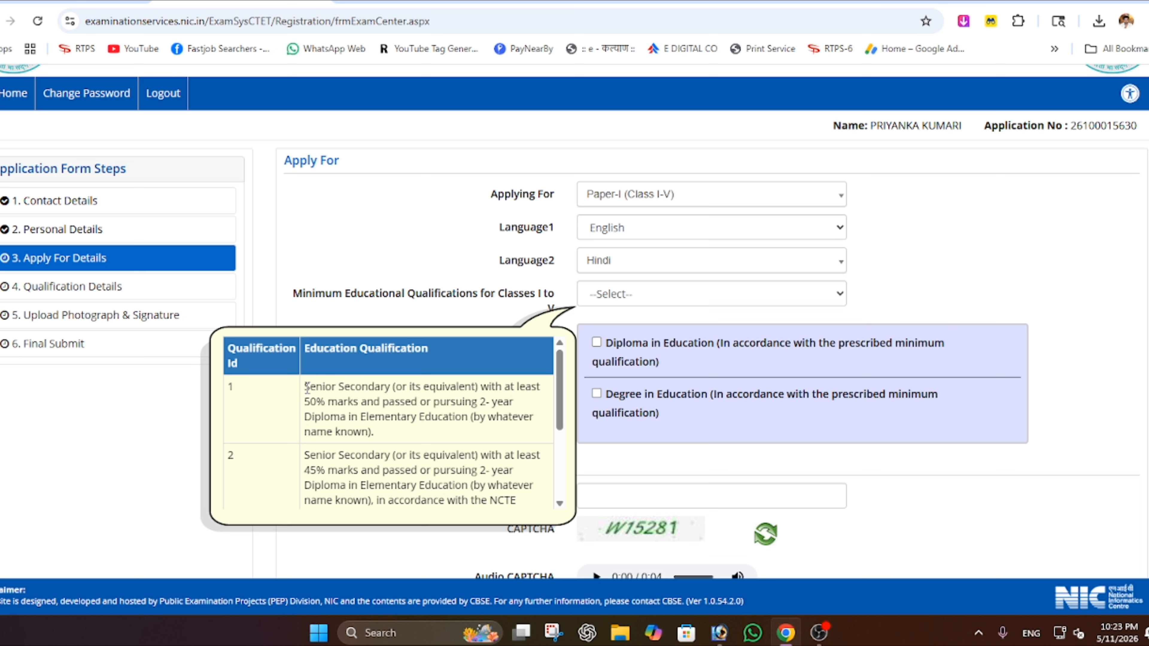
left_click_drag(306, 388, 325, 403)
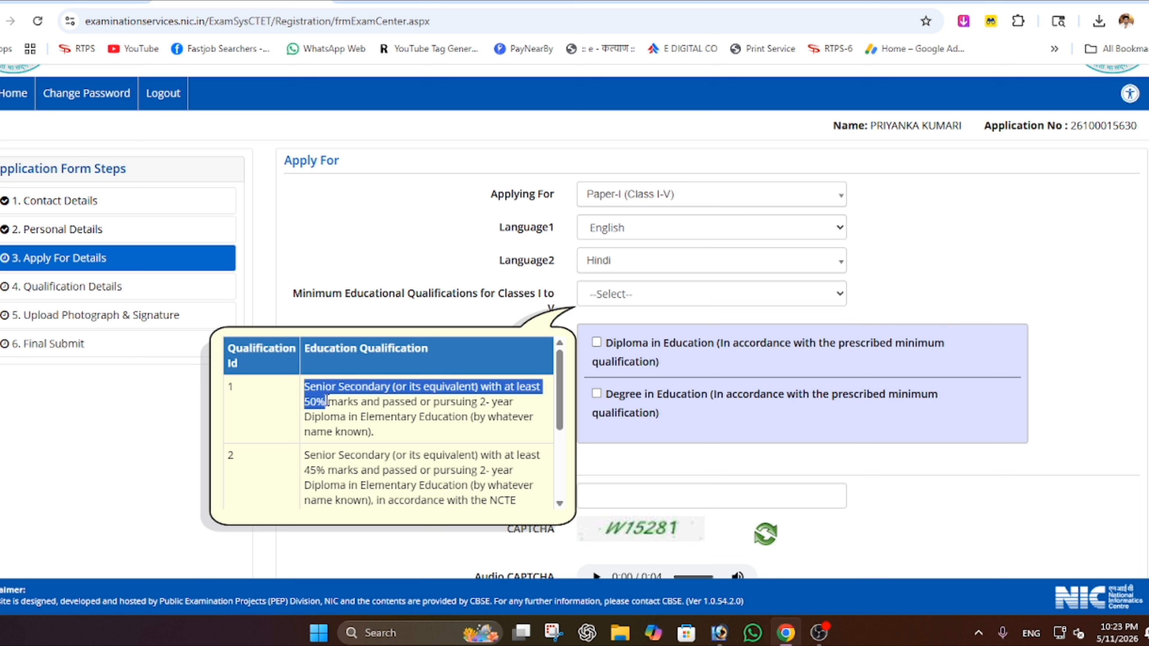
left_click(377, 401)
left_click_drag(479, 402, 451, 419)
left_click(450, 419)
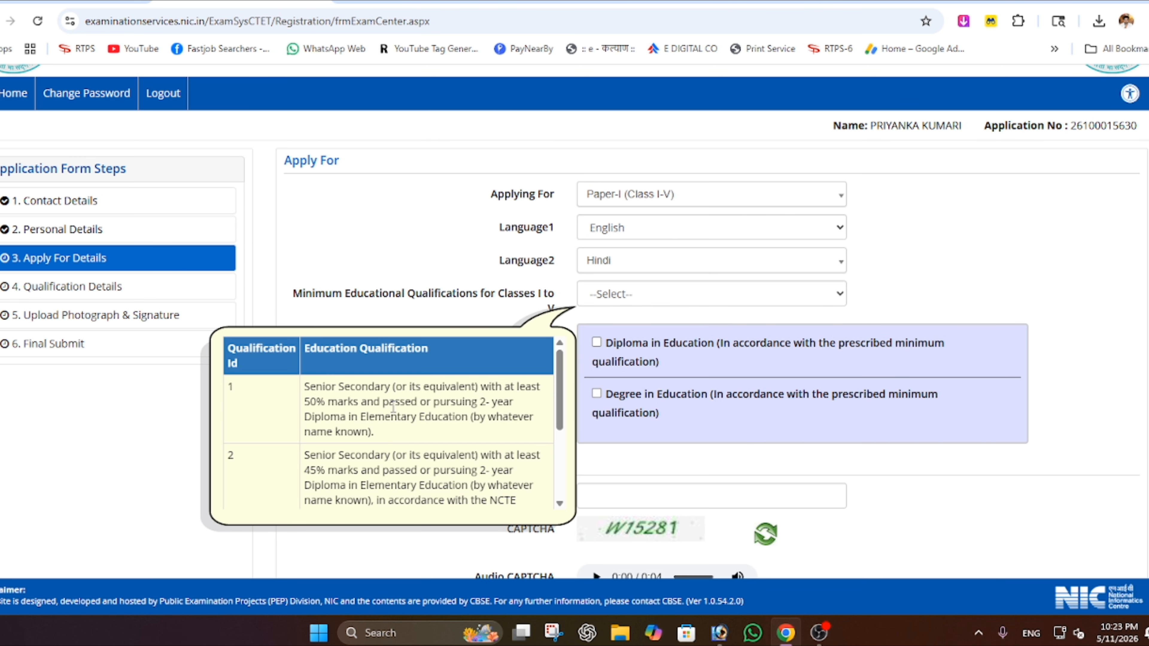
- Review qualification 2 (45%, 2-year diploma) and qualification 3 (50%, 4-year course)
scroll(393, 406, "down", 2)
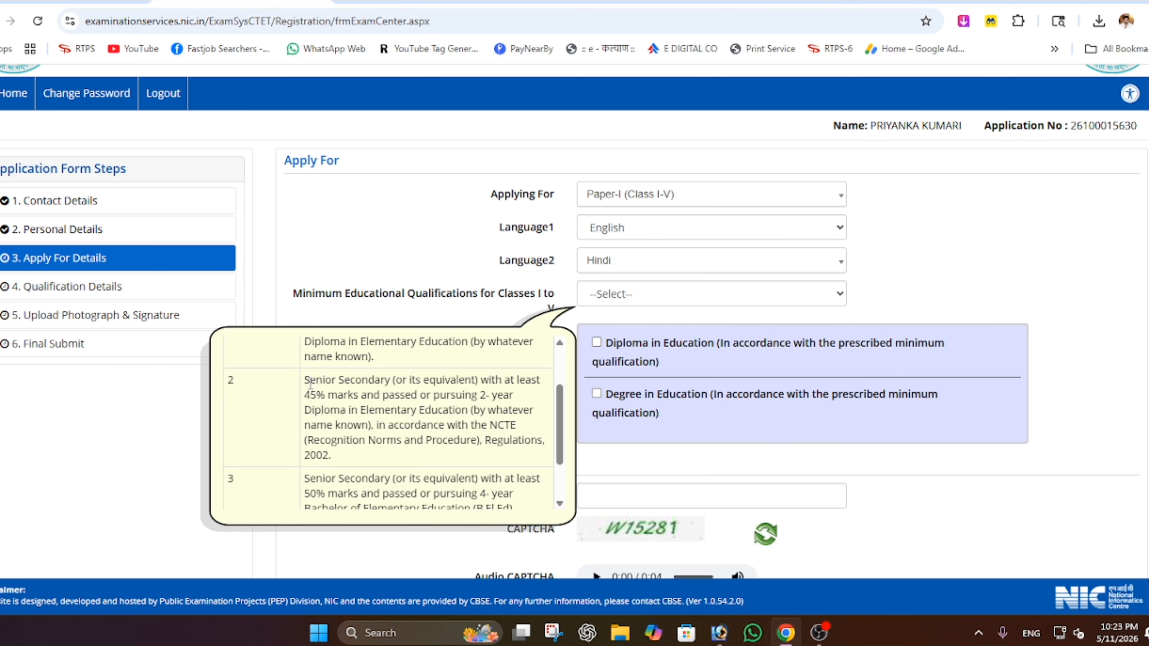
left_click_drag(309, 384, 440, 395)
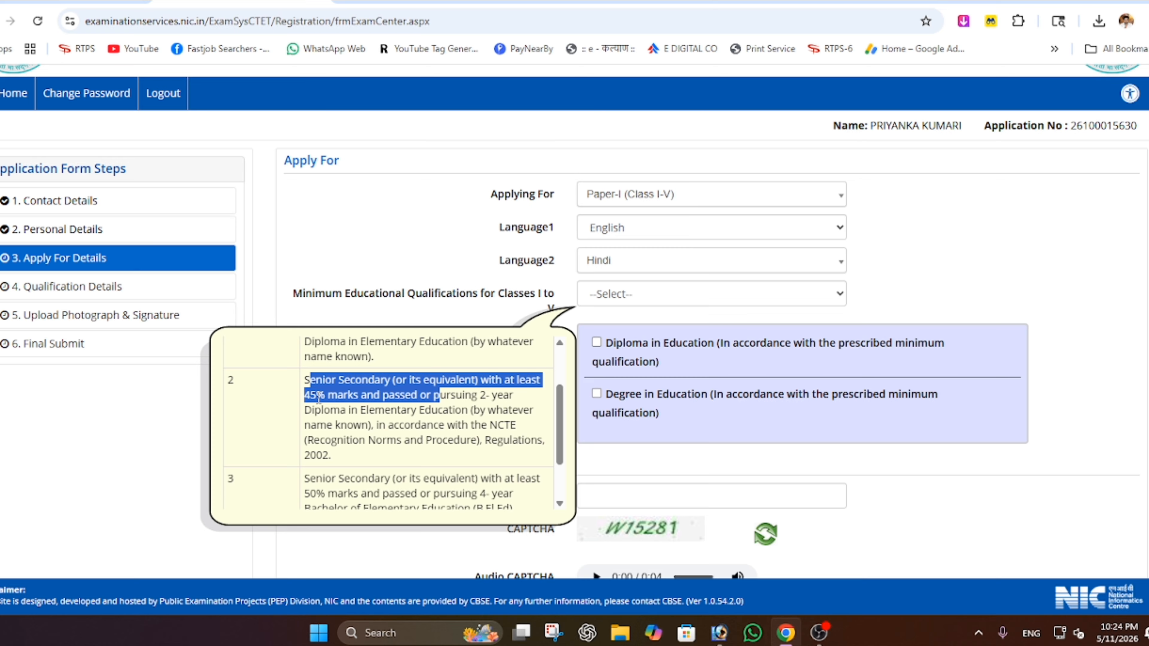
left_click(483, 398)
left_click_drag(481, 398, 448, 413)
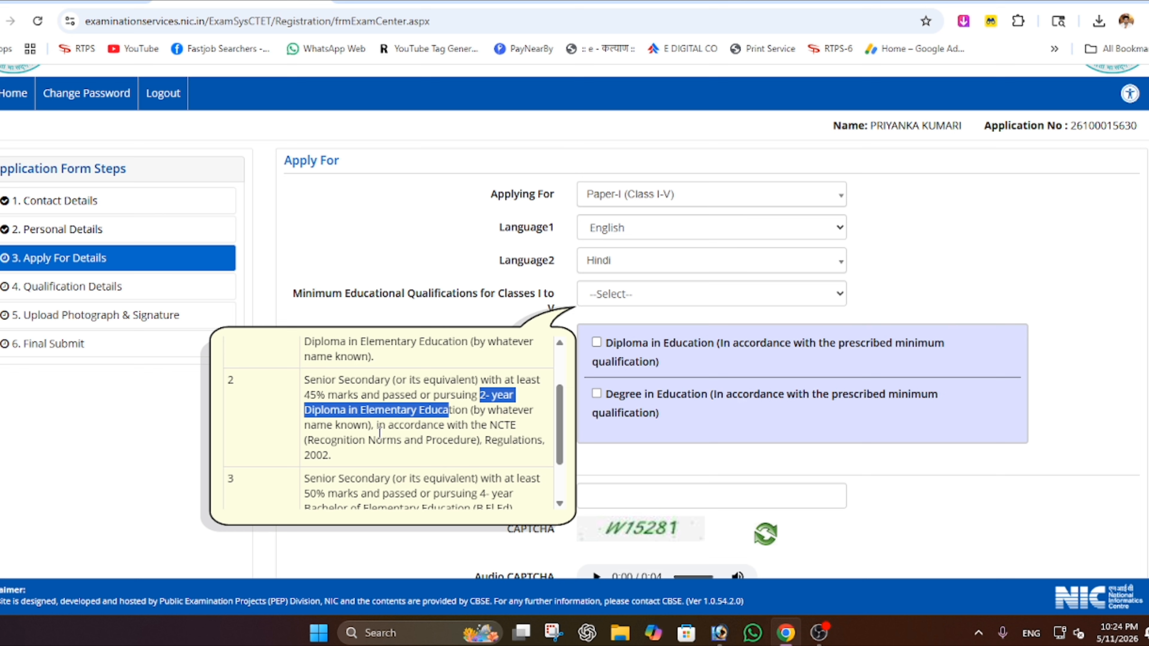
scroll(421, 437, "down", 2)
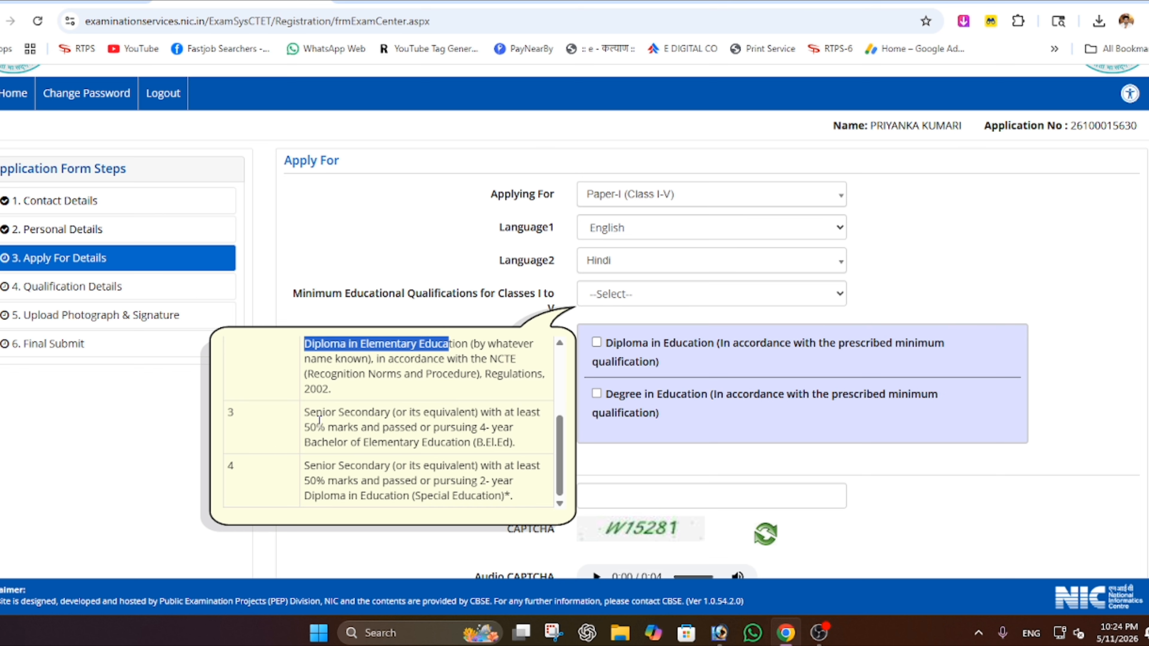
left_click_drag(311, 413, 387, 418)
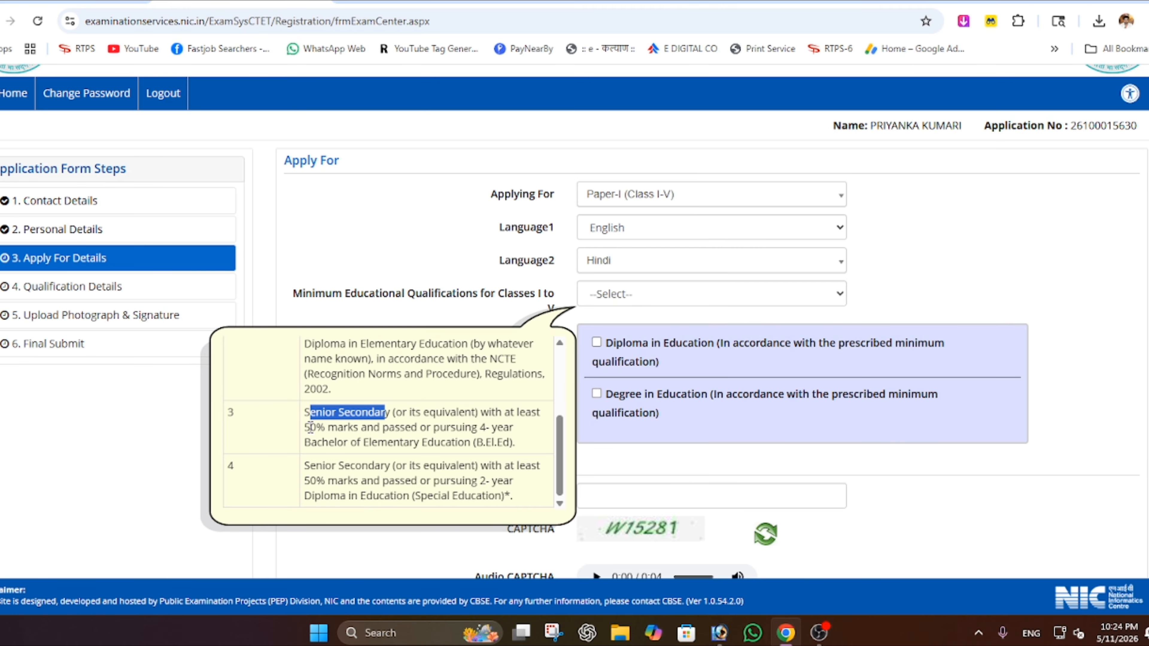
left_click_drag(311, 427, 380, 428)
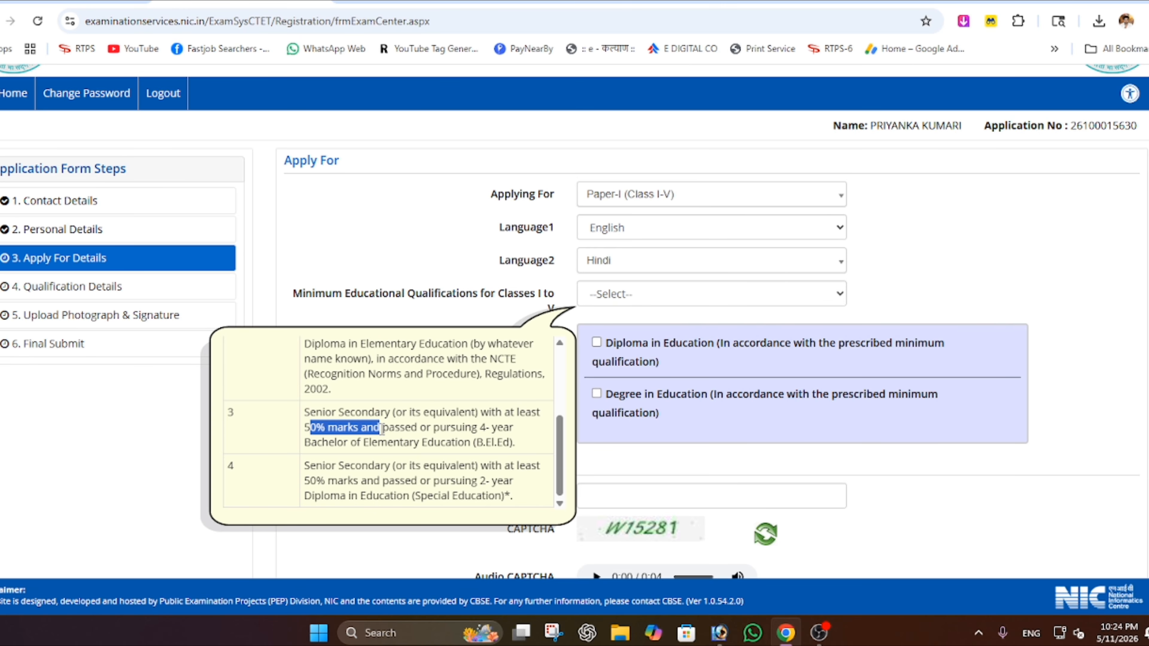
left_click_drag(480, 428, 515, 430)
left_click(480, 438)
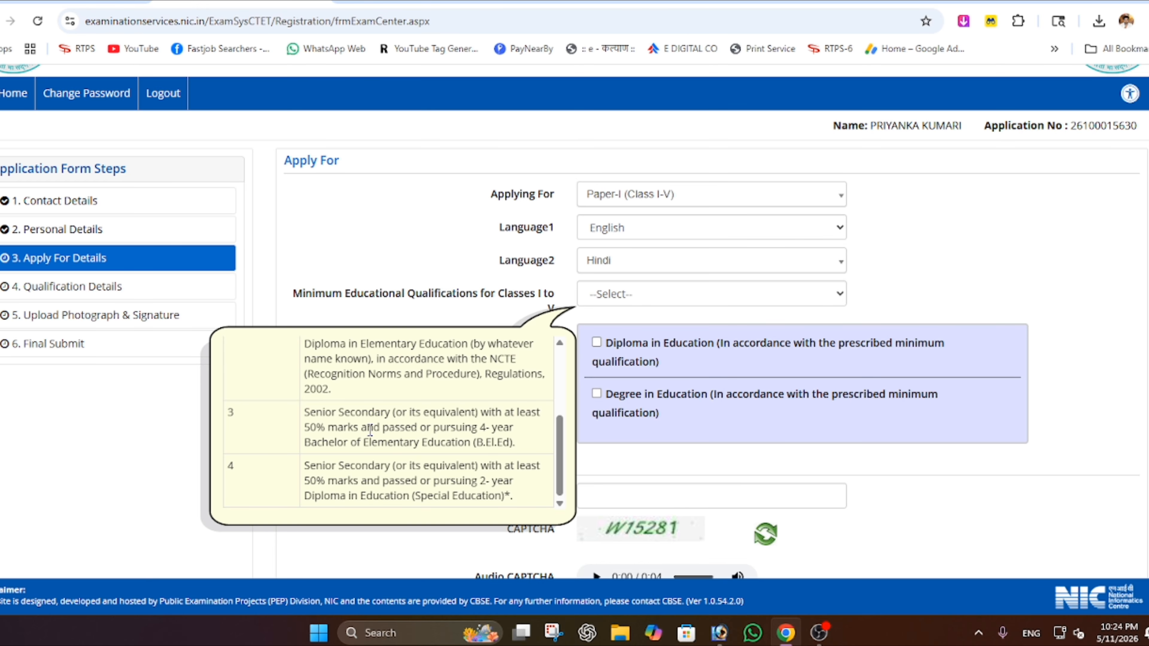
scroll(371, 430, "down", 3)
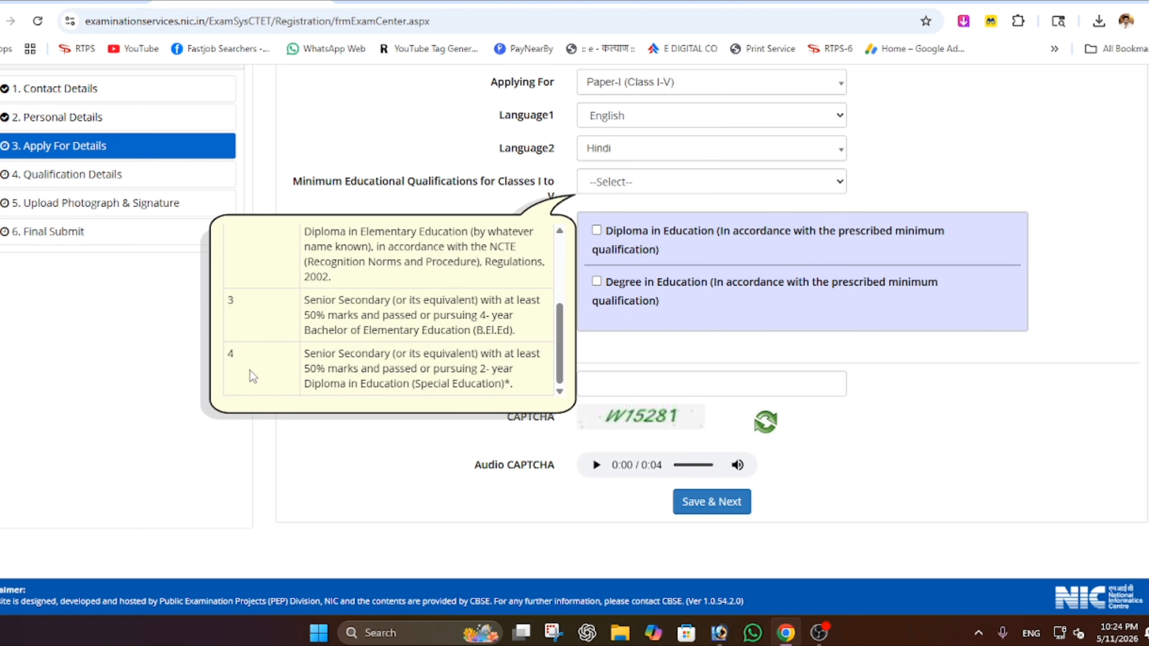
left_click_drag(308, 357, 497, 358)
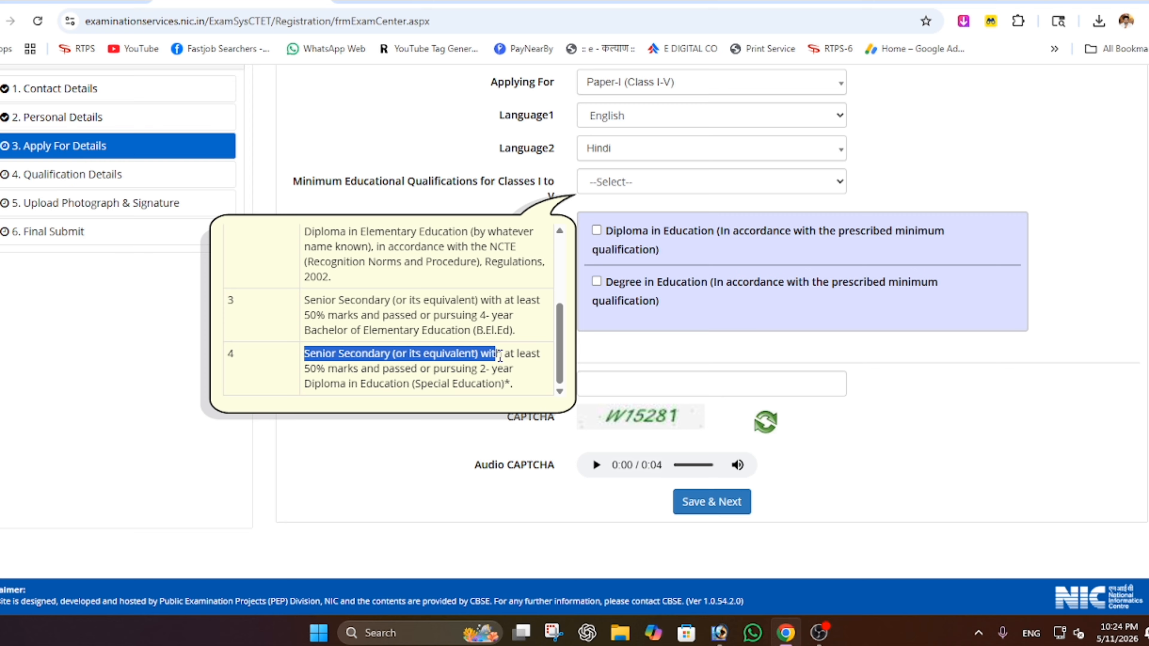
left_click_drag(306, 367, 326, 367)
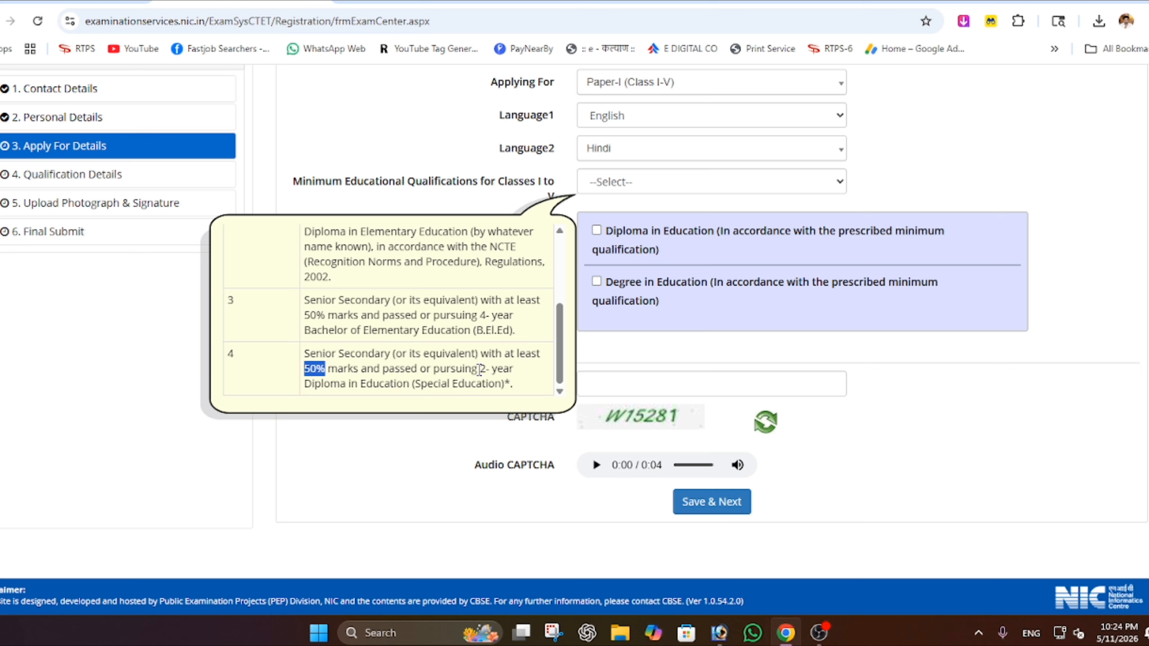
mouse_move(477, 369)
left_mouse_down()
mouse_move(524, 376)
mouse_move(421, 384)
mouse_move(496, 381)
left_mouse_up()
left_click(382, 382)
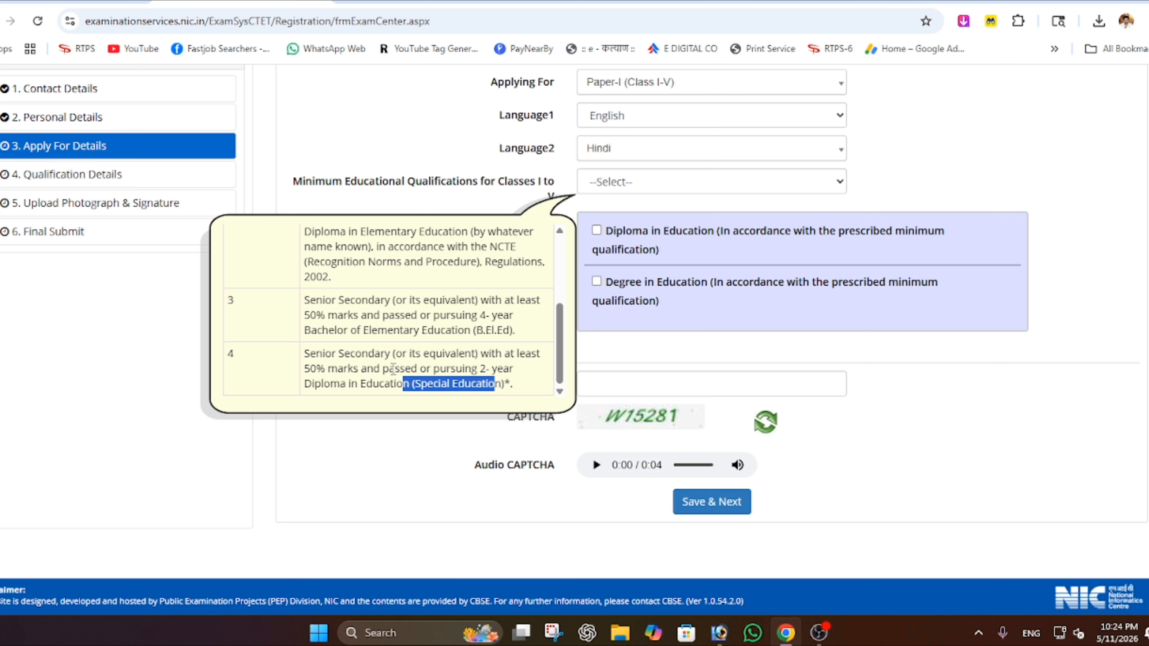
left_click(451, 385)
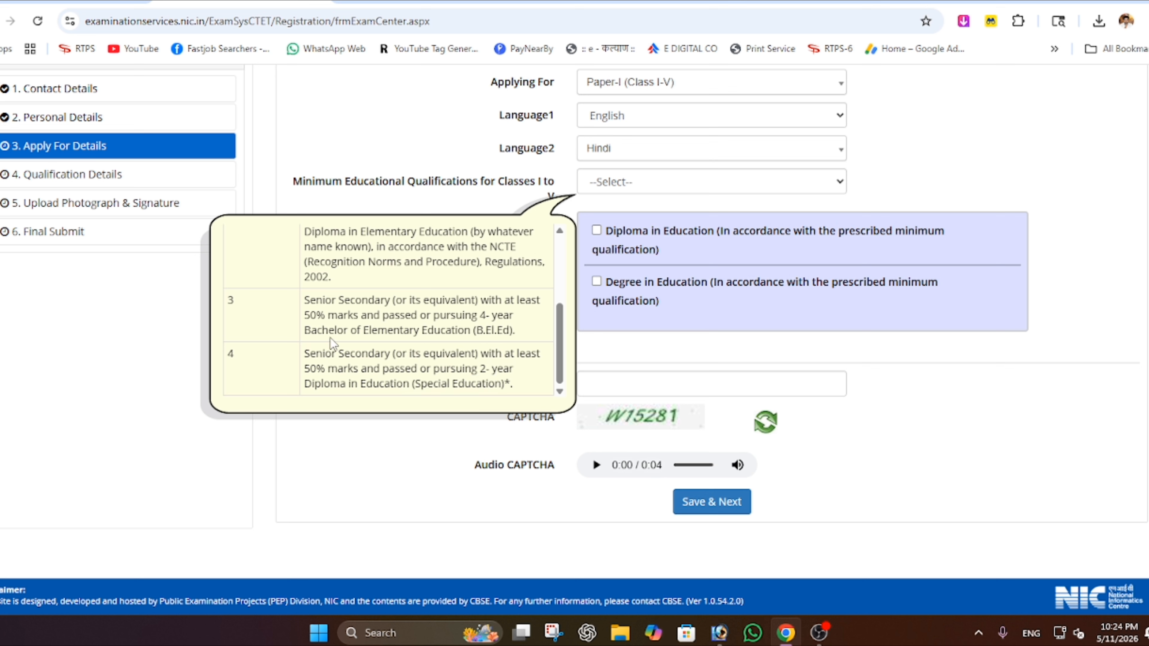
scroll(337, 335, "up", 1)
scroll(337, 335, "up", 3)
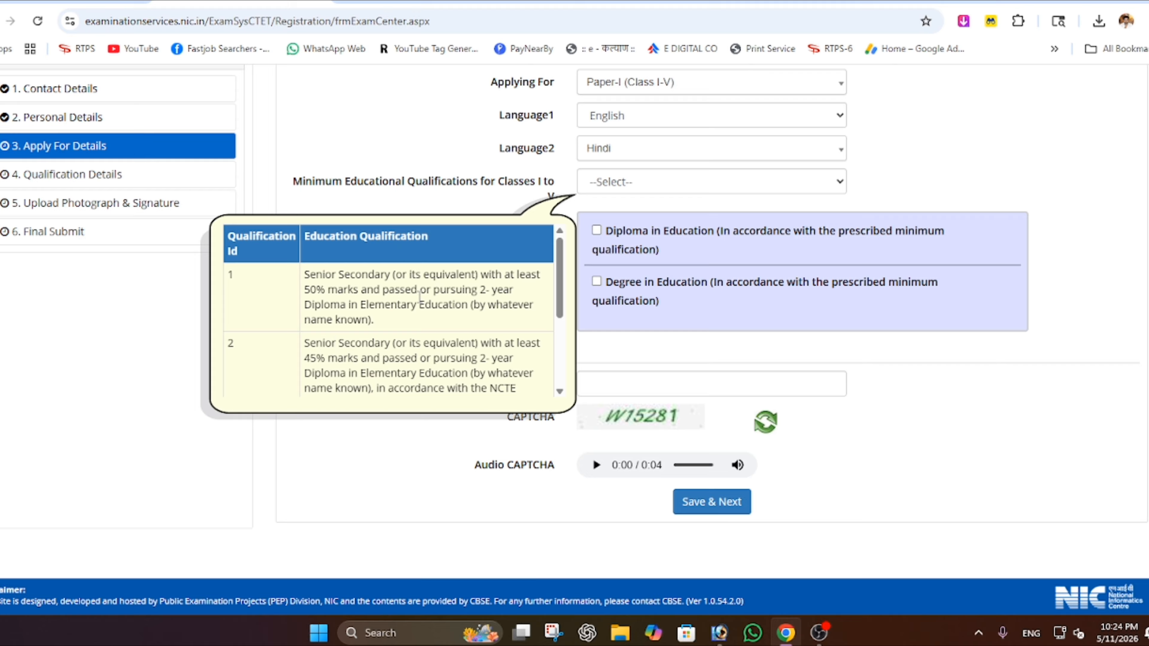
left_click_drag(431, 290, 480, 290)
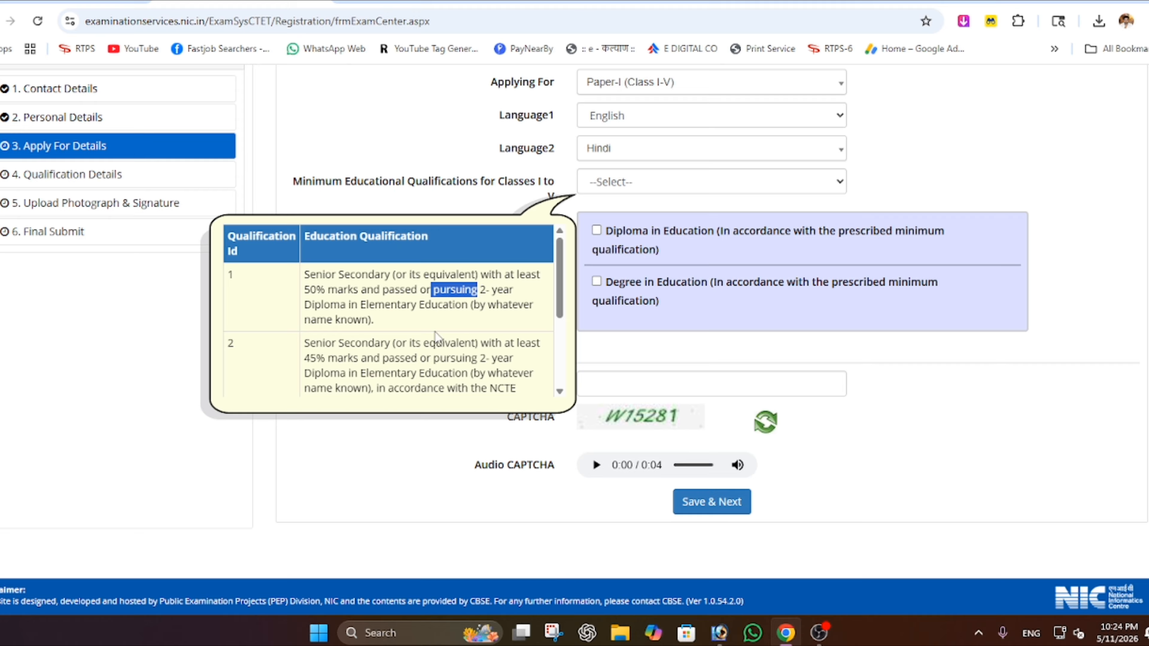
scroll(428, 354, "down", 3)
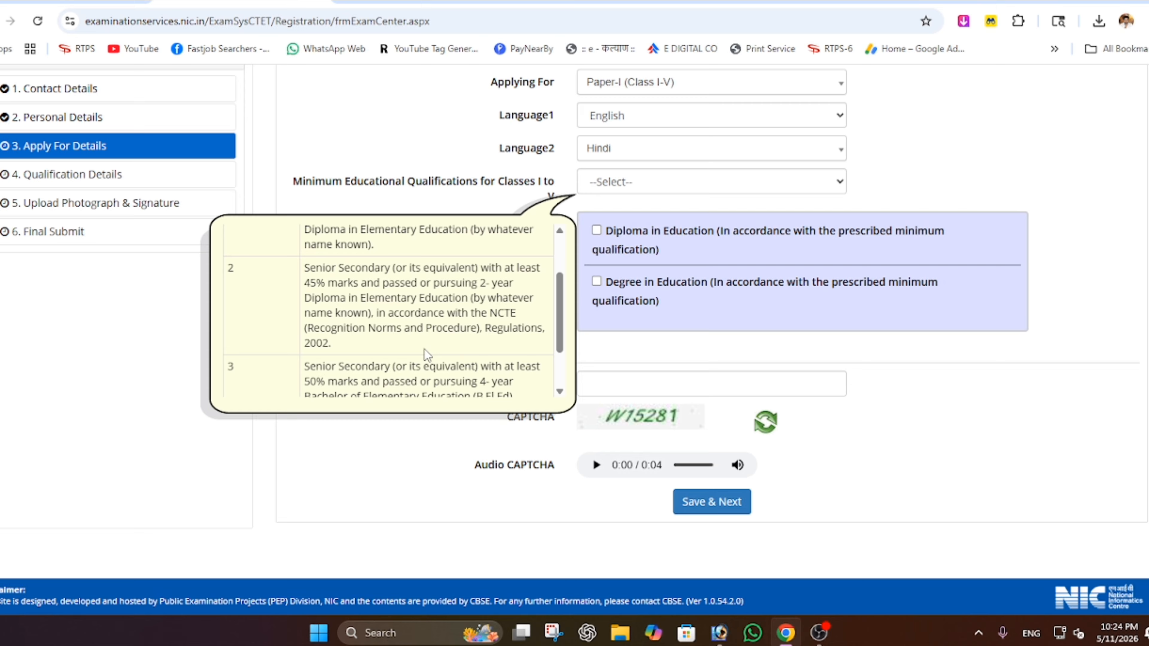
scroll(428, 354, "up", 3)
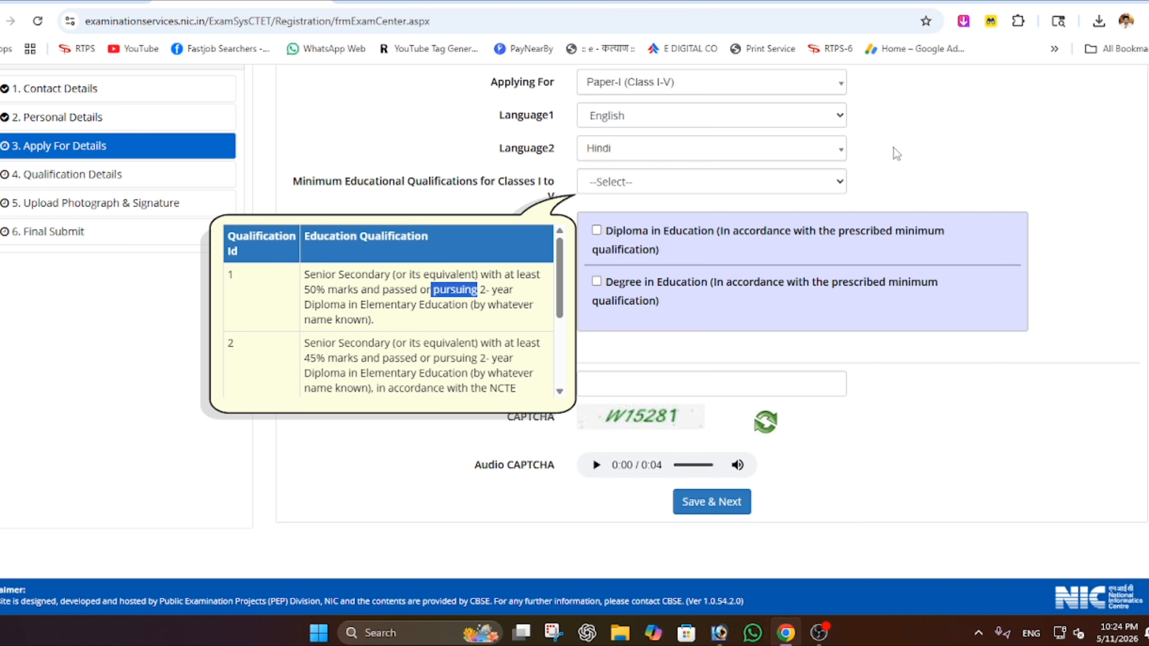
- Switch to Paper-II (Class VI-VIII) with English and Hindi, and list its qualification options
left_click(609, 96)
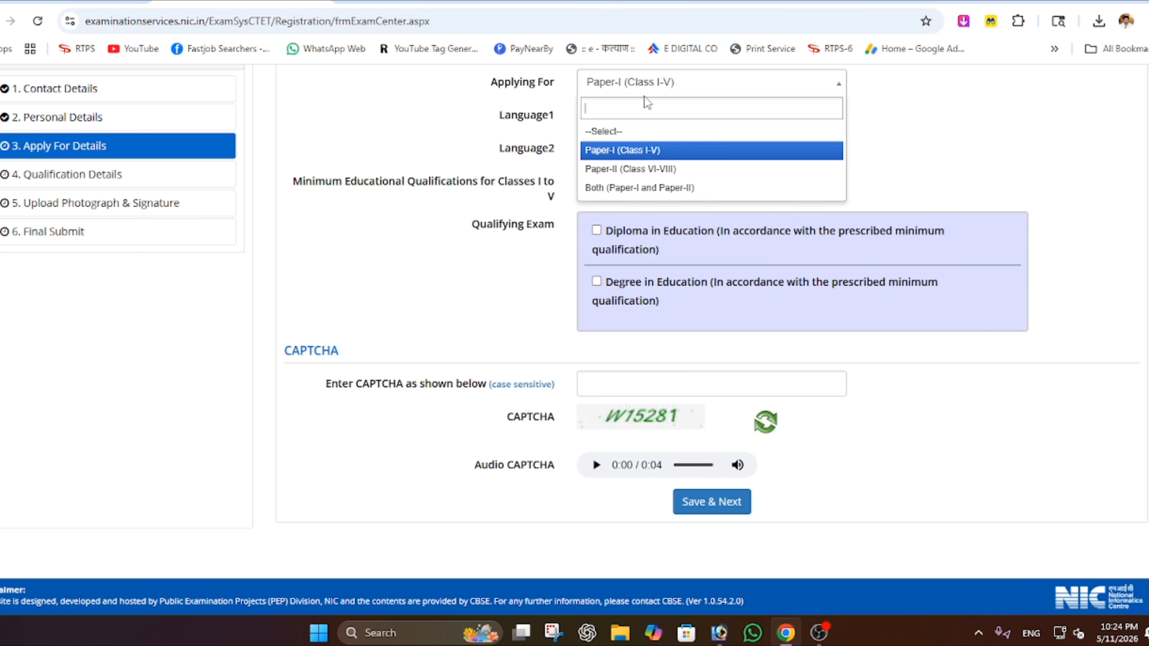
left_click(652, 170)
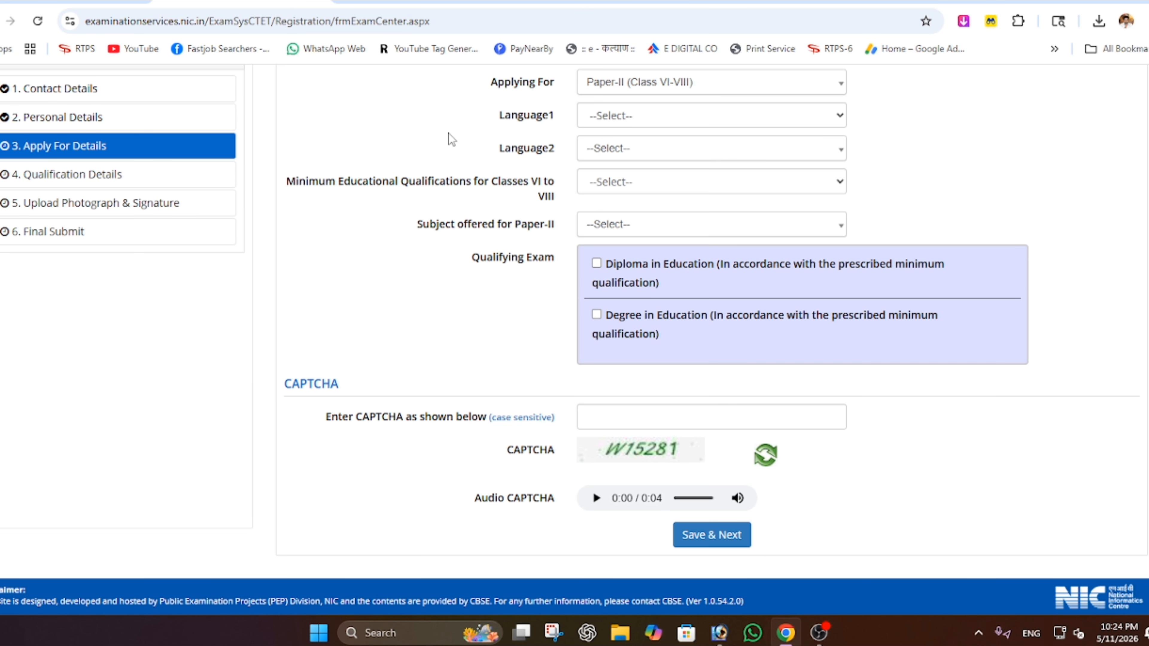
left_click(614, 118)
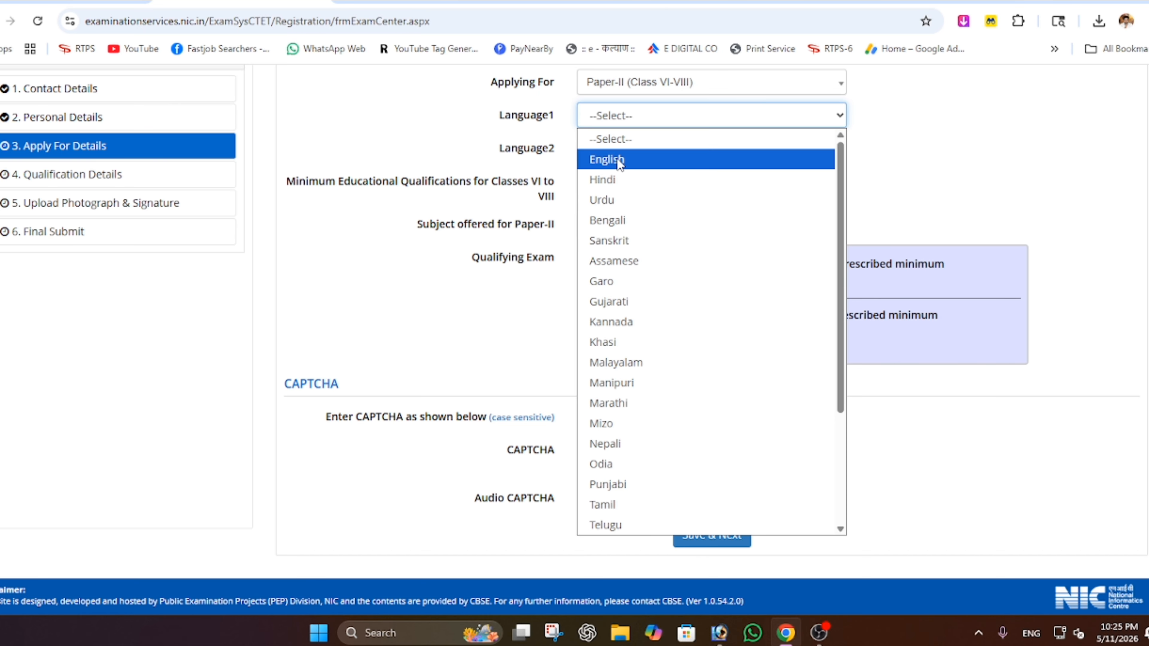
left_click(616, 158)
left_click(617, 150)
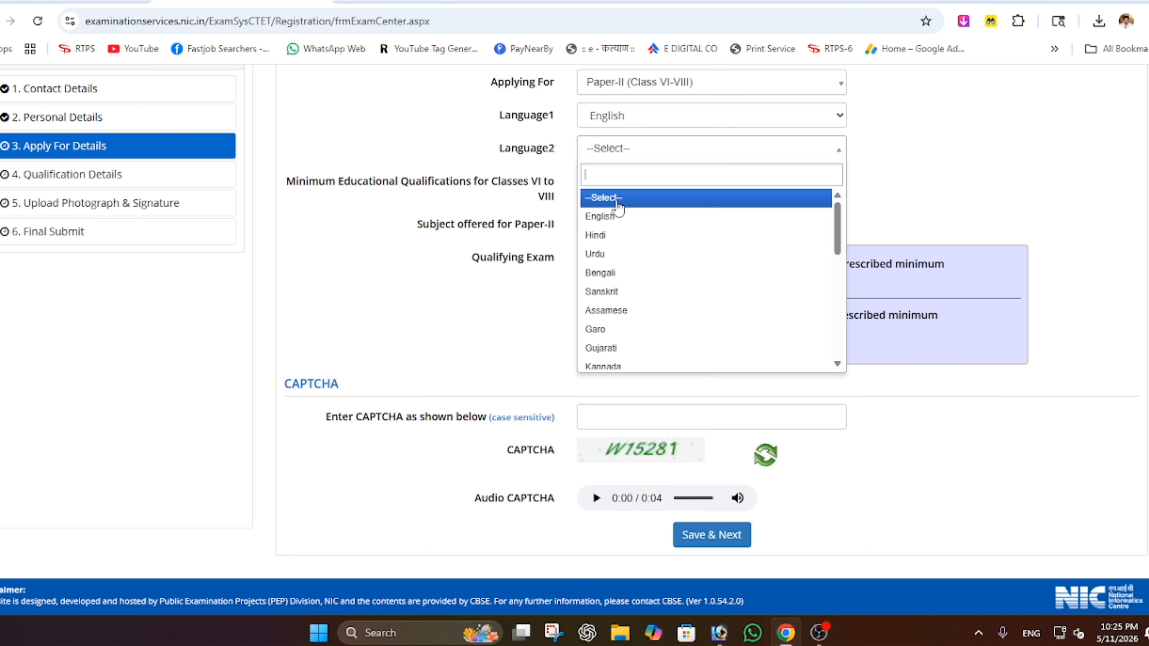
left_click(616, 234)
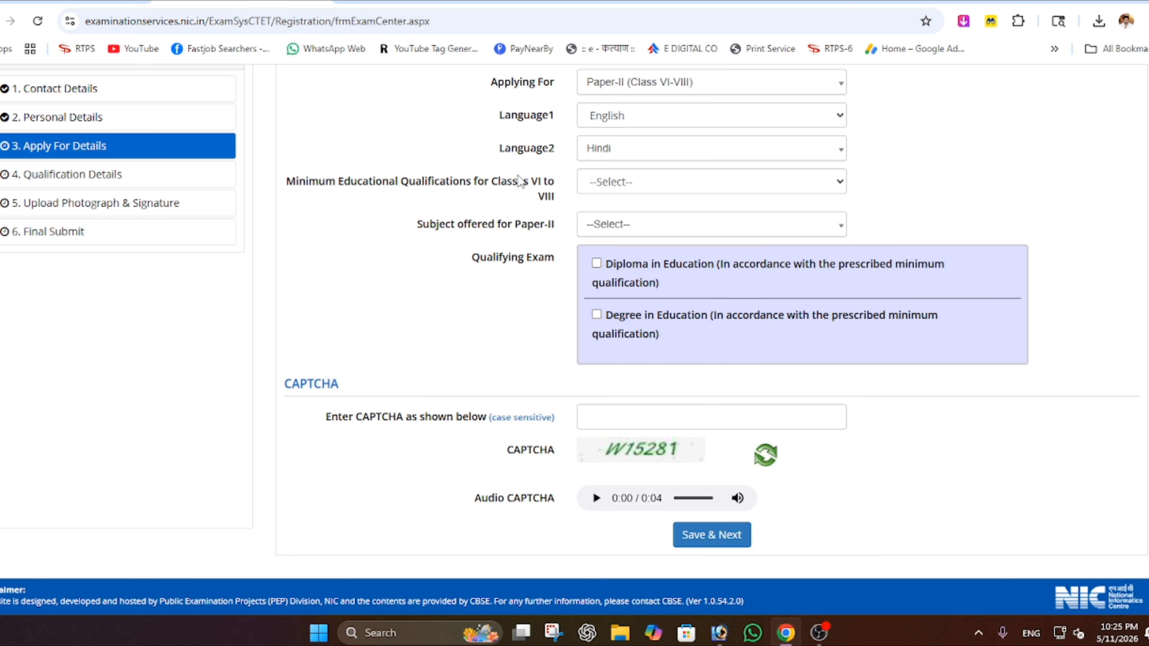
left_click(625, 186)
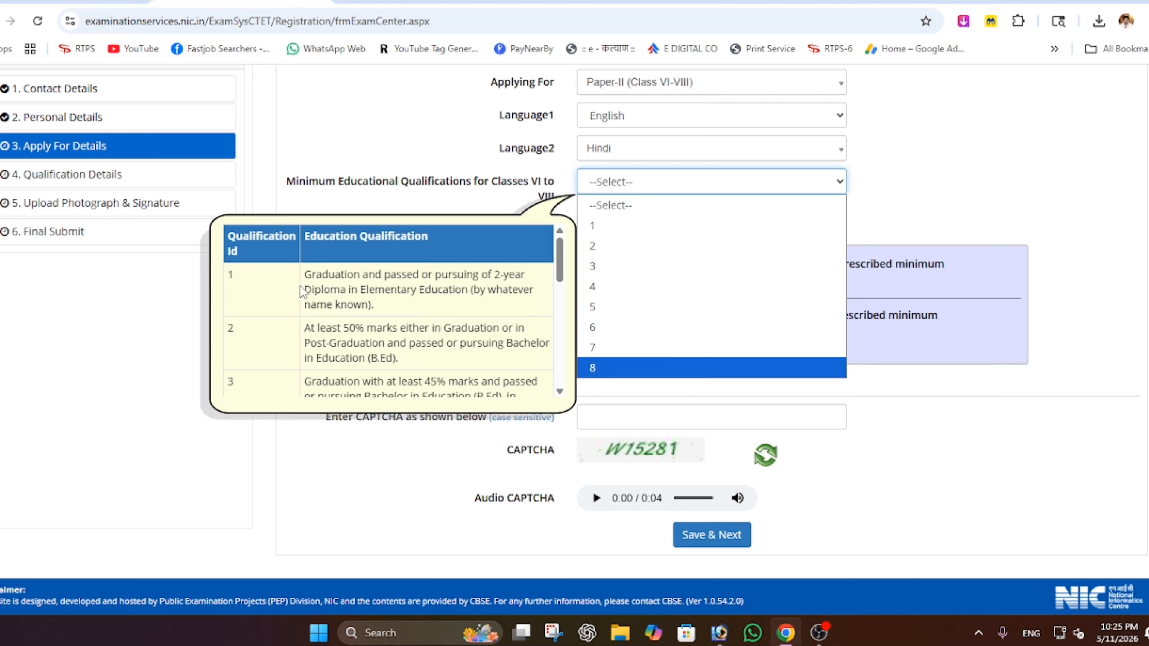
scroll(333, 335, "down", 3)
scroll(334, 337, "down", 3)
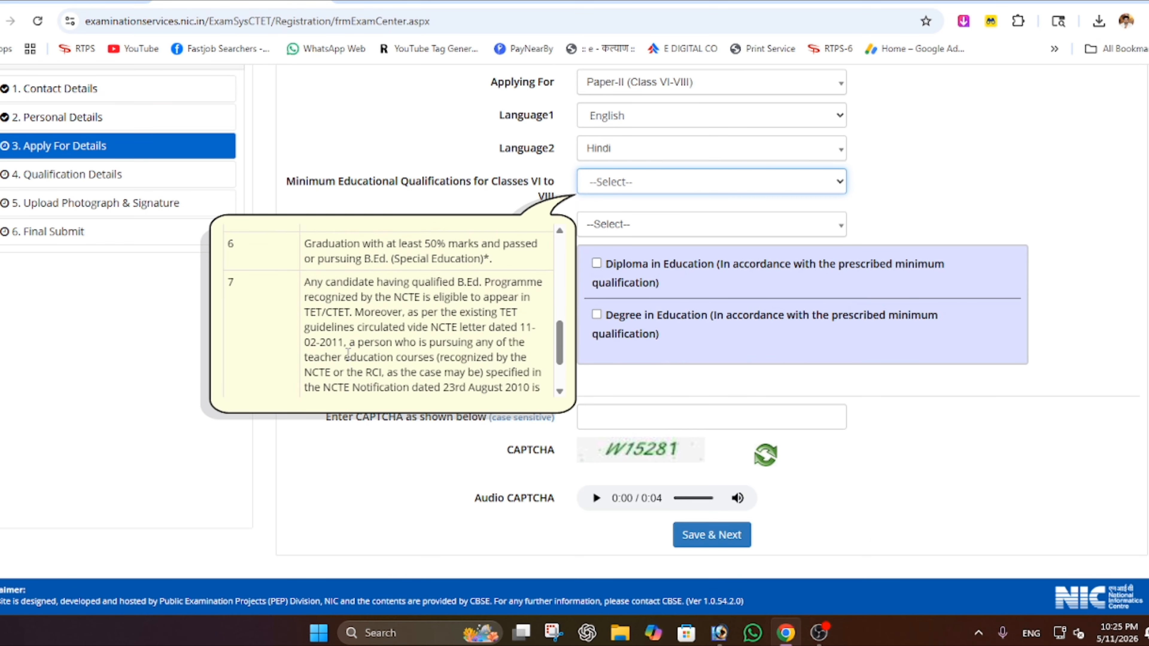
scroll(348, 304, "up", 5)
scroll(348, 304, "up", 1)
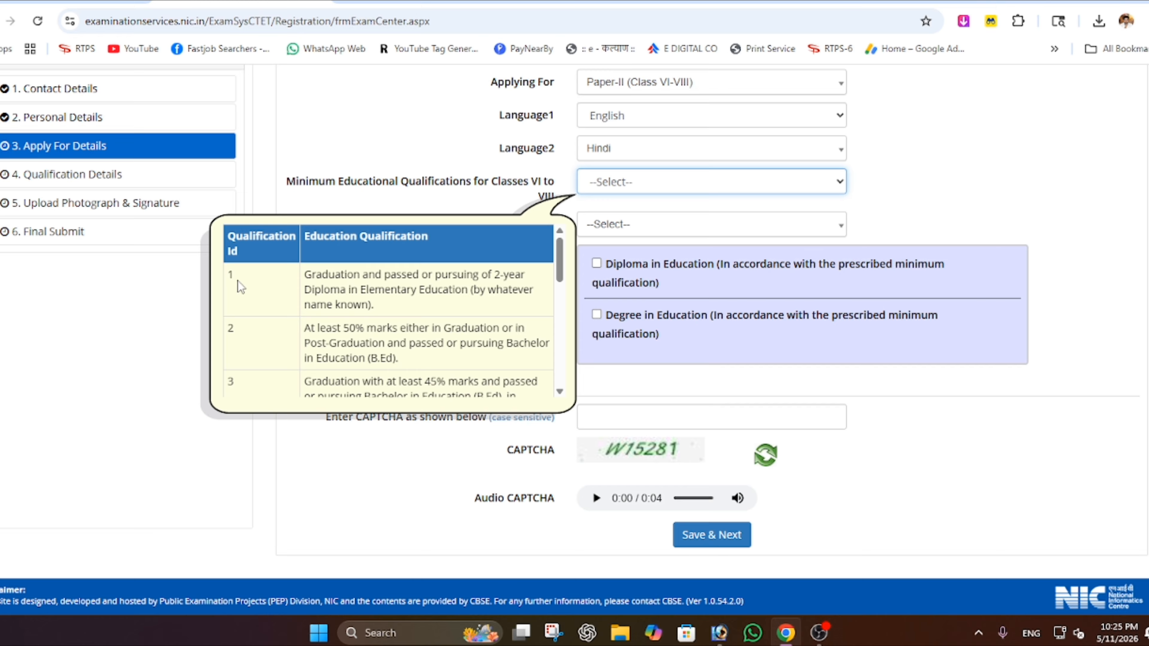
double_click(231, 274)
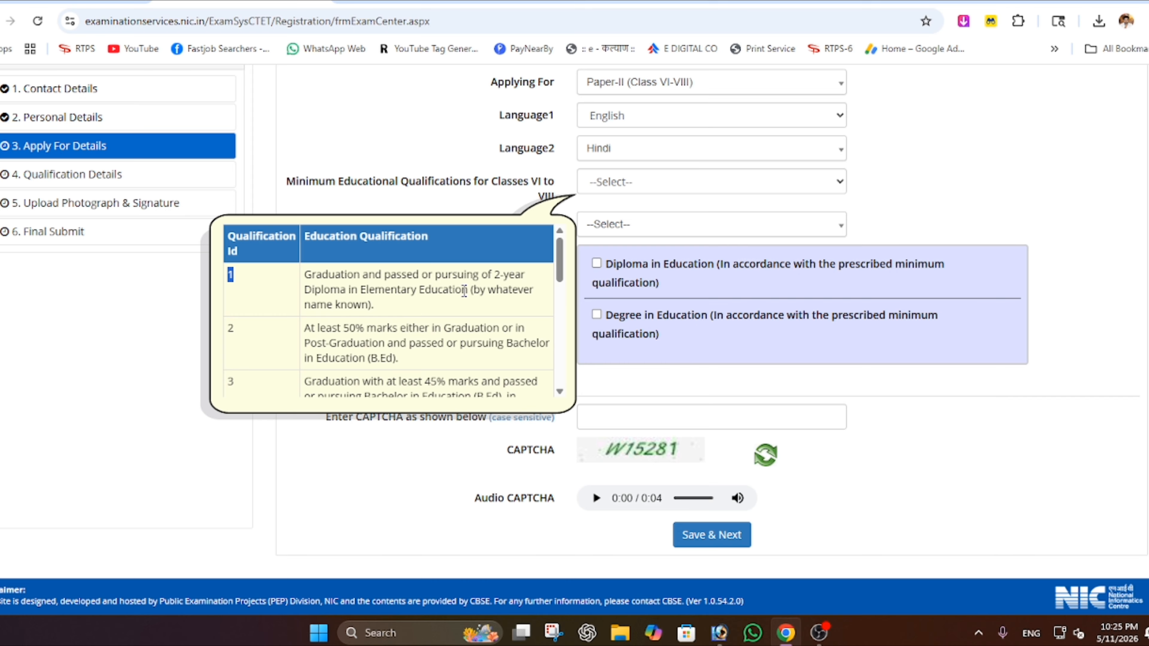
left_click_drag(305, 275, 513, 275)
left_click(520, 277)
left_click_drag(407, 360, 519, 304)
scroll(347, 326, "down", 1)
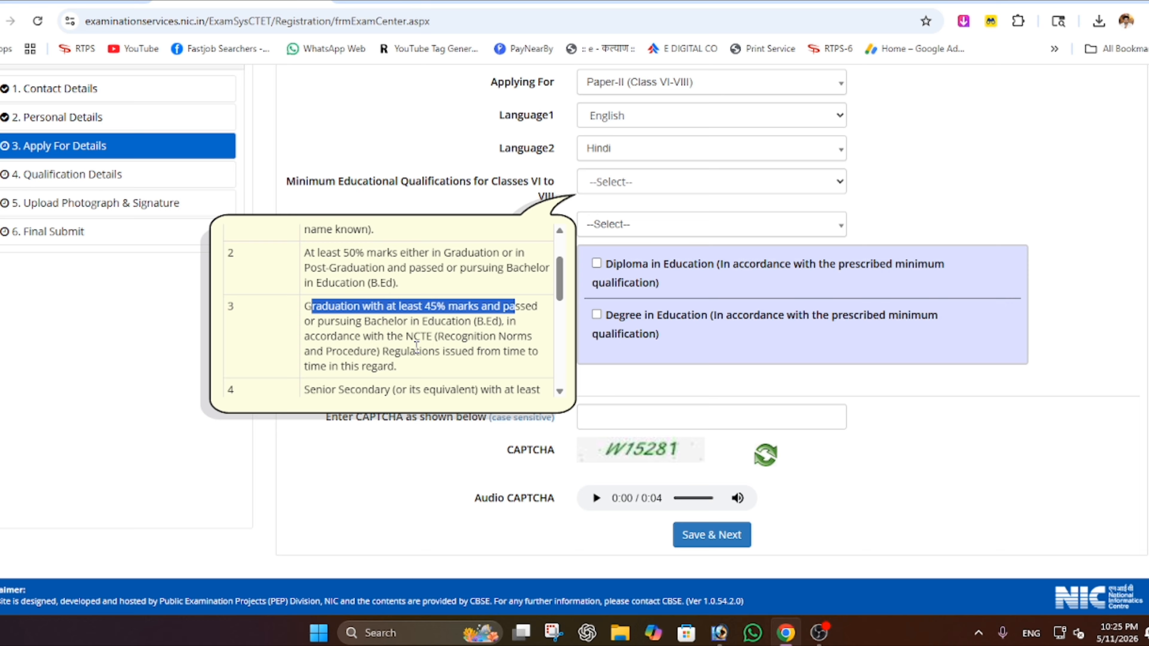
left_click_drag(407, 337, 434, 341)
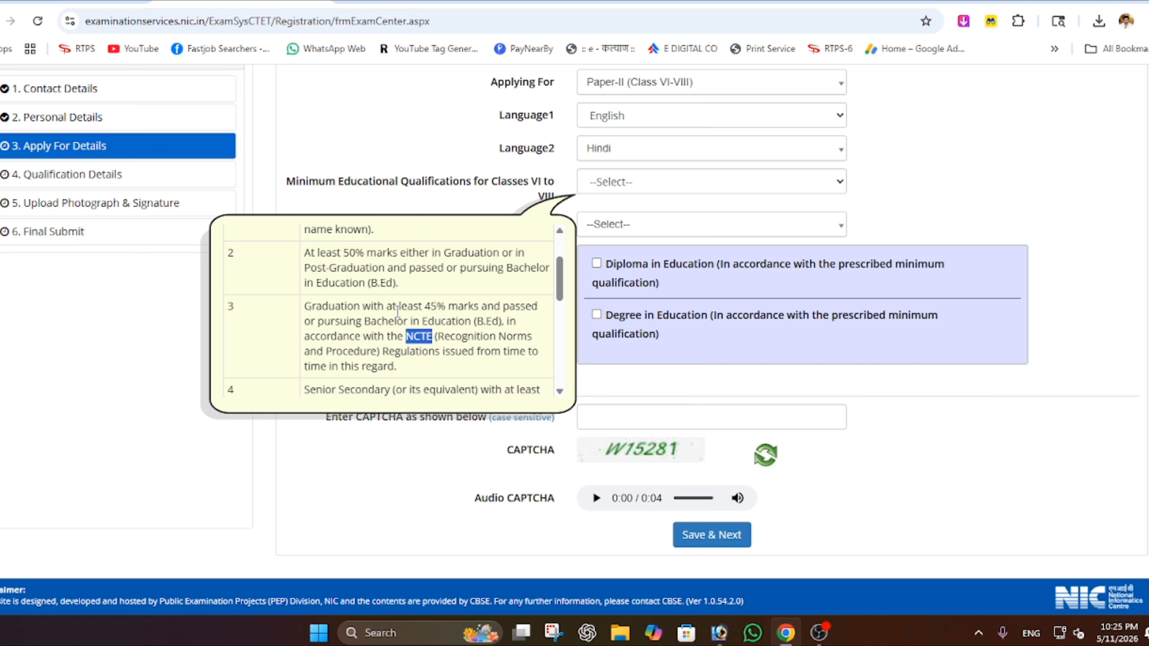
scroll(398, 312, "down", 3)
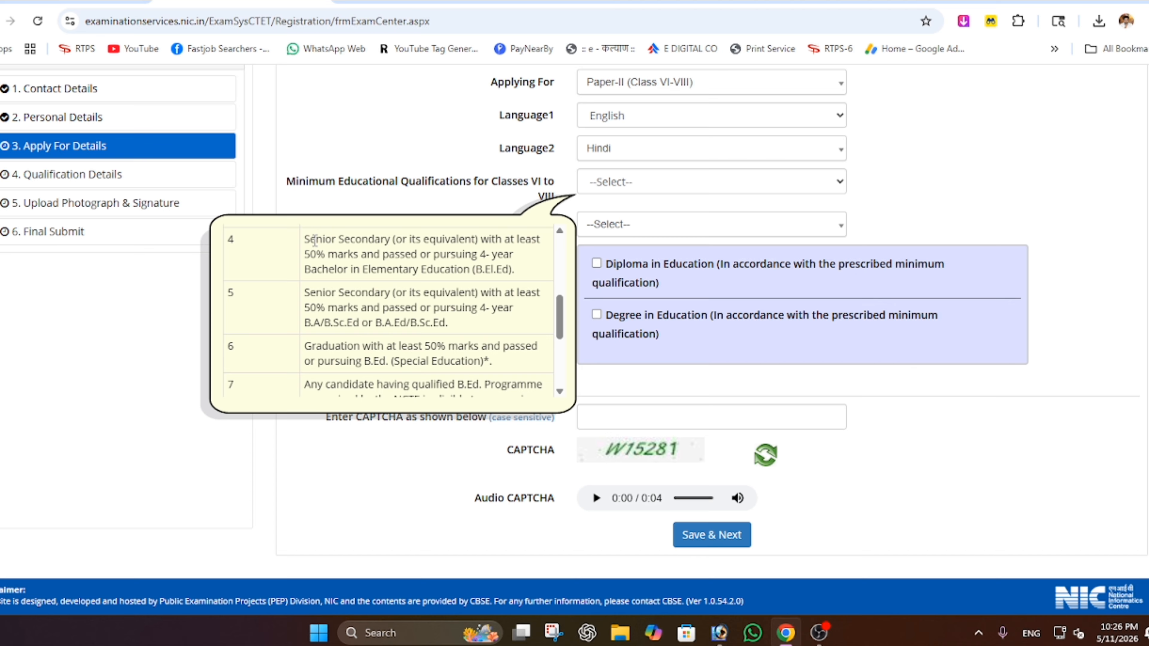
left_click_drag(311, 239, 329, 259)
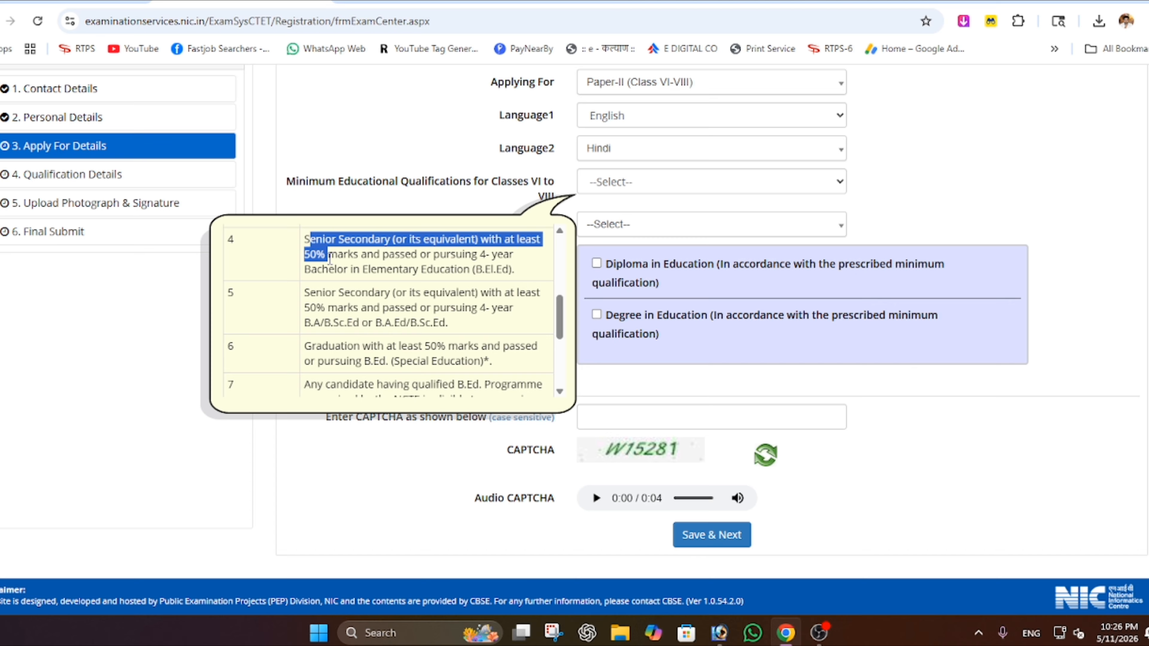
left_click_drag(477, 254, 519, 275)
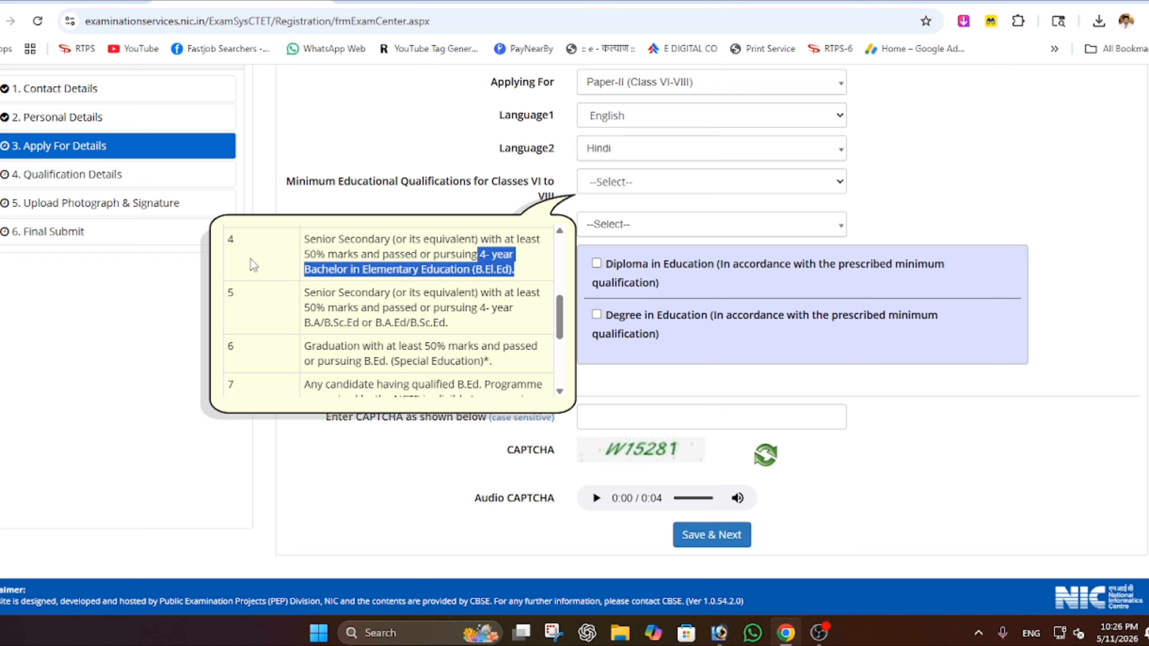
scroll(247, 240, "up", 1)
left_click_drag(223, 230, 226, 275)
scroll(408, 300, "down", 1)
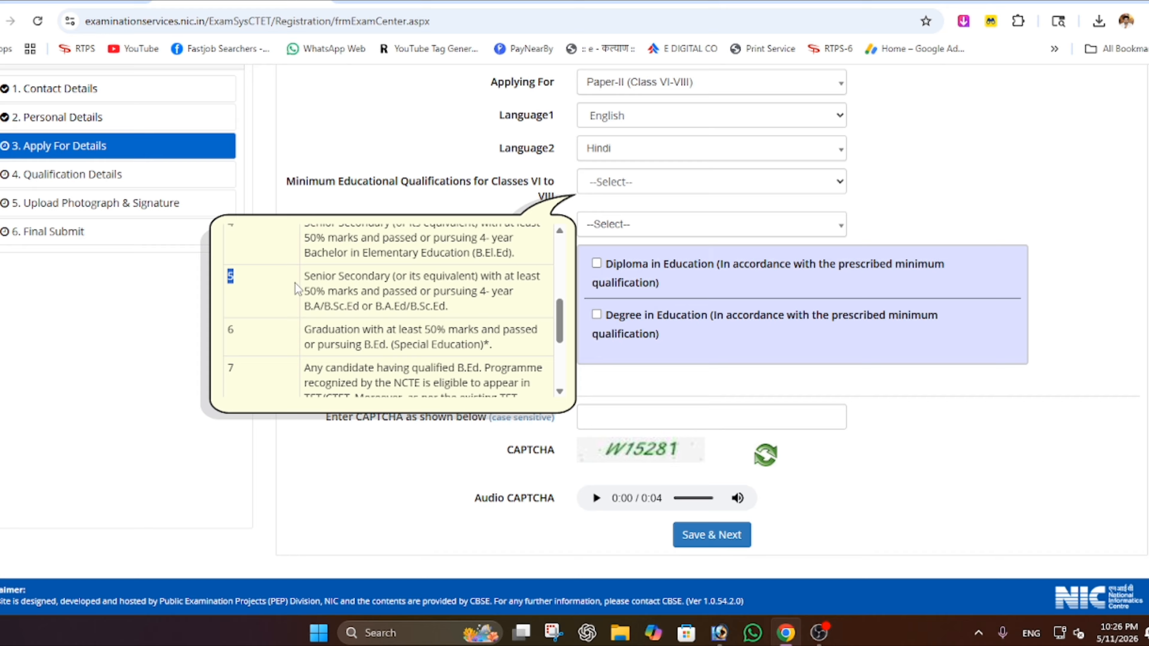
left_click_drag(304, 277, 512, 292)
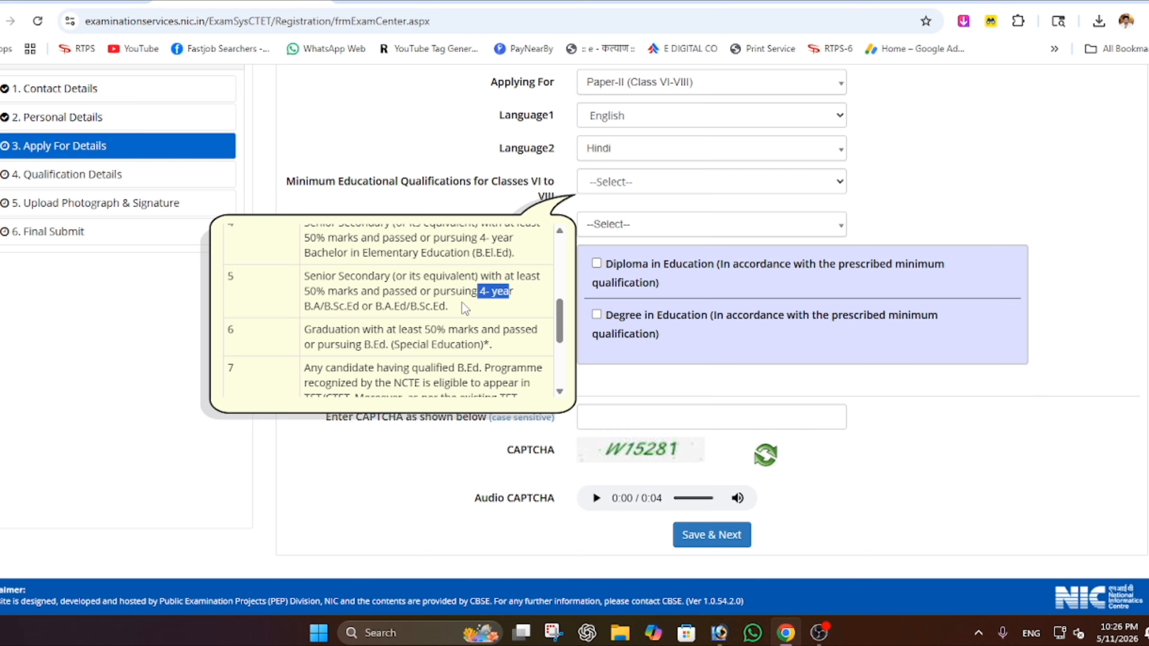
left_click_drag(455, 308, 308, 276)
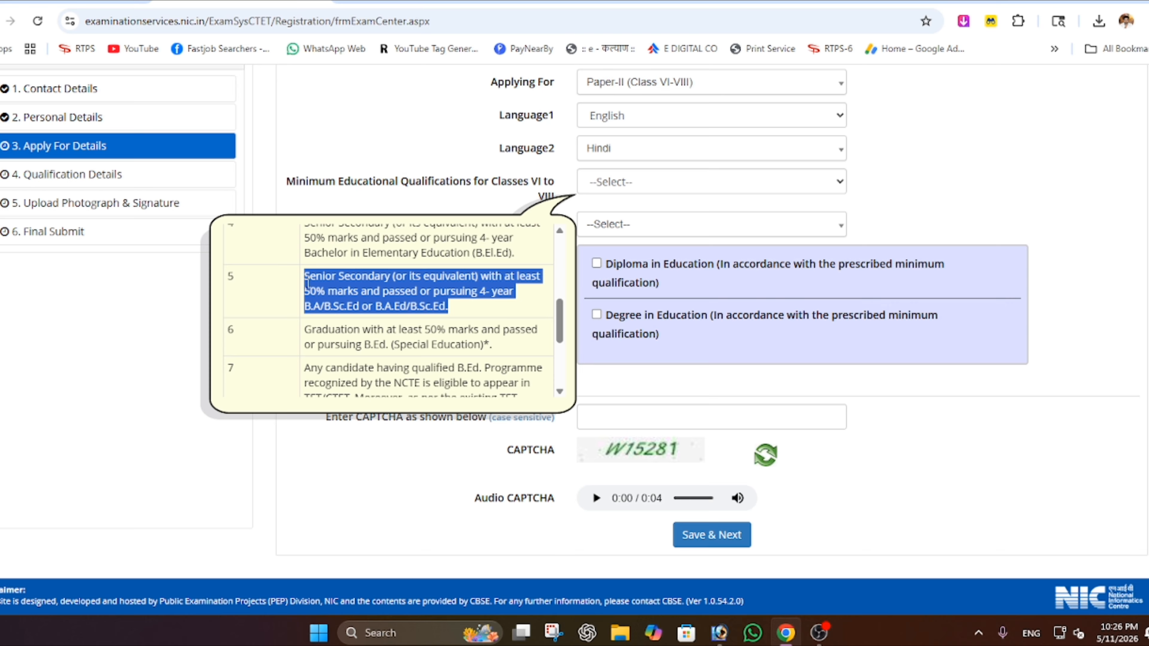
scroll(267, 283, "down", 2)
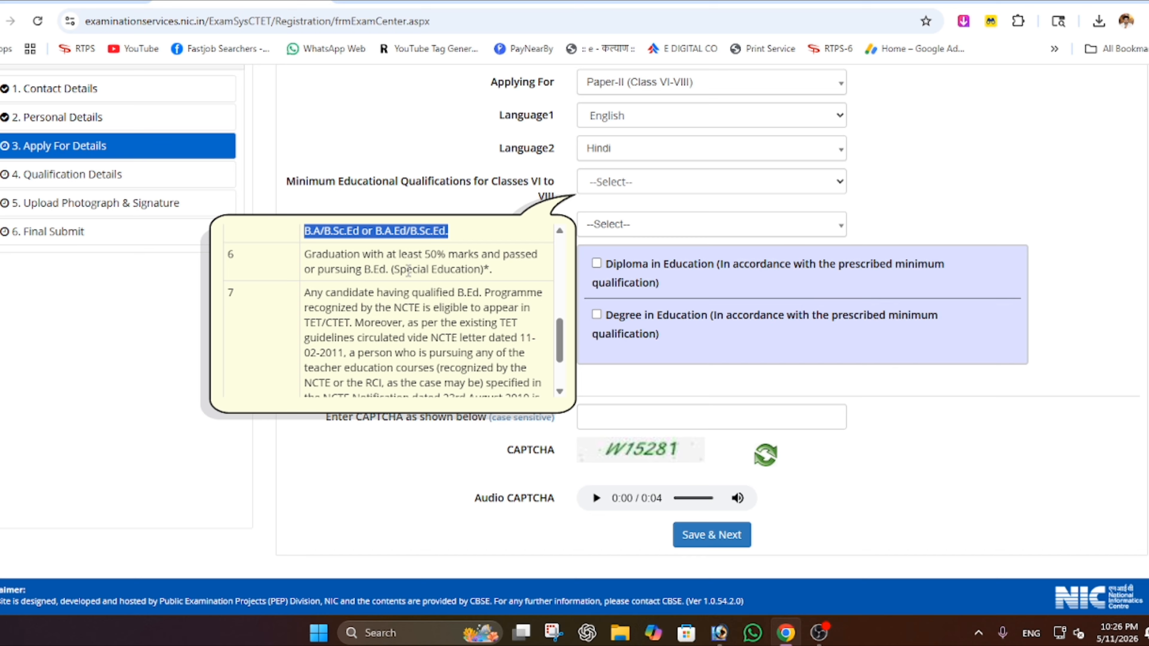
left_click_drag(303, 255, 450, 255)
left_click_drag(362, 270, 409, 267)
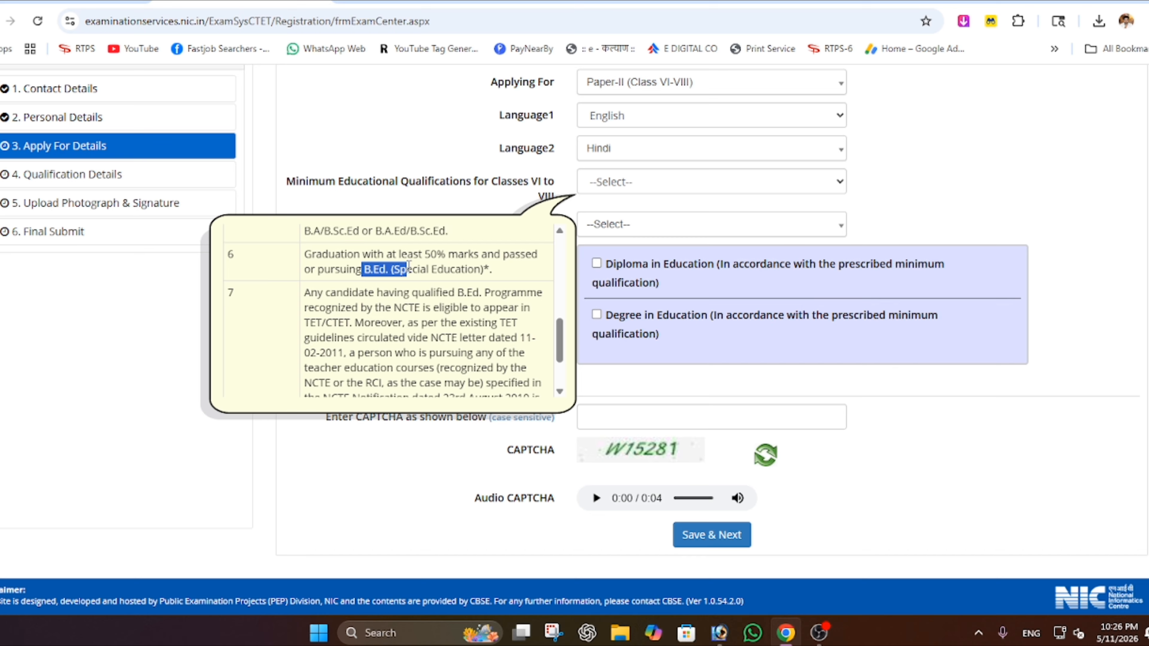
left_click_drag(322, 255, 449, 254)
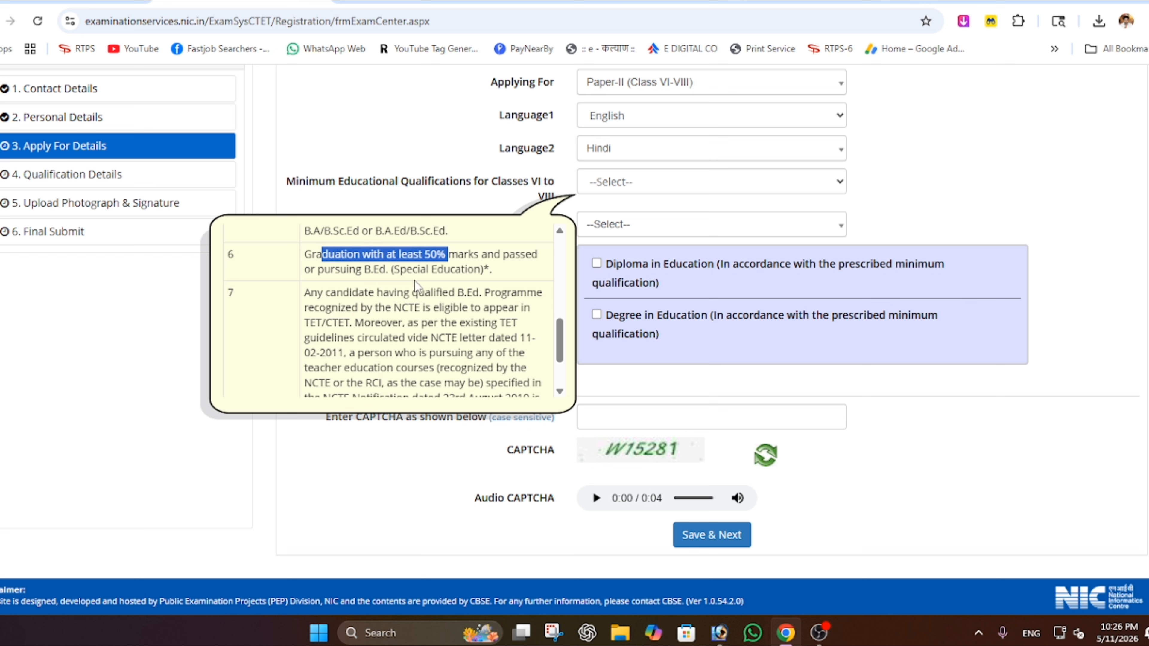
left_click(388, 271)
left_click_drag(242, 256, 227, 254)
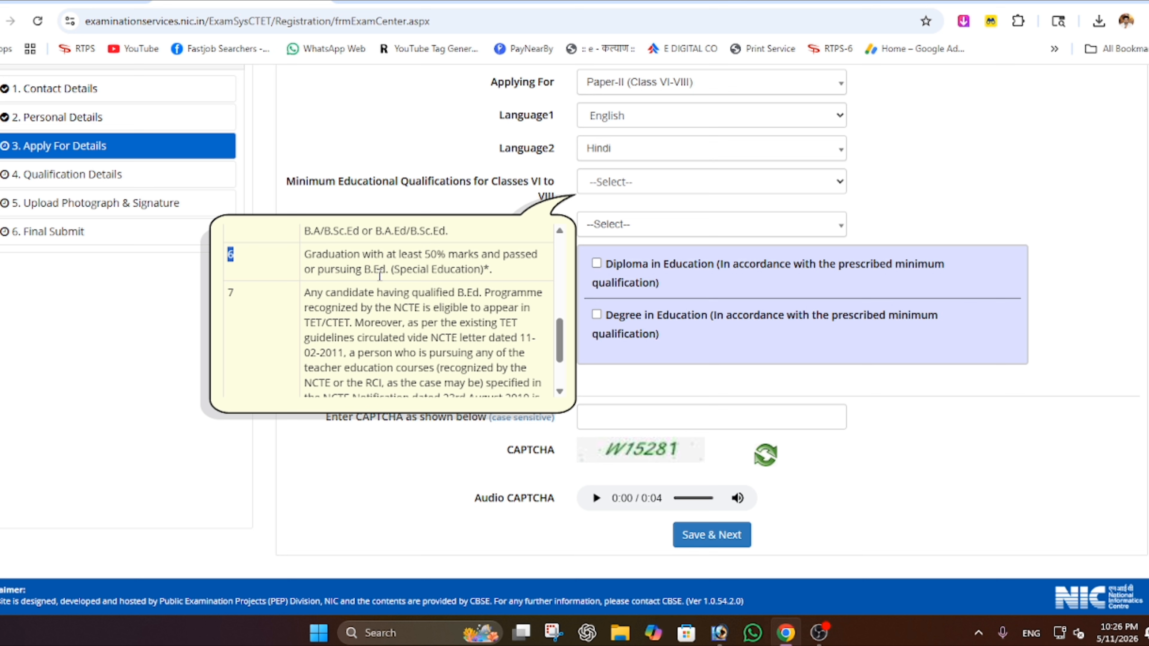
scroll(360, 311, "down", 2)
scroll(360, 312, "up", 2)
scroll(360, 311, "down", 2)
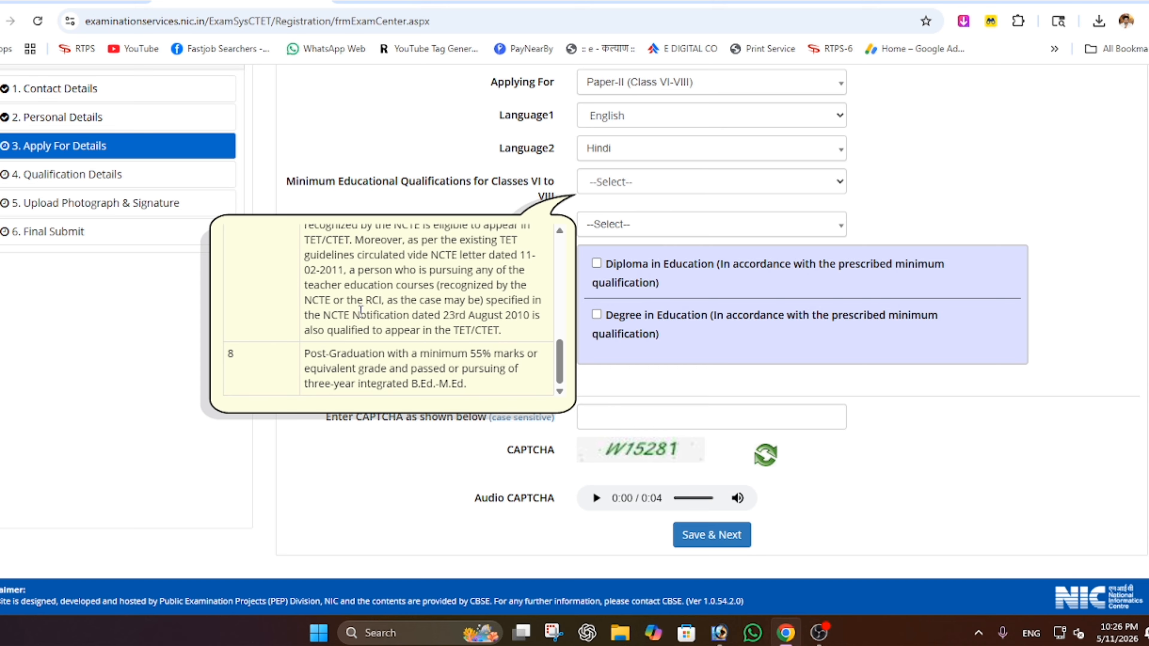
scroll(360, 312, "up", 10)
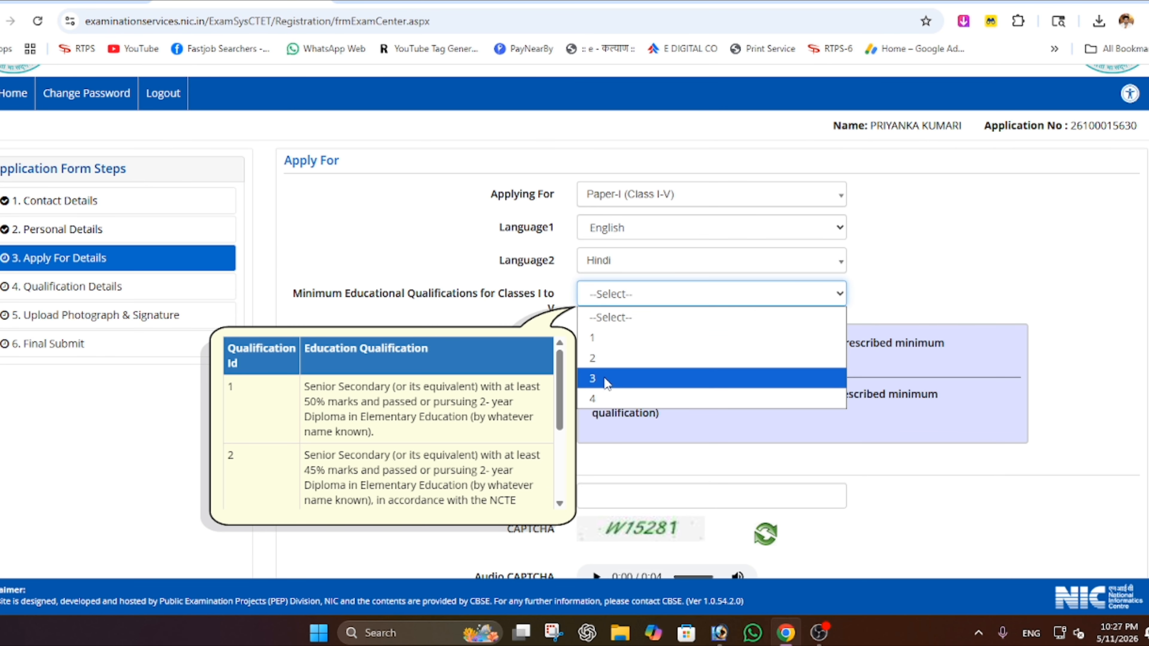
- Select qualification 1 with Diploma in Education, then go to the CAPTCHA field
left_click(672, 339)
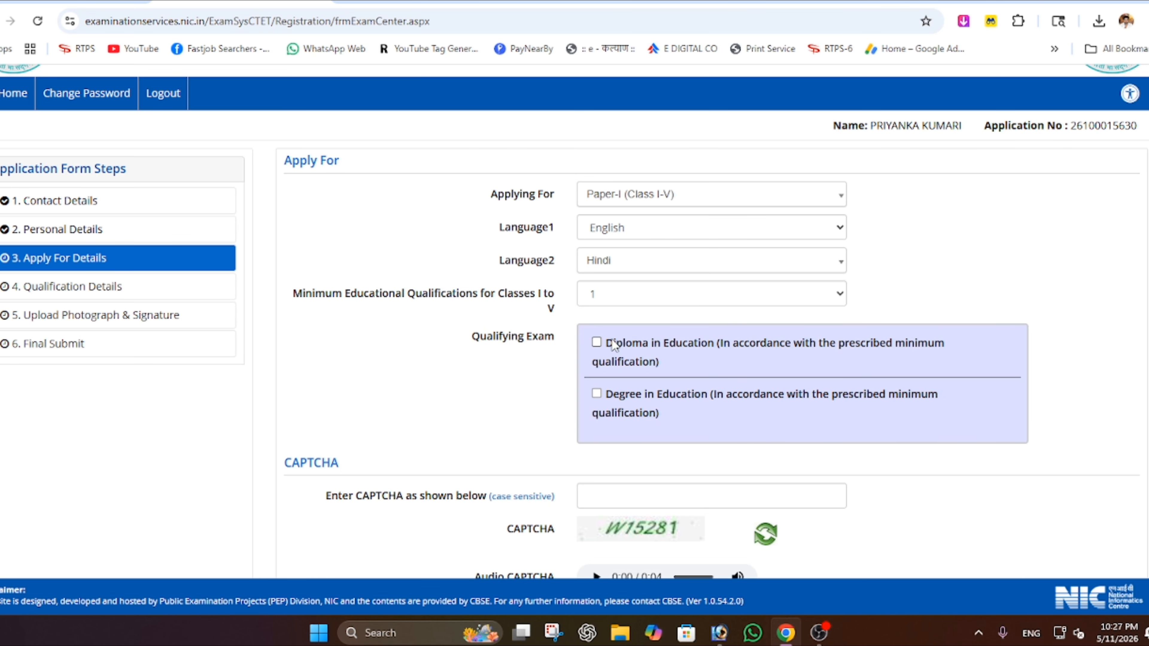
left_click(598, 345)
scroll(982, 264, "down", 1)
scroll(981, 272, "down", 3)
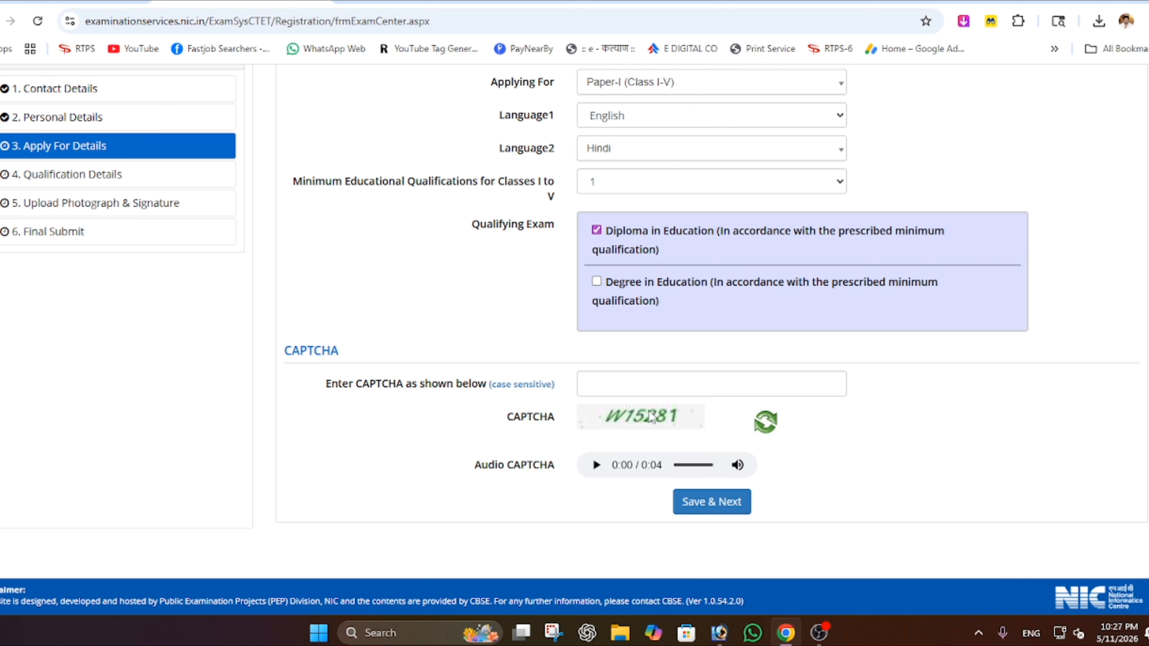
left_click(645, 384)
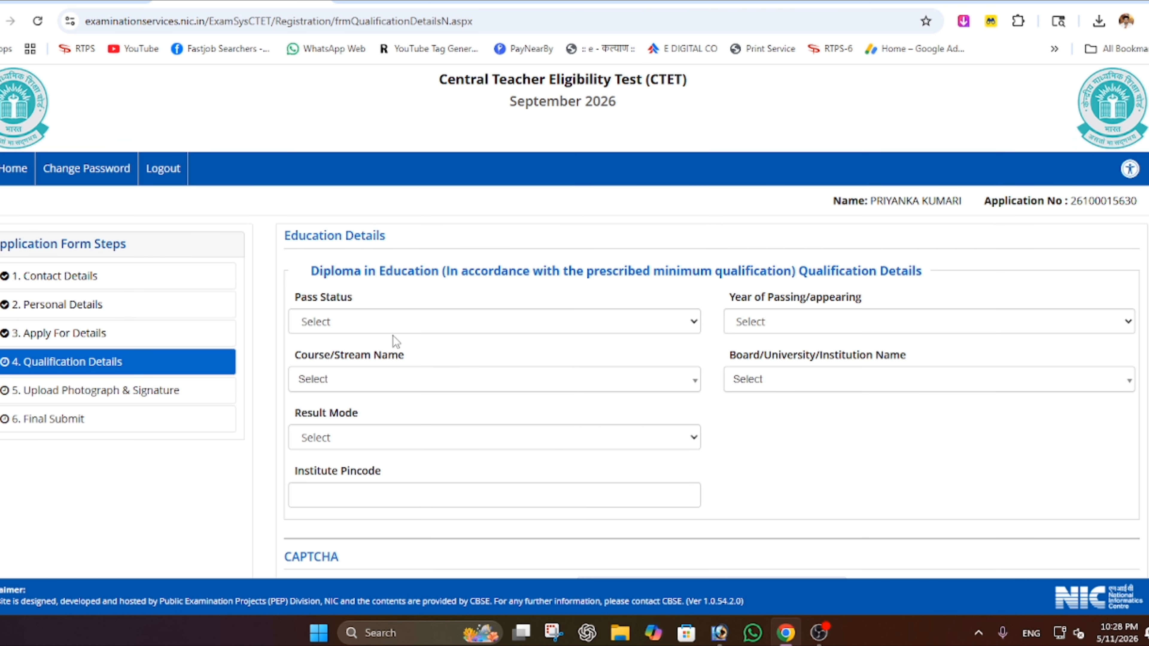
- Set the Diploma in Education's Pass Status to Passed
left_click_drag(284, 237, 394, 239)
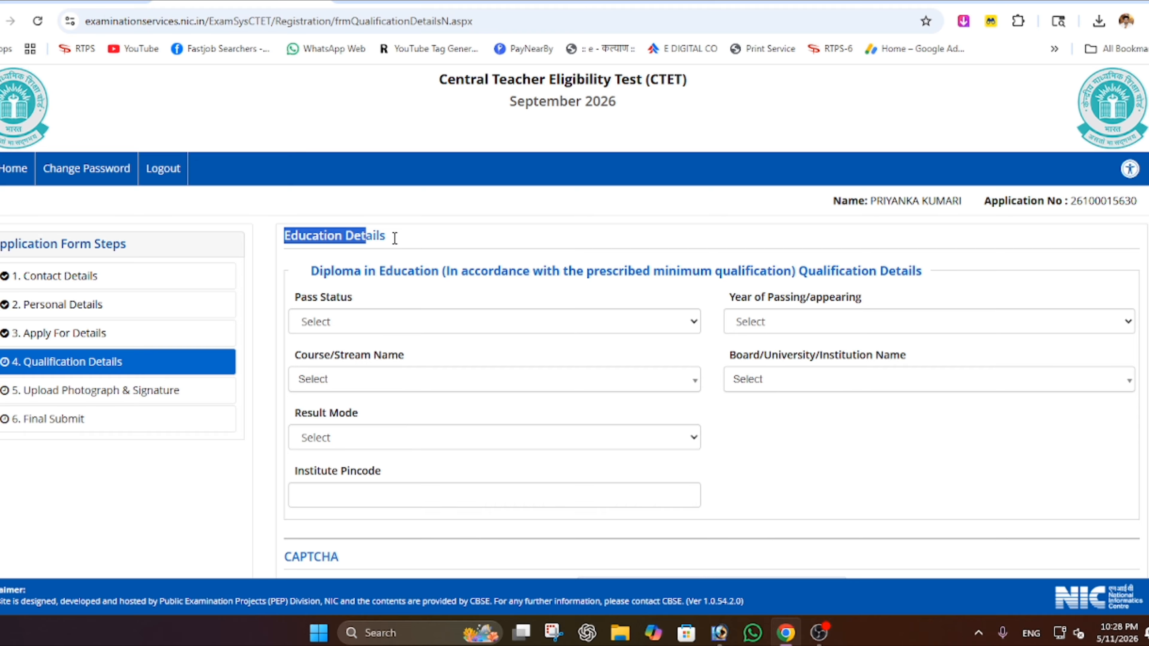
scroll(493, 293, "down", 2)
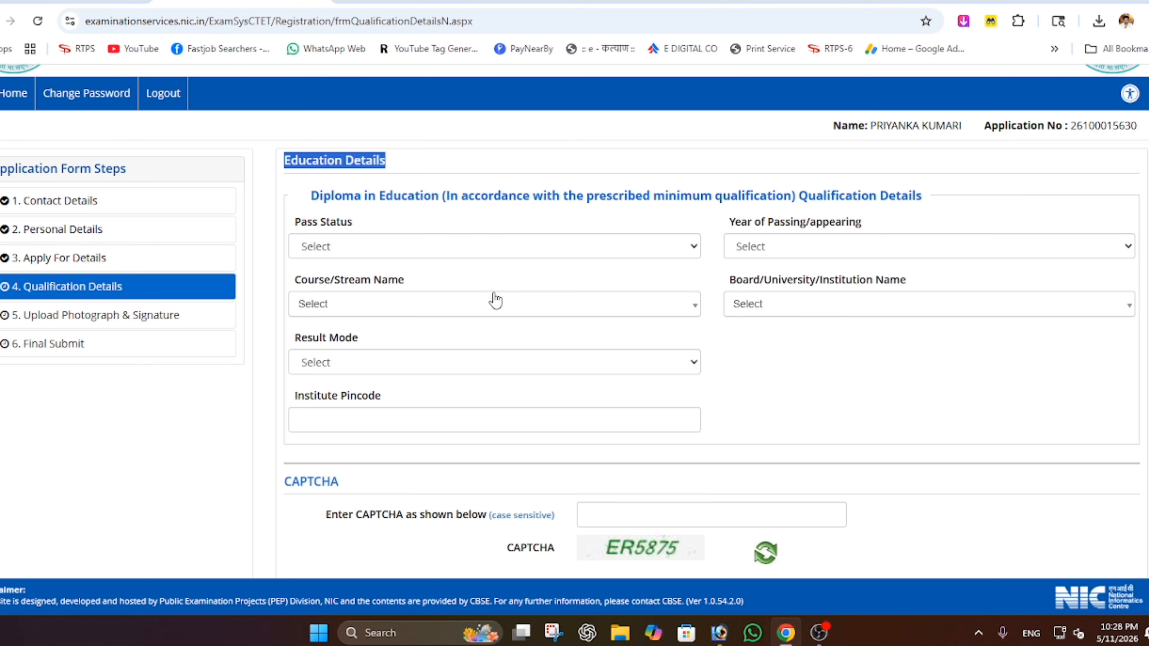
left_click_drag(309, 195, 437, 195)
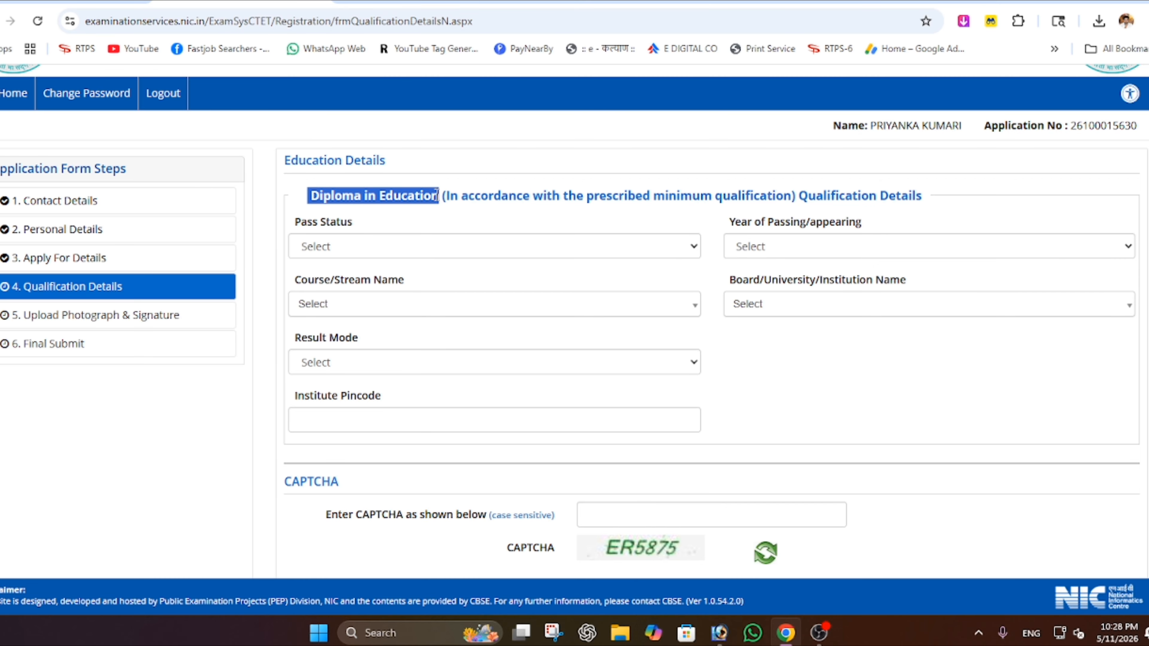
left_click_drag(322, 194, 398, 221)
left_click_drag(296, 221, 358, 221)
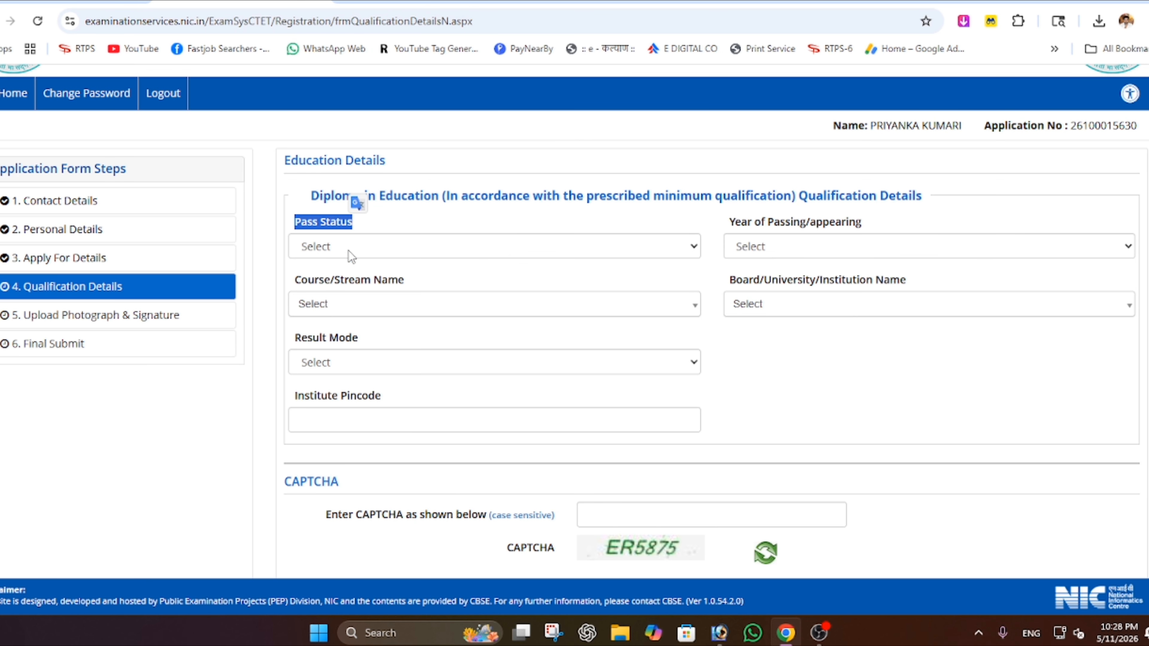
left_click(356, 246)
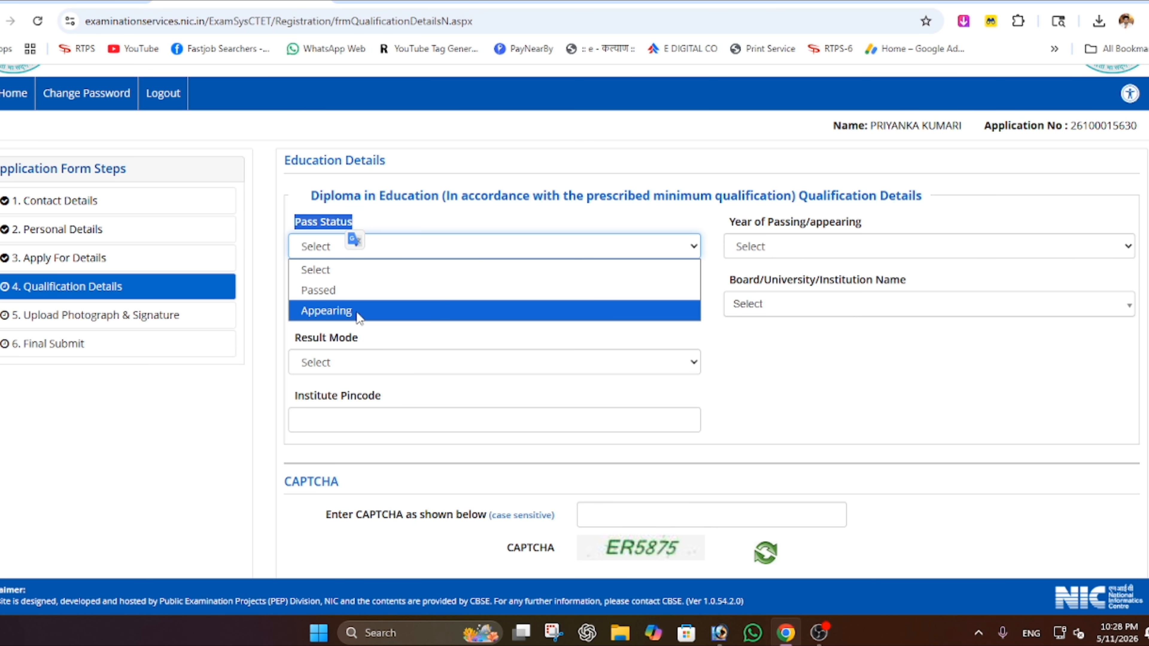
left_click(323, 292)
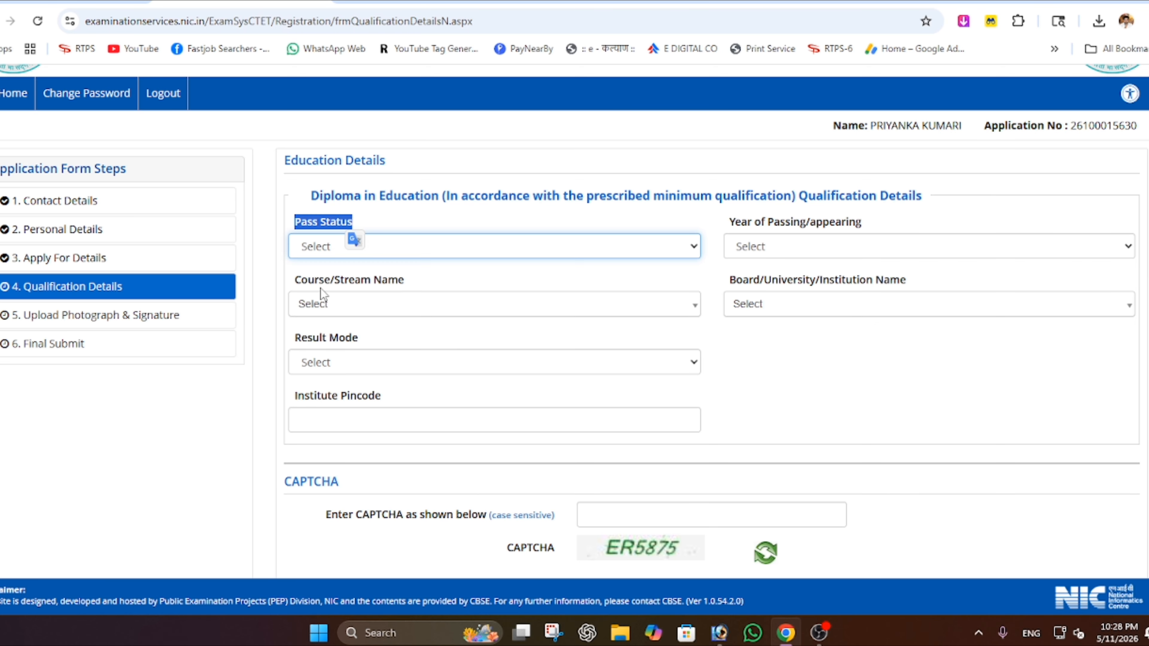
- Set Year of Passing to 2024 and Course/Stream to Education/Elementry Education etc
left_click(768, 240)
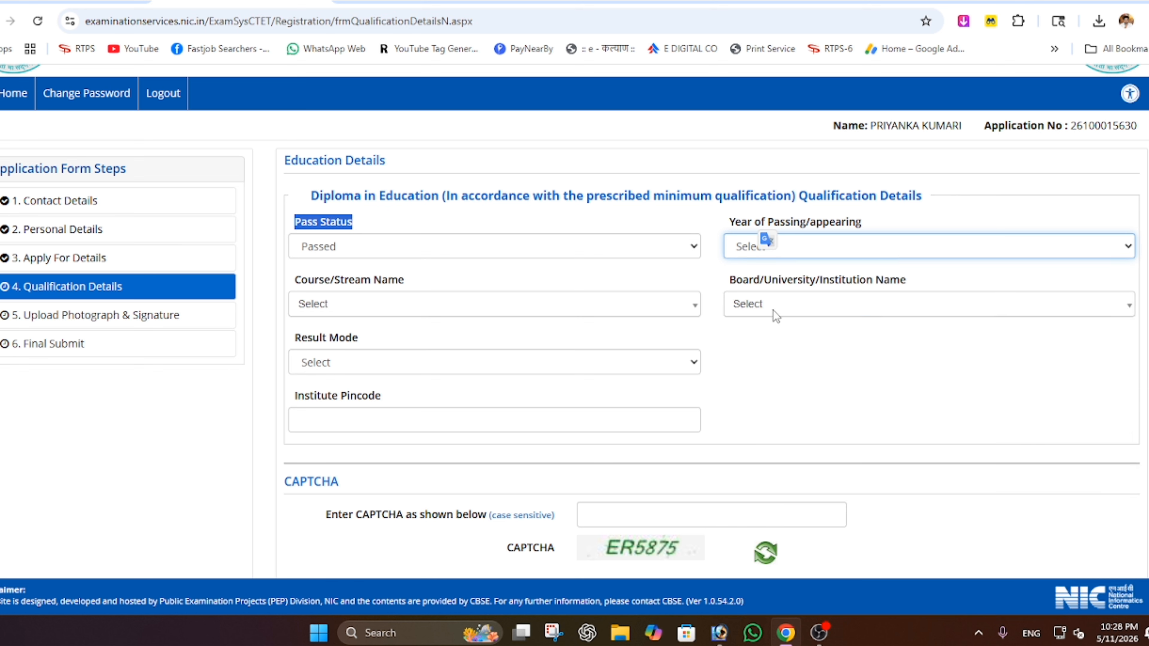
left_click(793, 256)
left_click(752, 351)
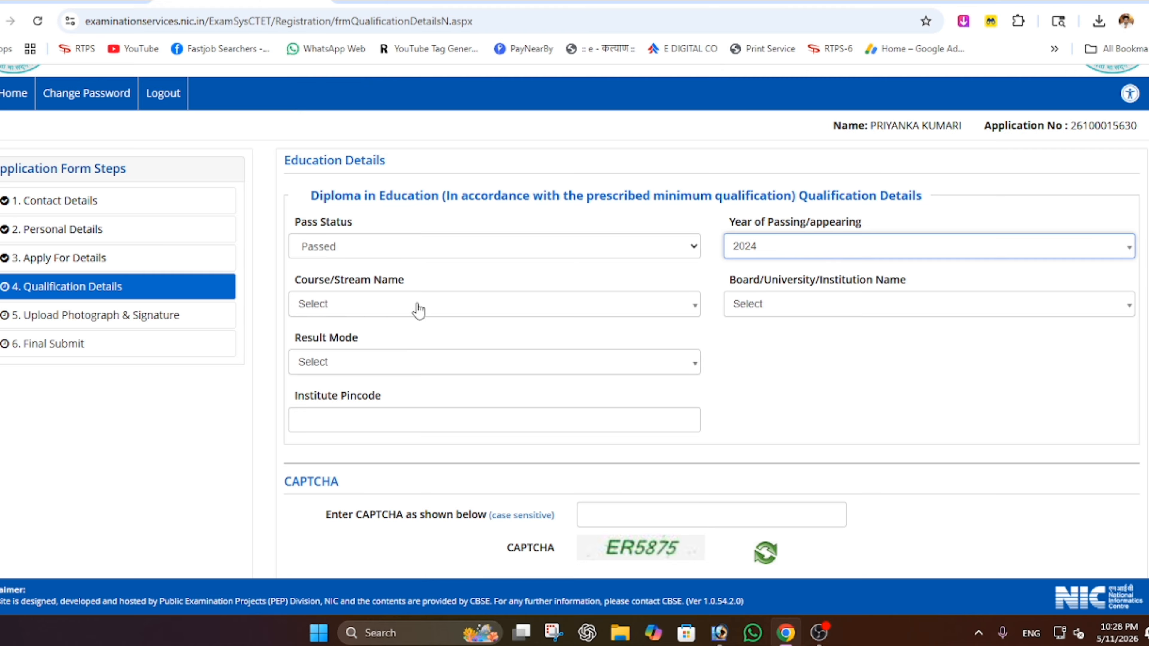
left_click(334, 311)
left_click(358, 306)
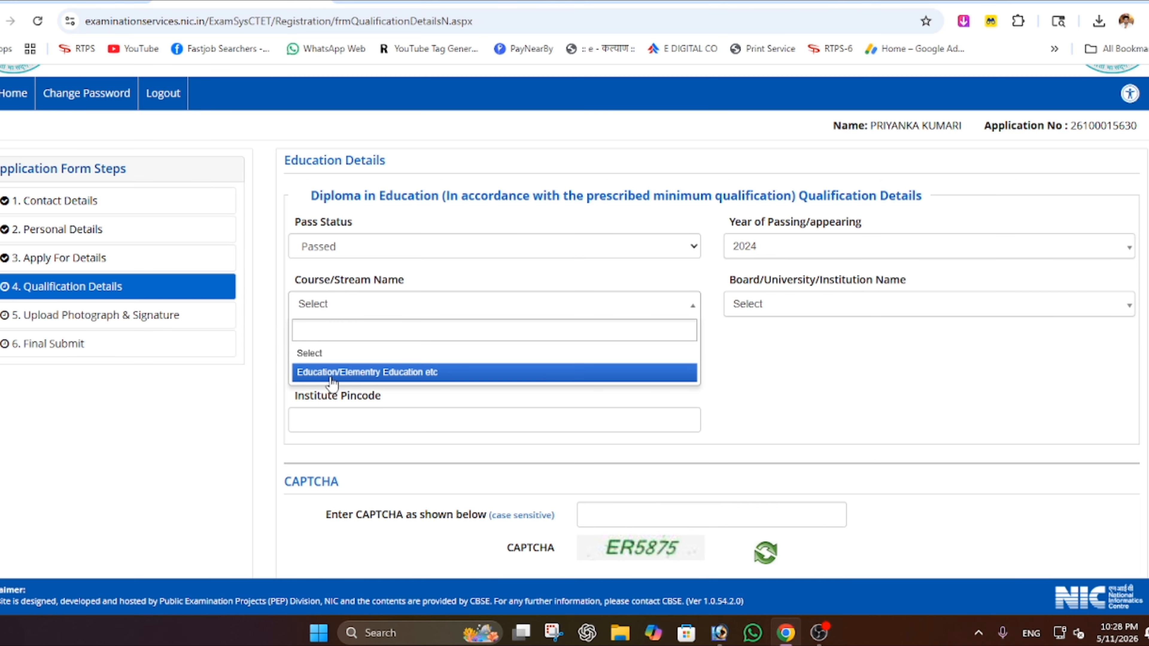
left_click(410, 373)
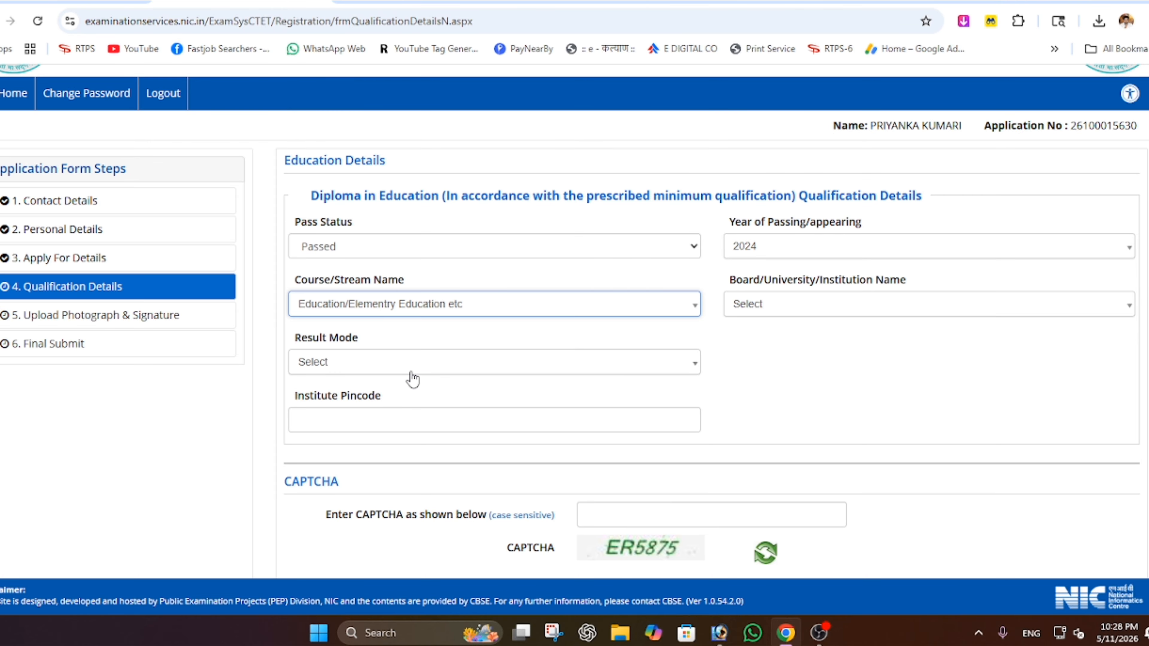
- Select OTHERS as the board, revealing the Board/University (In Case Other) field
left_click(781, 301)
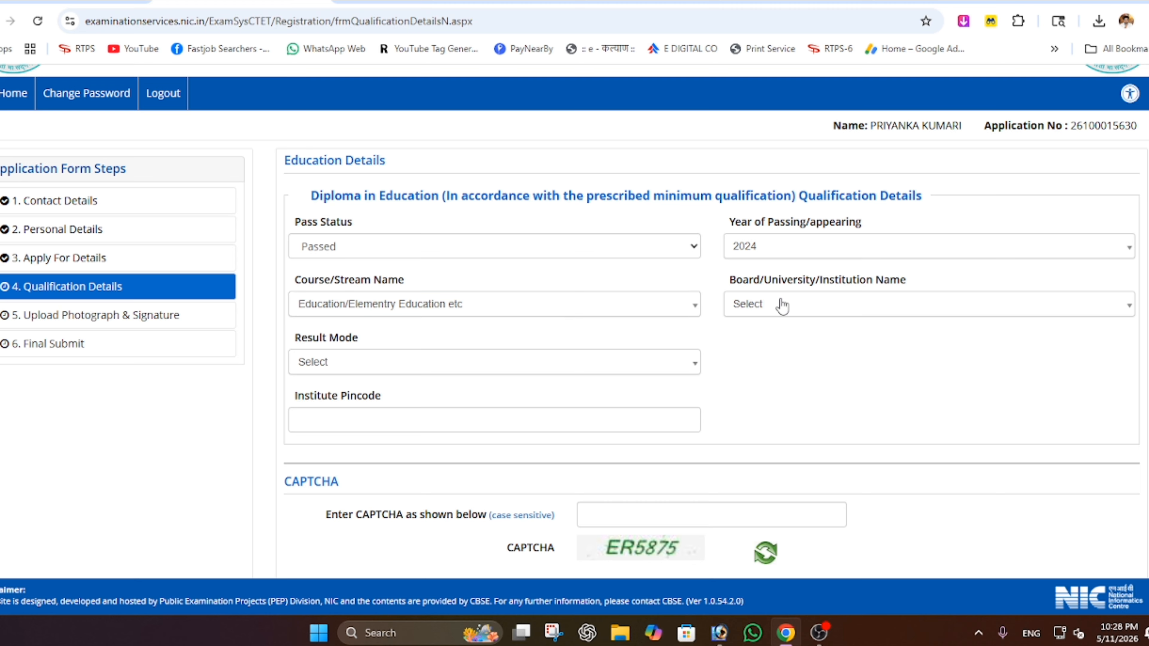
left_click(782, 307)
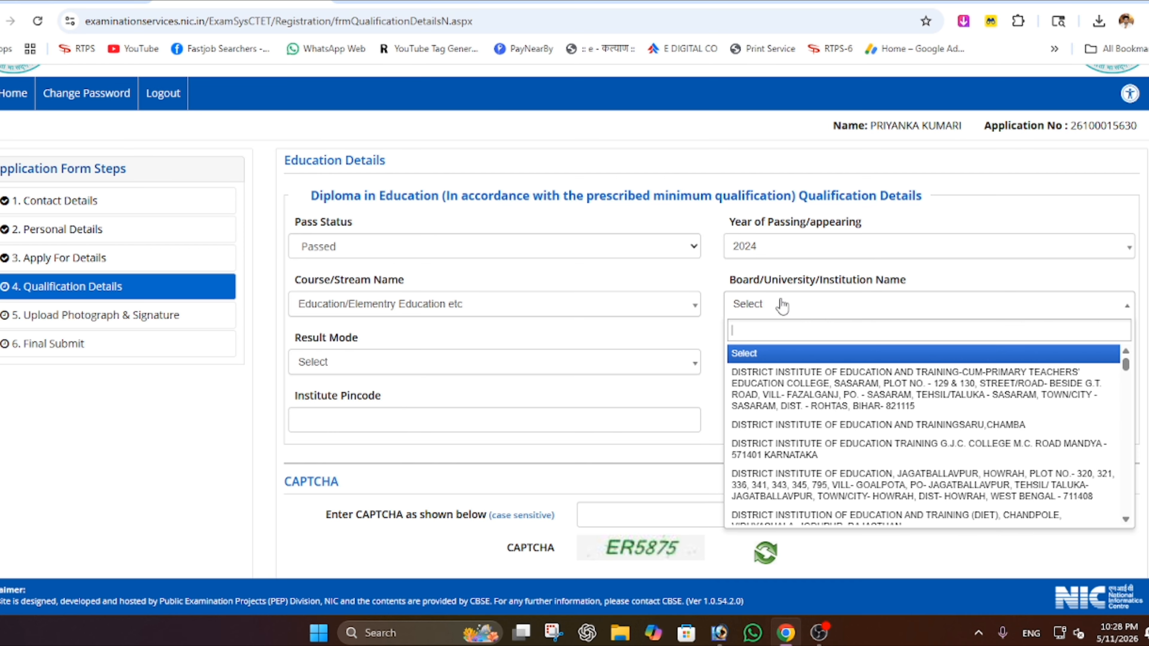
scroll(792, 395, "down", 5)
scroll(795, 396, "down", 10)
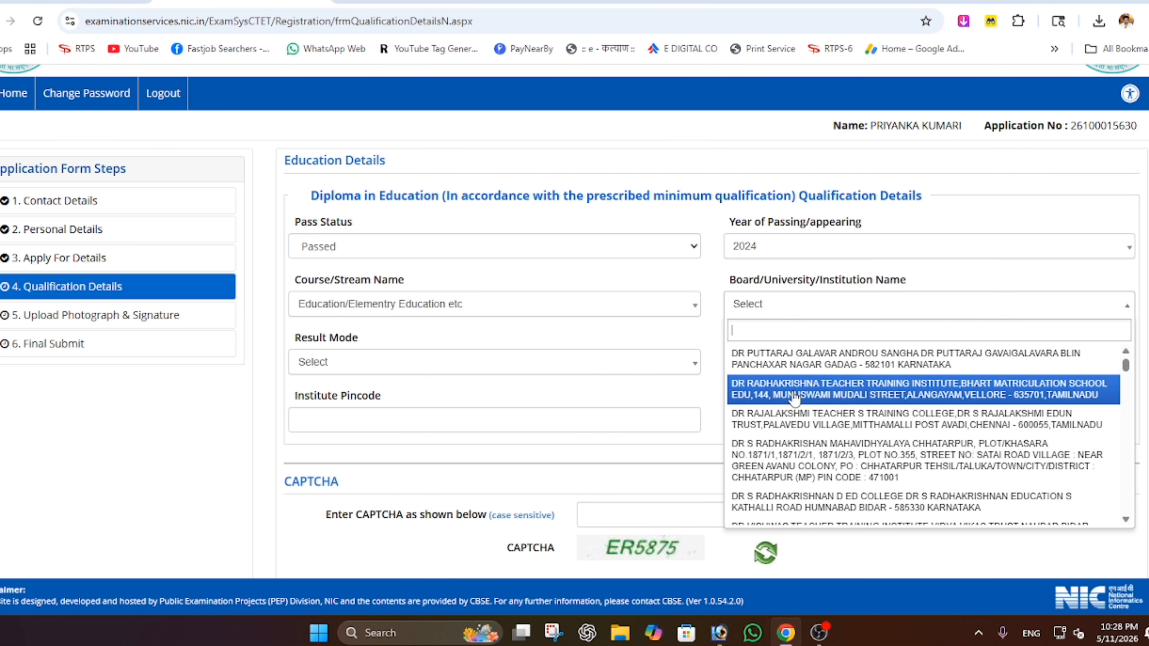
scroll(788, 393, "down", 15)
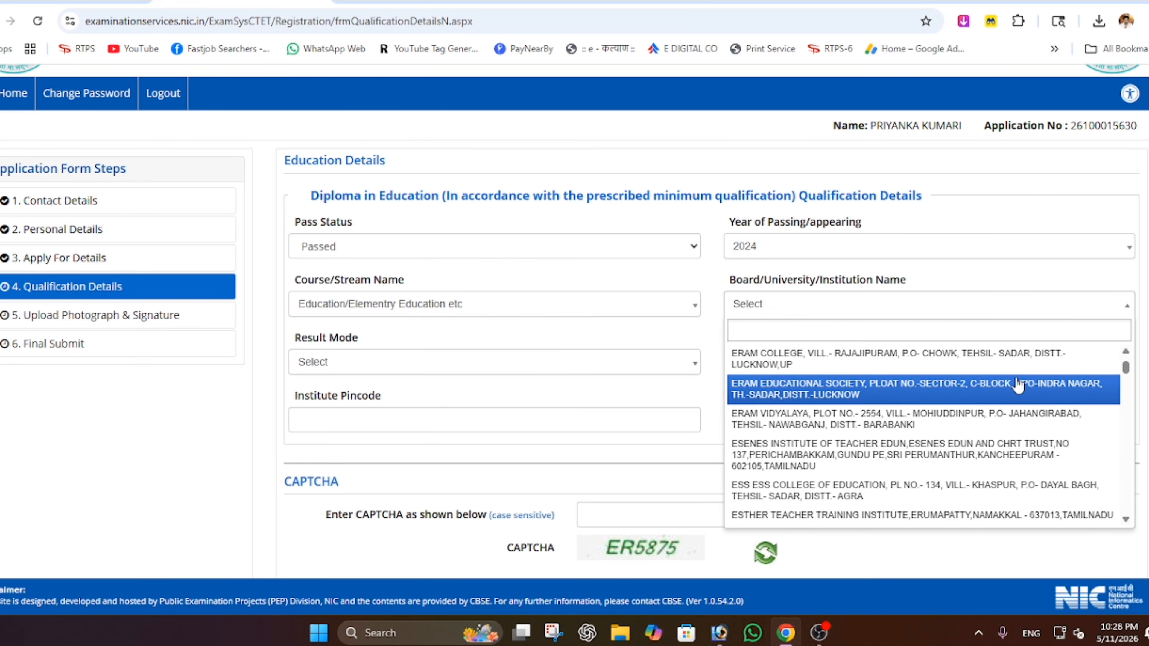
left_click_drag(1125, 367, 1135, 521)
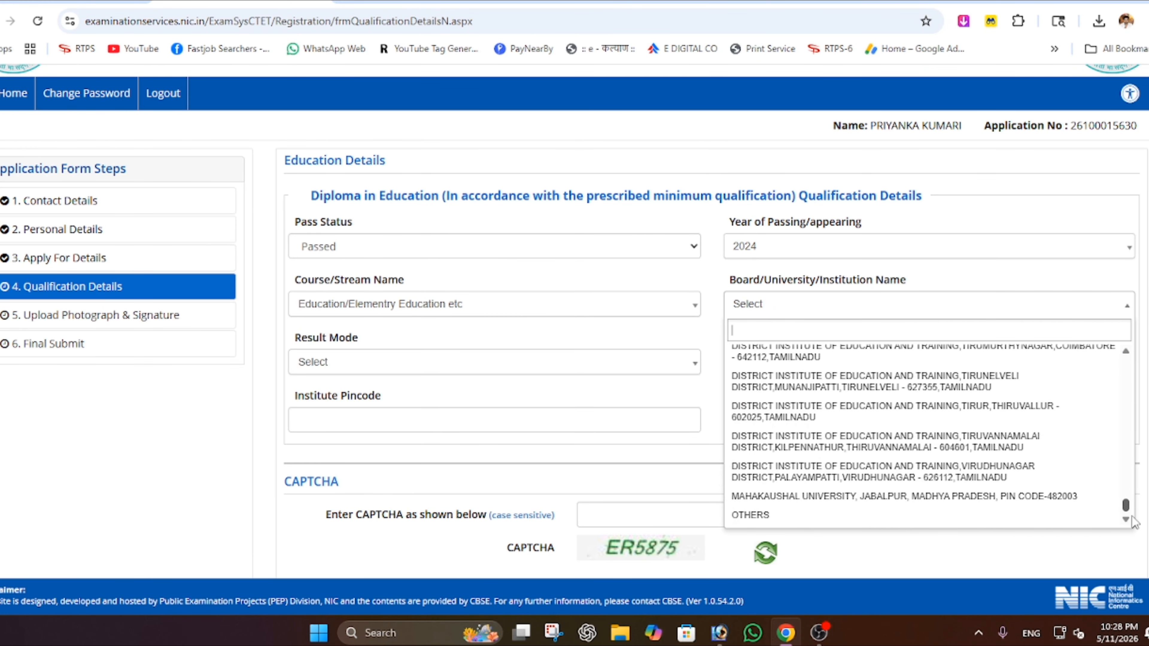
left_click(780, 516)
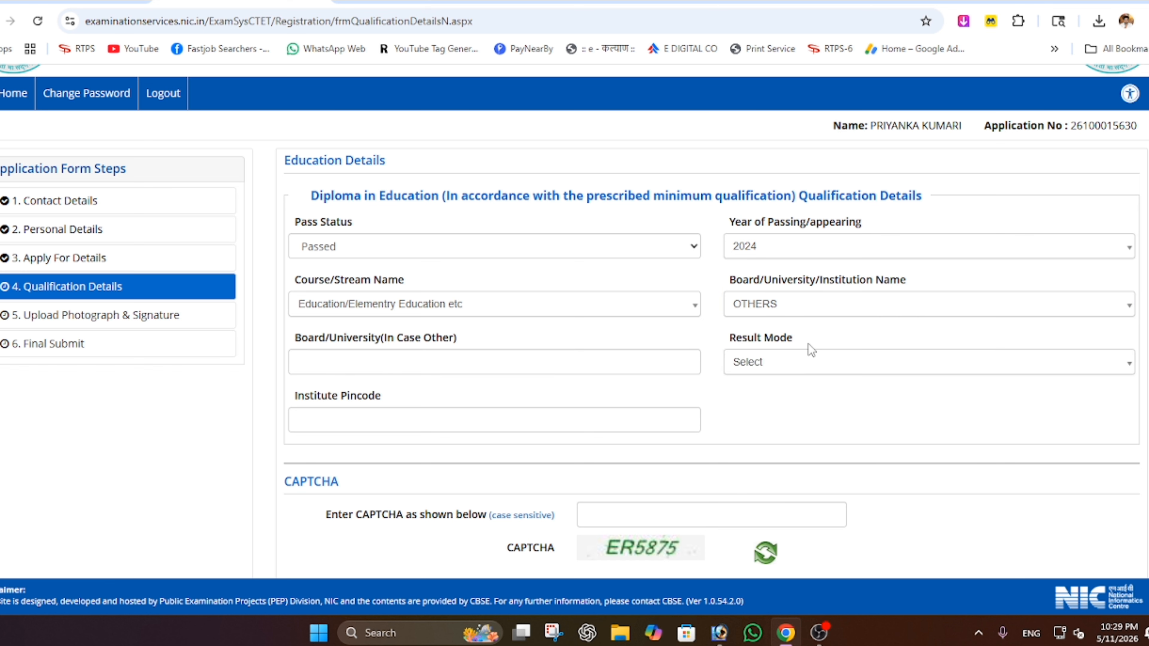
left_click_drag(295, 338, 481, 340)
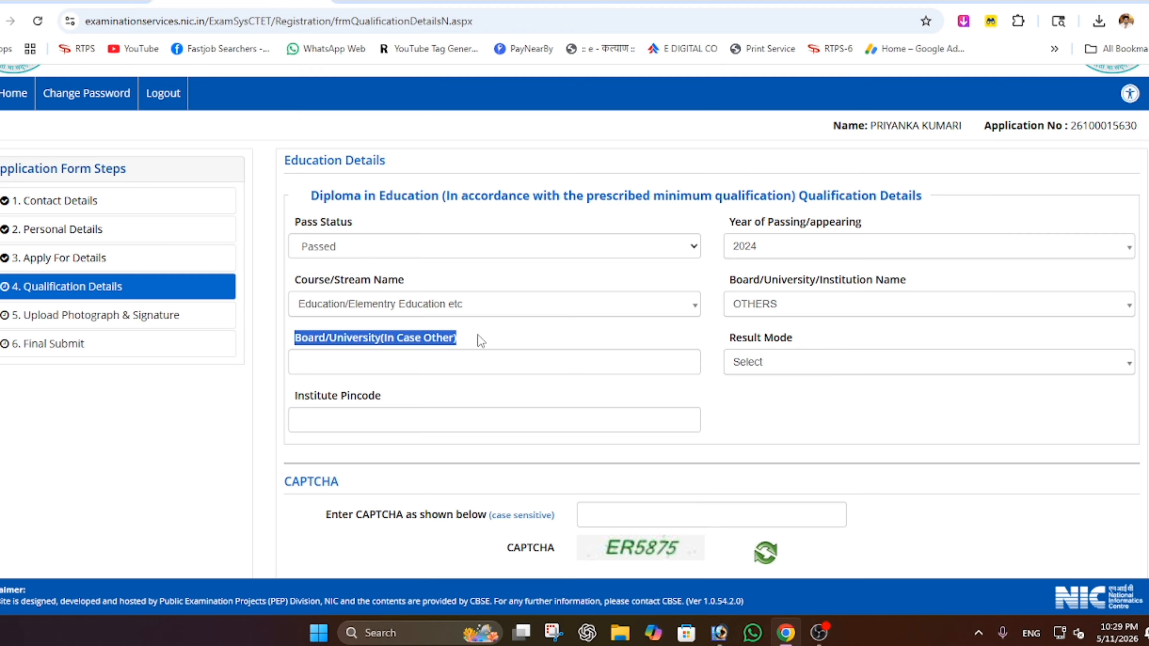
left_click(342, 368)
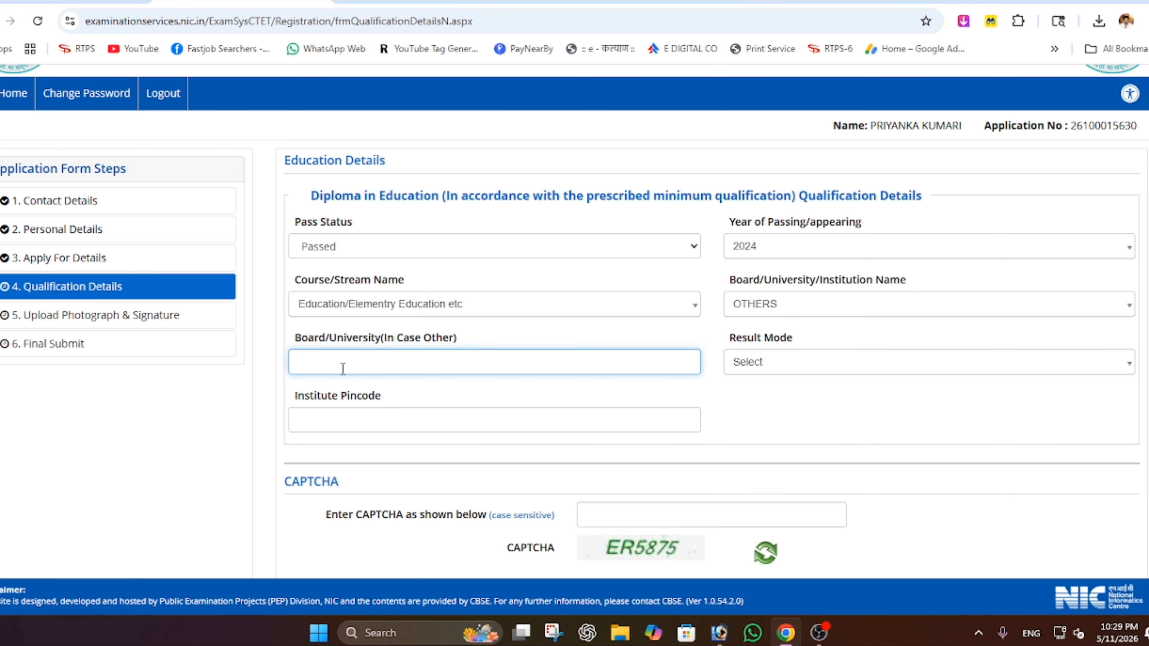
- Change the institution to the District Institute of Education and Training, Sasaram
left_click(753, 304)
scroll(812, 387, "down", 5)
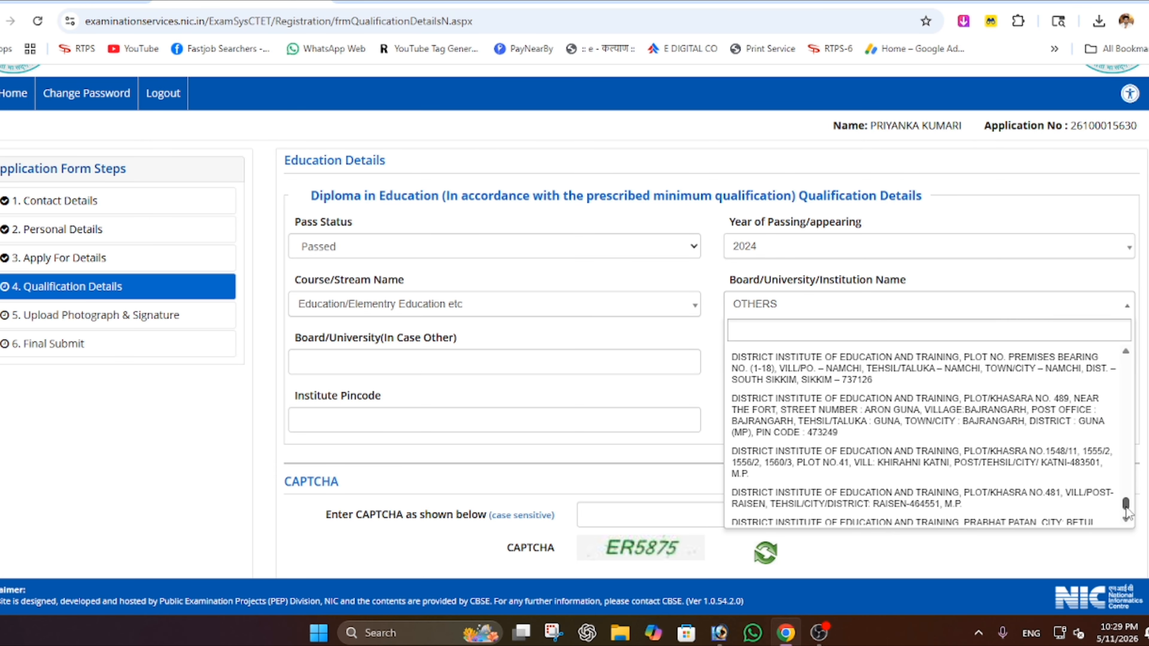
left_click_drag(1126, 504, 1126, 362)
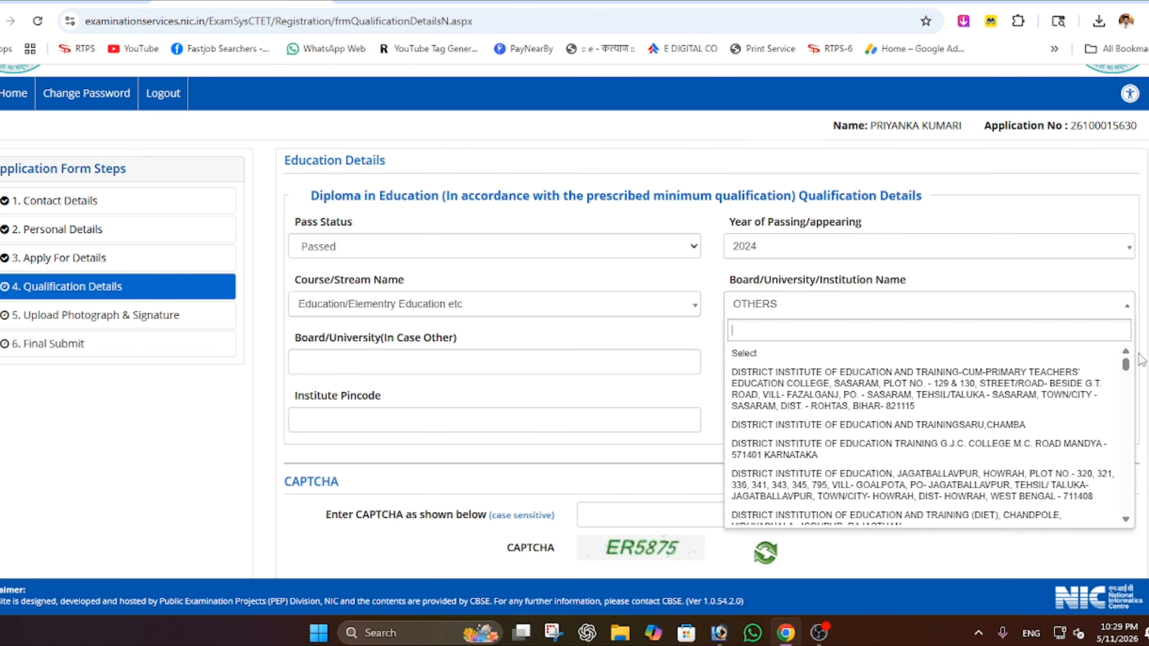
left_click(946, 384)
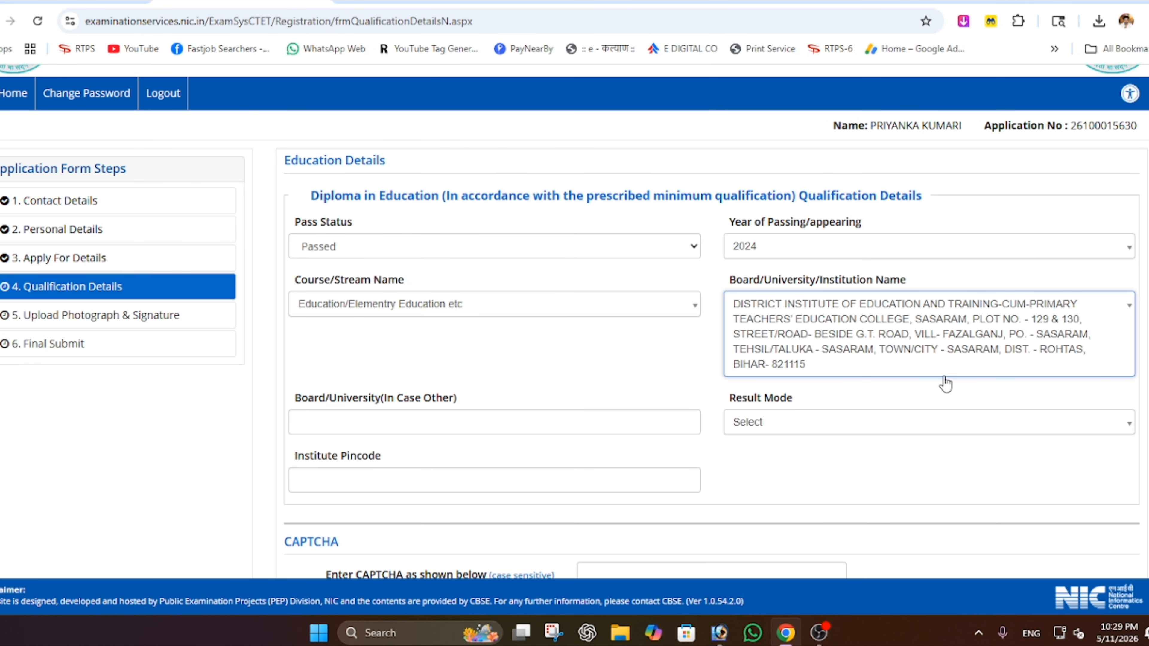
left_click(738, 376)
left_click(717, 338)
scroll(717, 338, "down", 3)
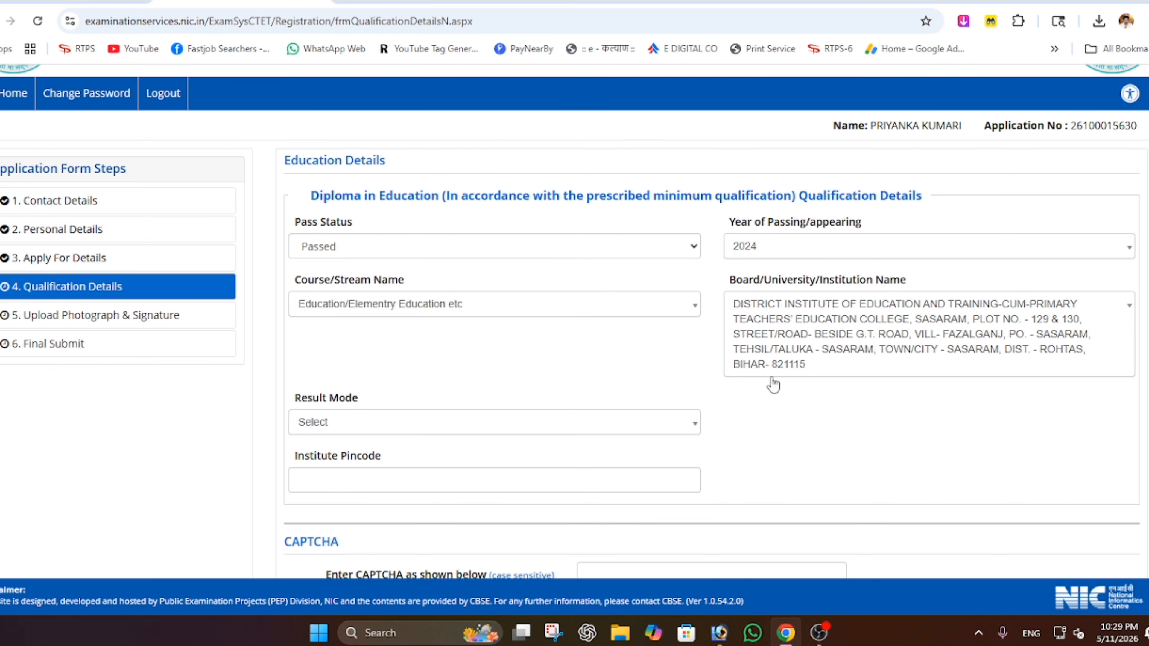
scroll(774, 384, "down", 2)
- Set Result Mode to Percentage
left_click(374, 357)
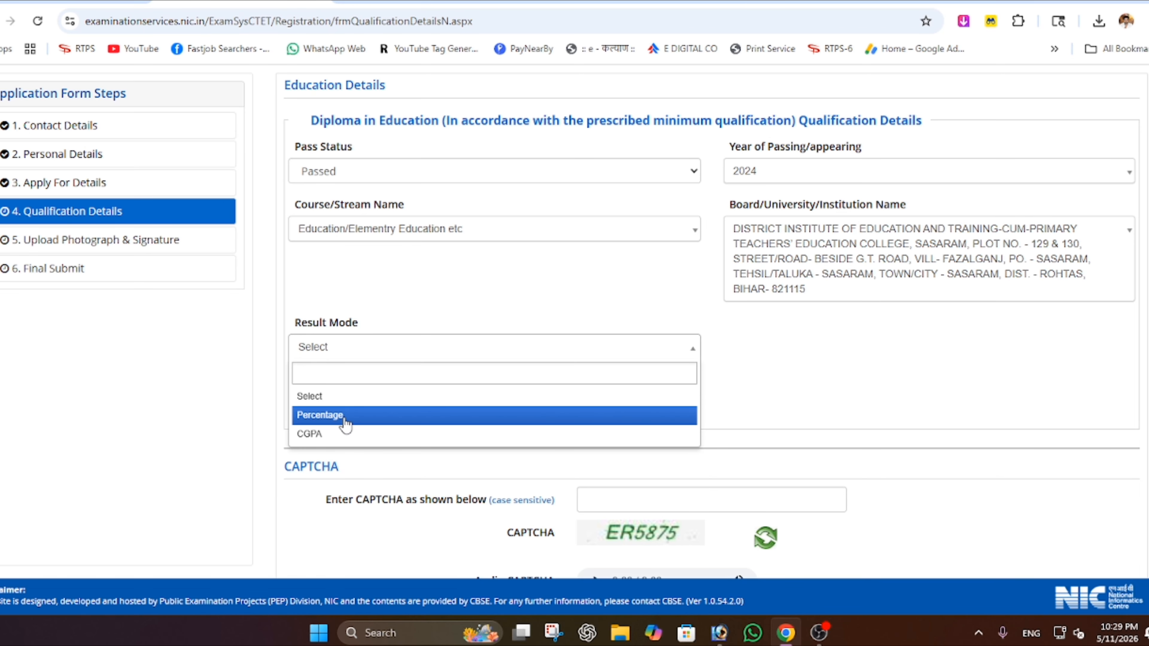
left_click(363, 416)
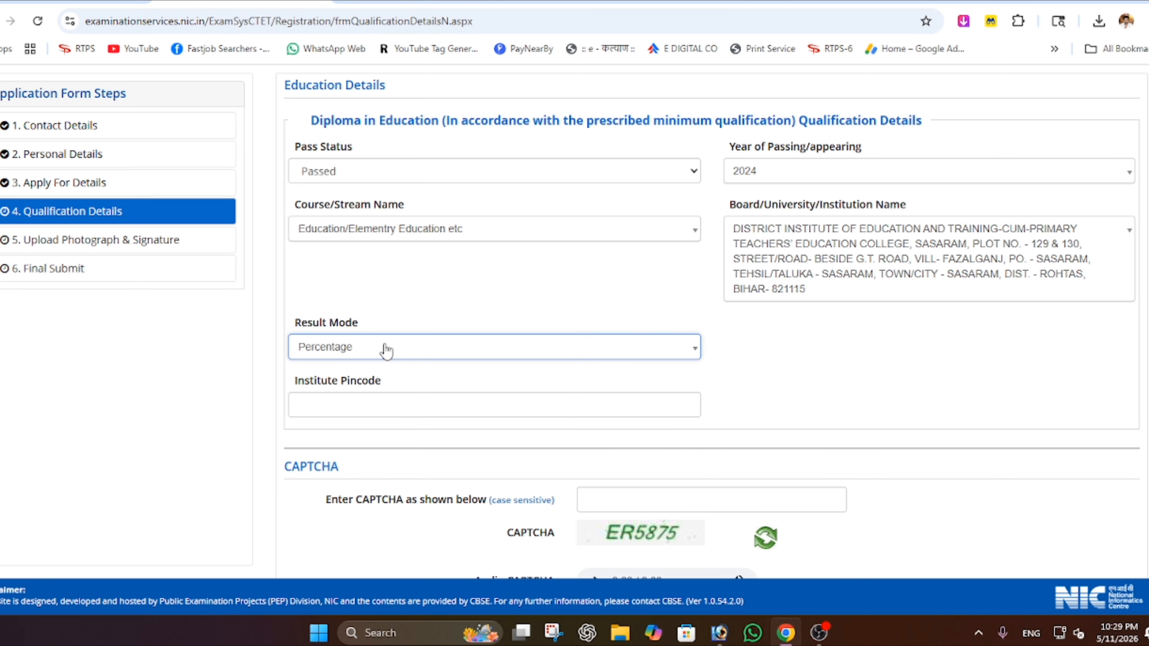
left_click(890, 363)
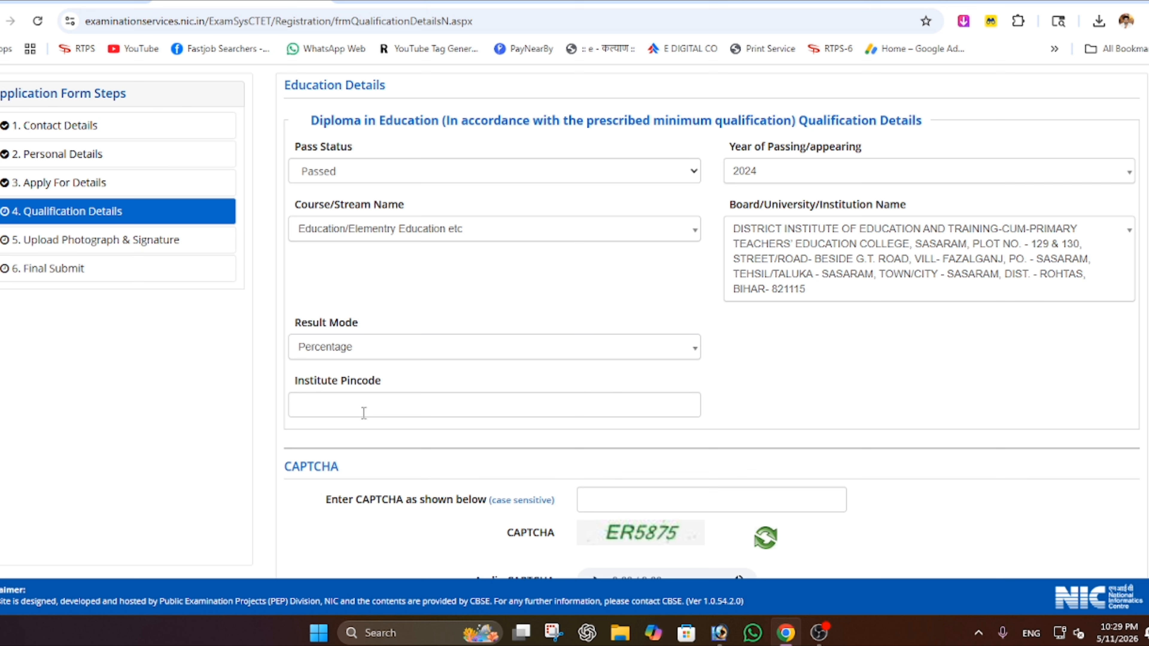
left_click(376, 408)
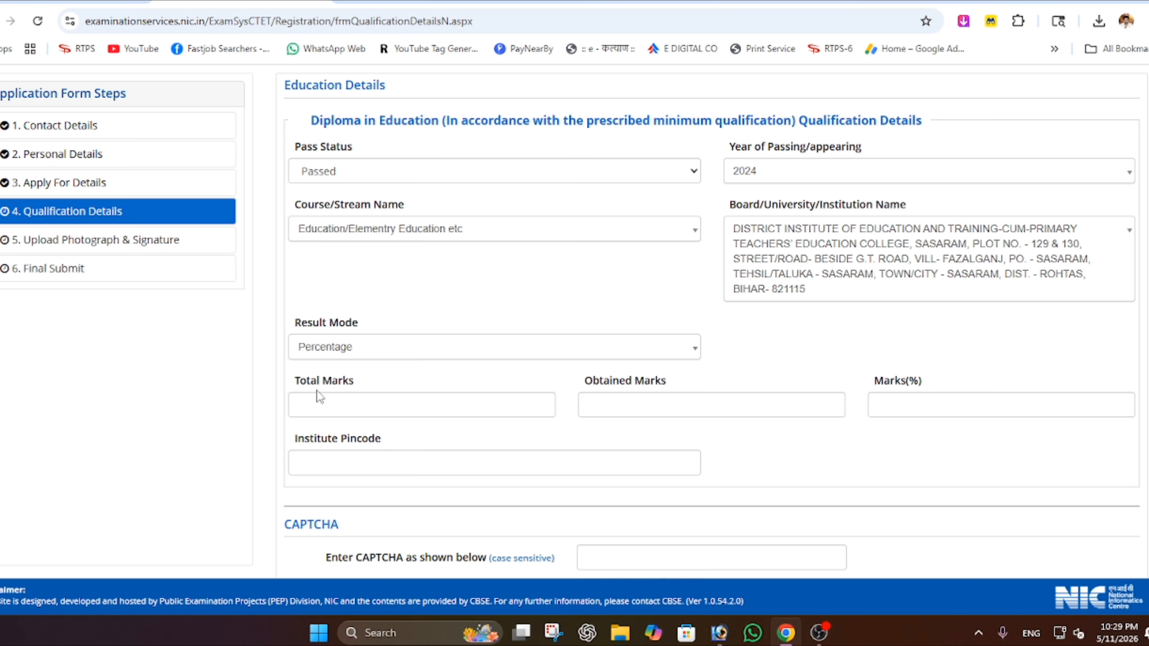
- Review the marks and pincode fields, then save the qualification details
left_click_drag(298, 382, 441, 392)
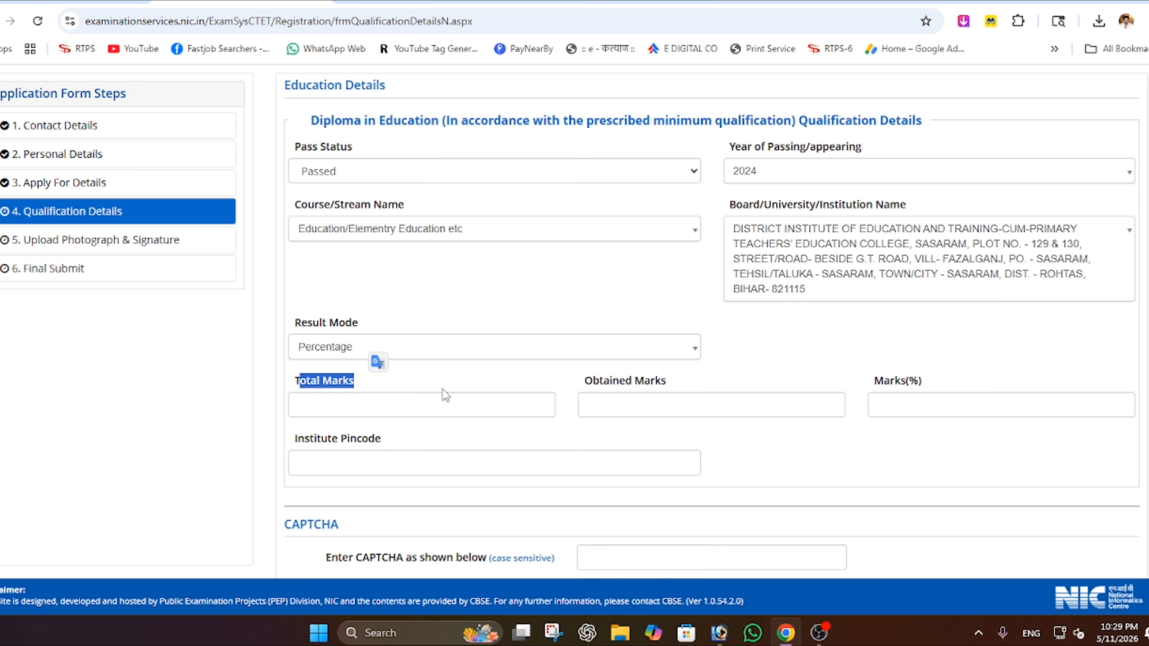
left_click_drag(575, 385, 673, 380)
left_click_drag(876, 383, 933, 380)
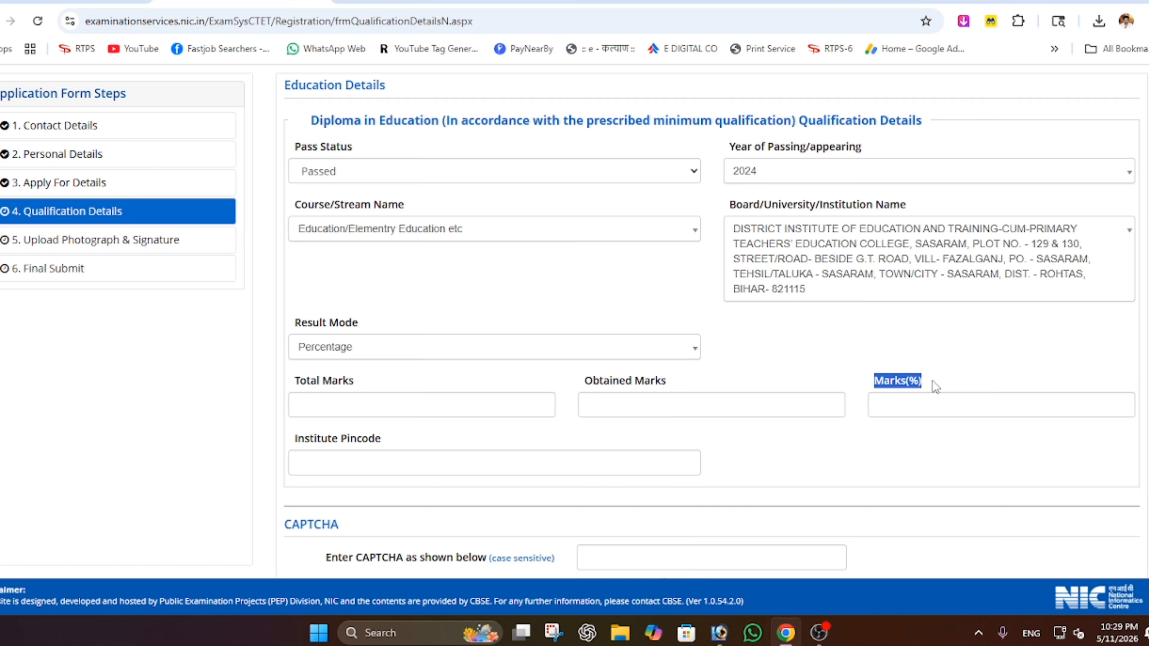
left_click(1013, 352)
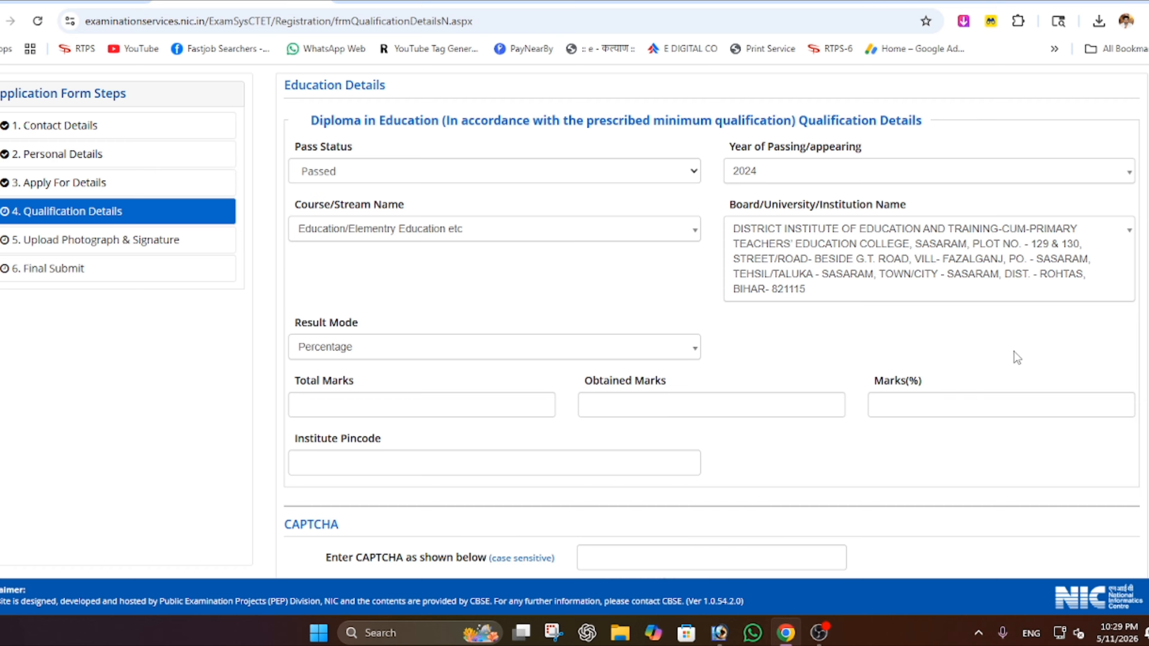
left_click_drag(298, 439, 384, 438)
scroll(383, 438, "down", 3)
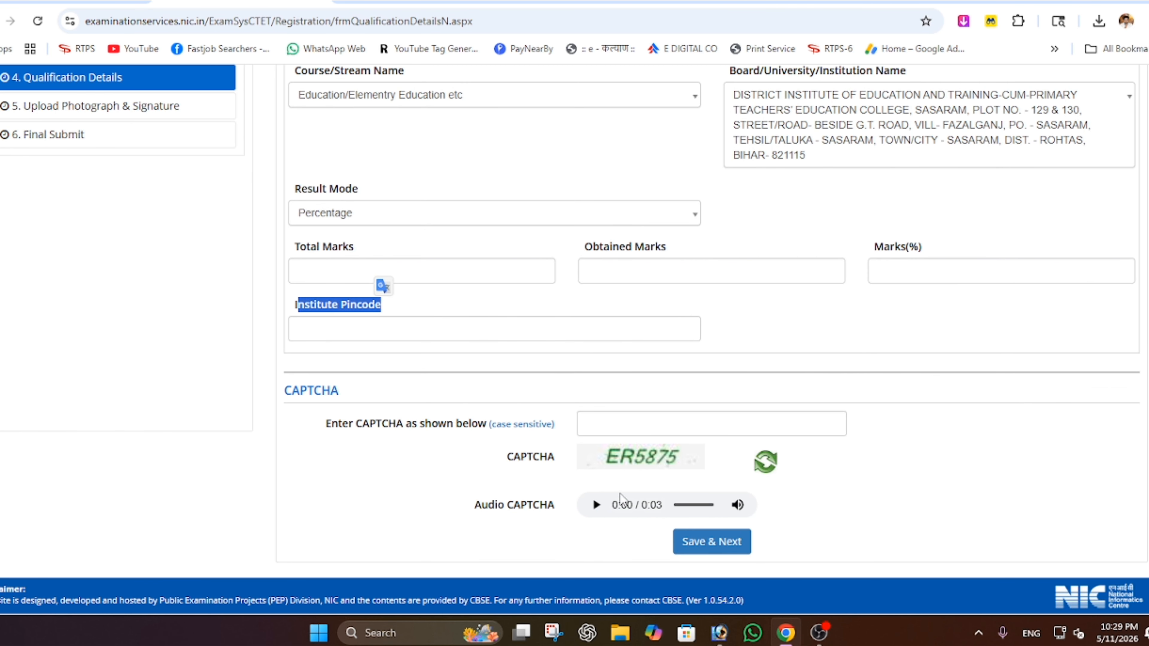
left_click(691, 540)
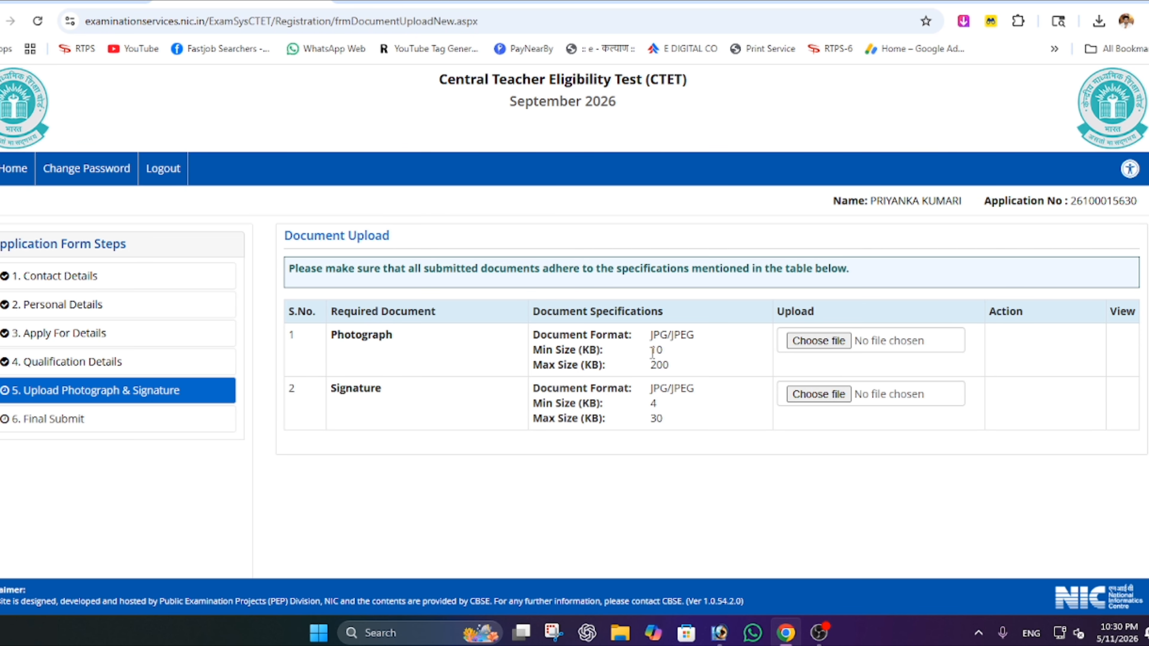
- Check the size limits: photograph max 200, signature min 4 and max 30
double_click(664, 367)
double_click(655, 408)
left_click(653, 416)
double_click(656, 417)
- Upload photo.jpg uncropped as the photograph and acknowledge the success message
left_click(814, 341)
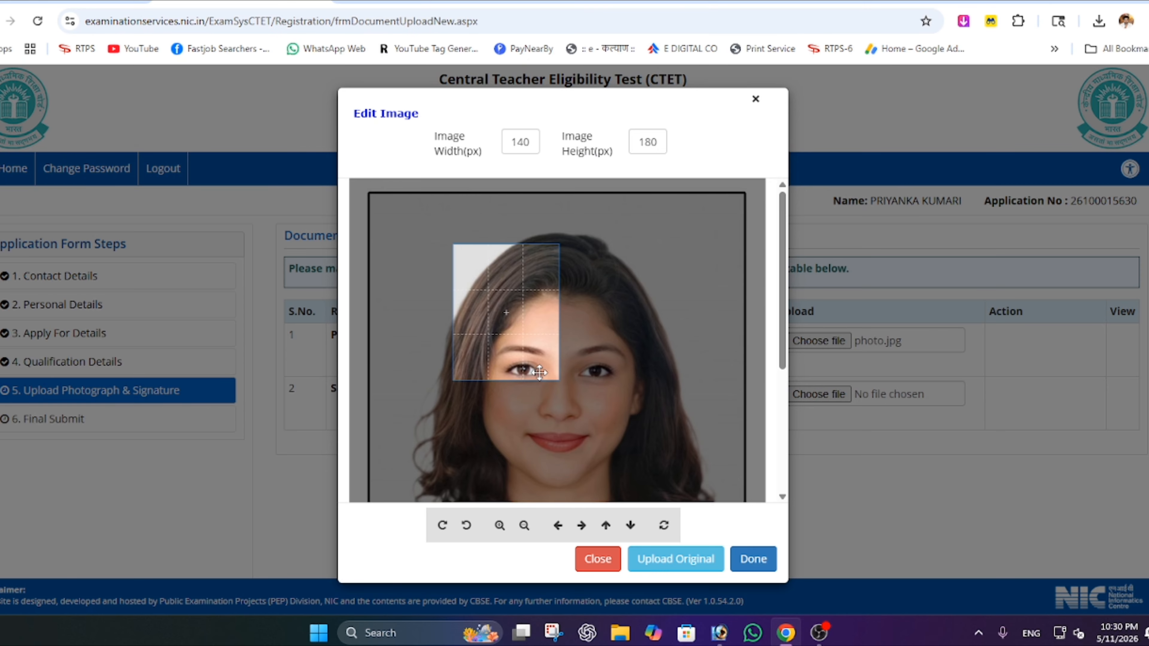
left_click(524, 525)
left_click(523, 525)
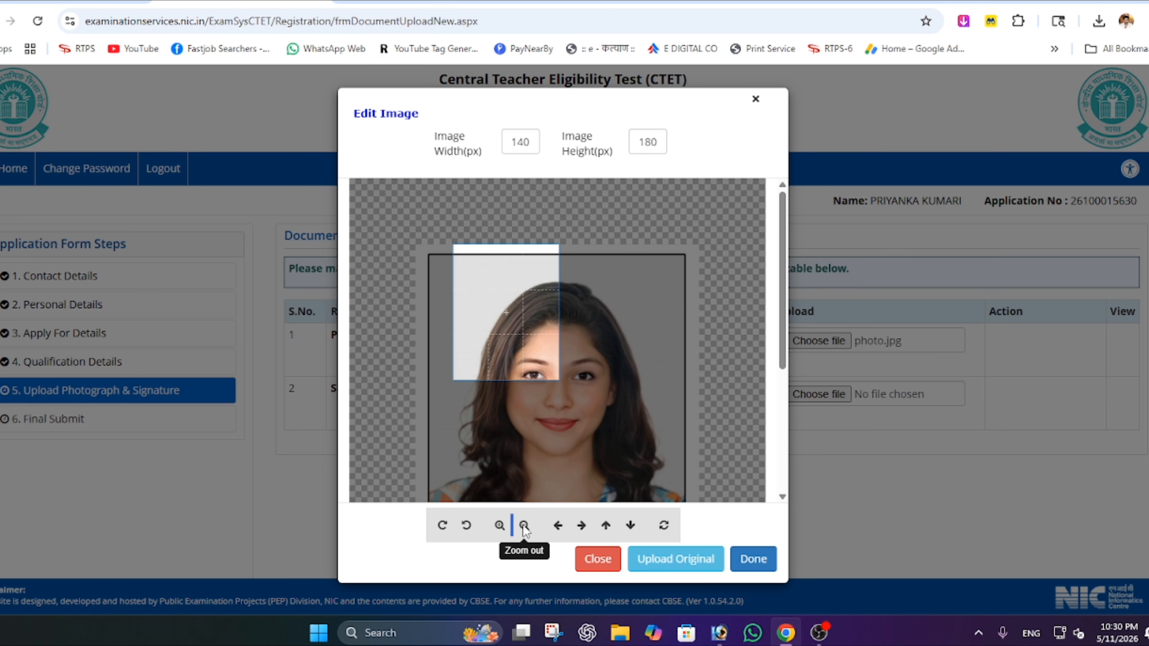
left_click(523, 526)
left_click(524, 526)
left_click(523, 526)
left_click(524, 525)
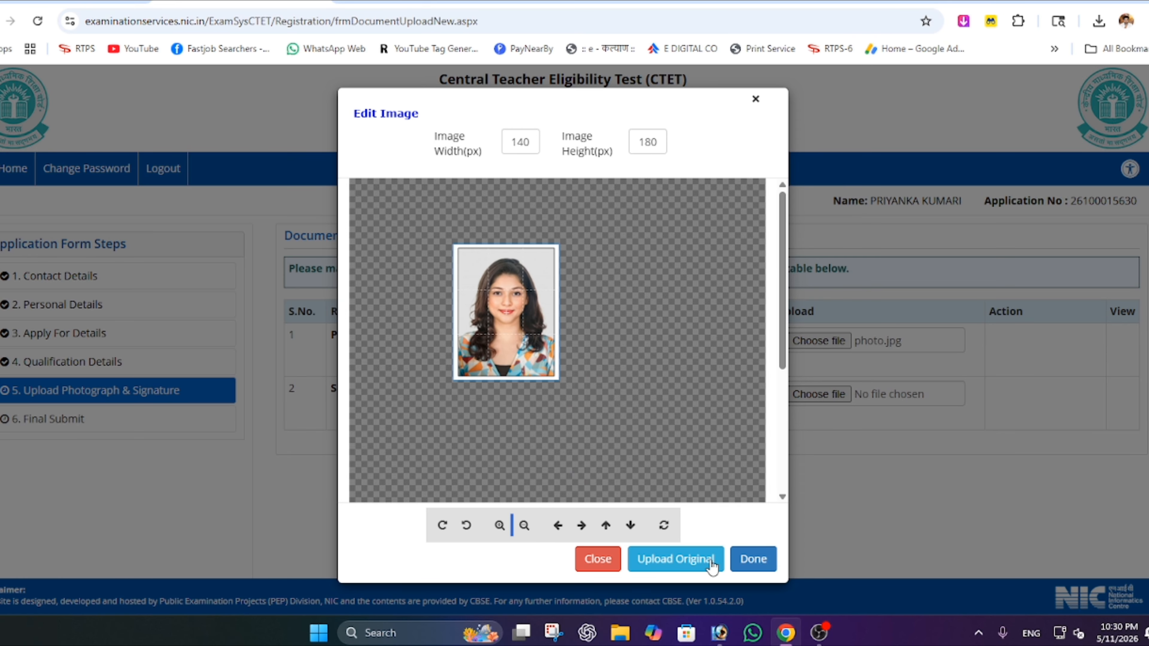
left_click(686, 564)
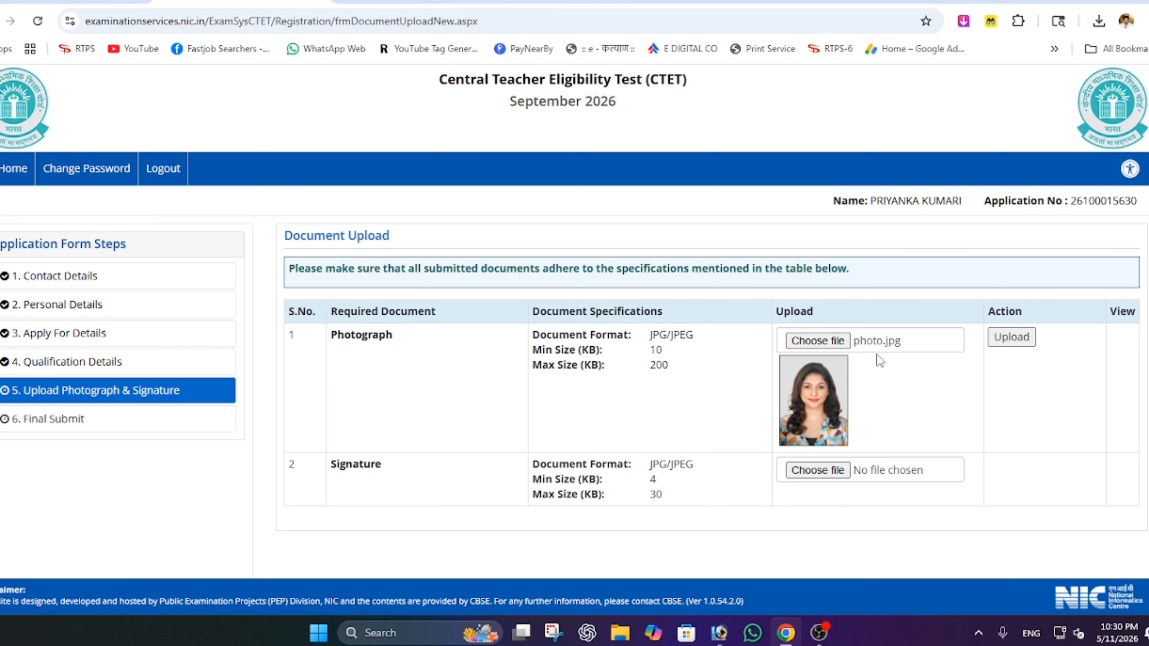
left_click(1027, 342)
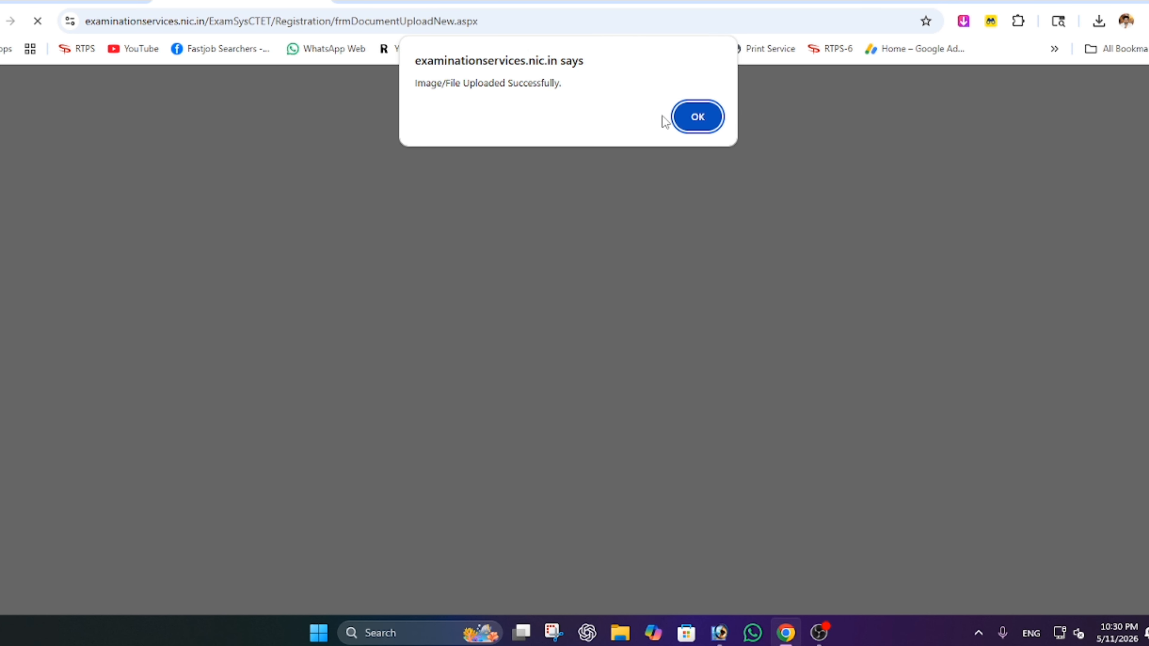
left_click(697, 116)
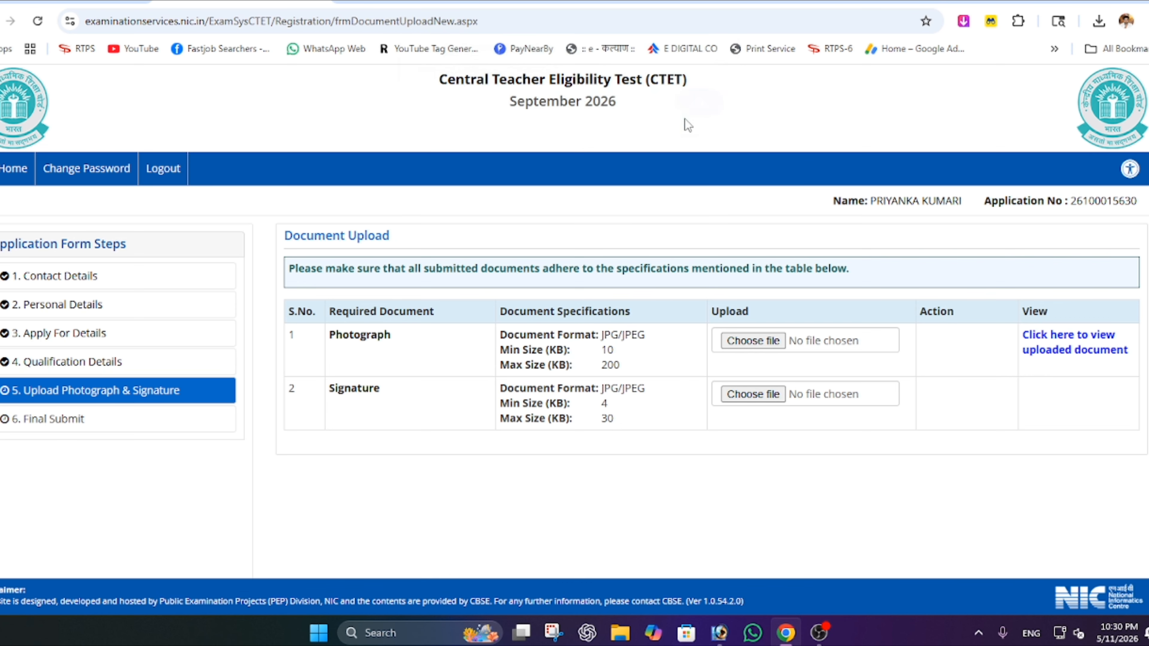
- Upload sign.jpg uncropped as the signature and dismiss the success message
left_click(751, 394)
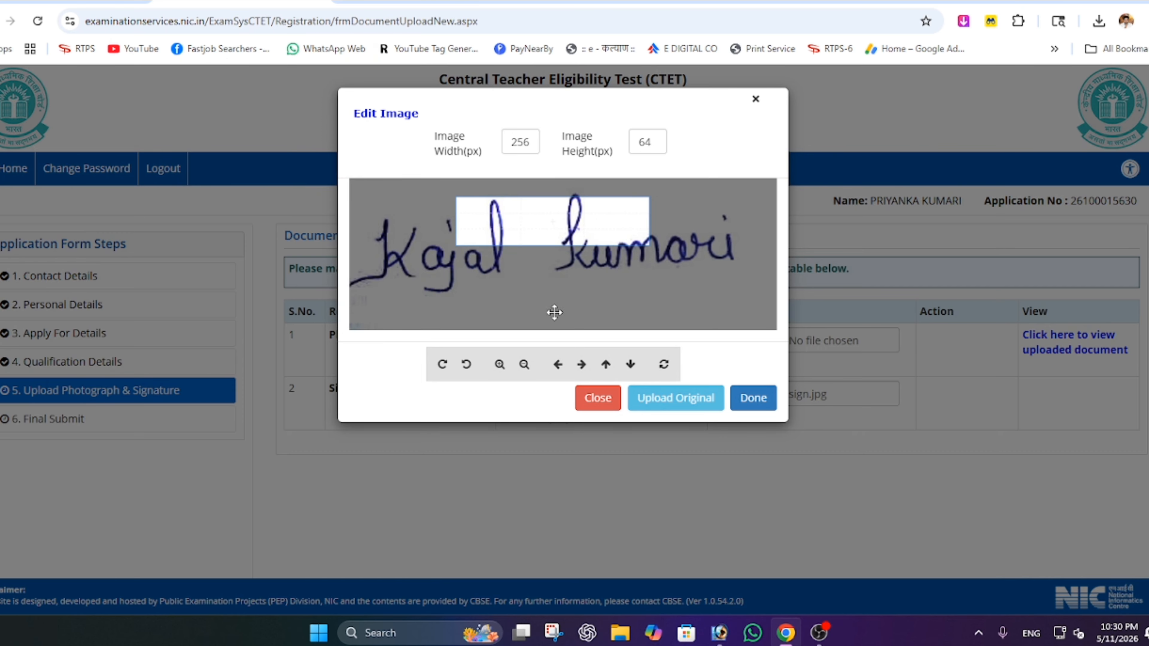
left_click(524, 364)
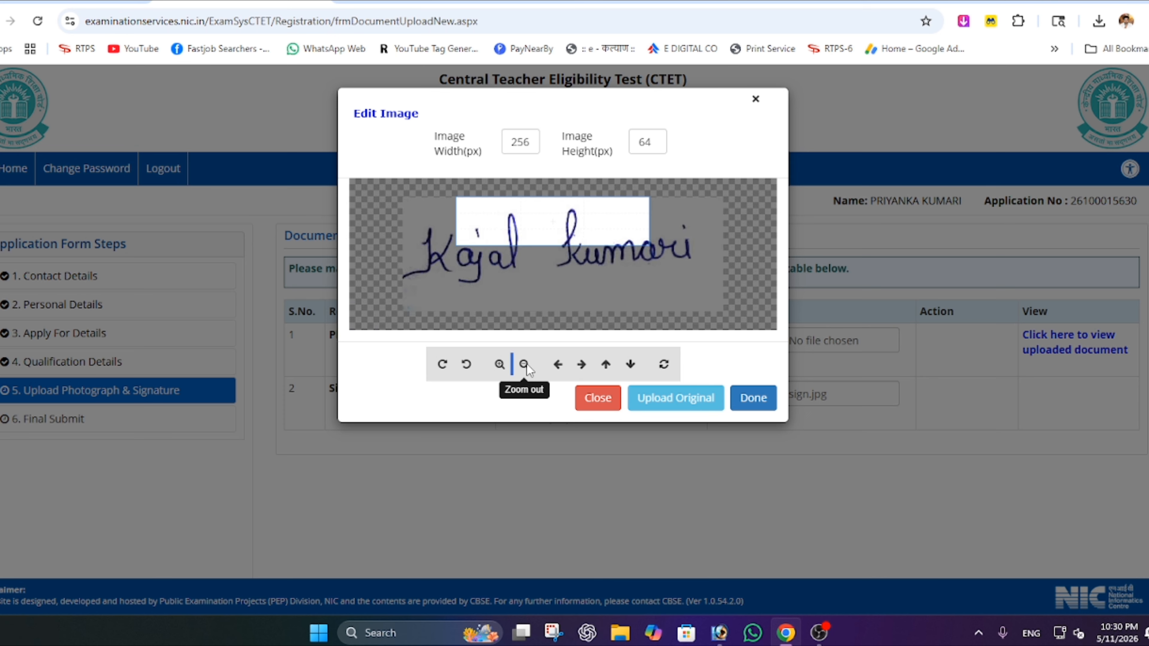
left_click(524, 364)
left_click(524, 365)
left_click(524, 364)
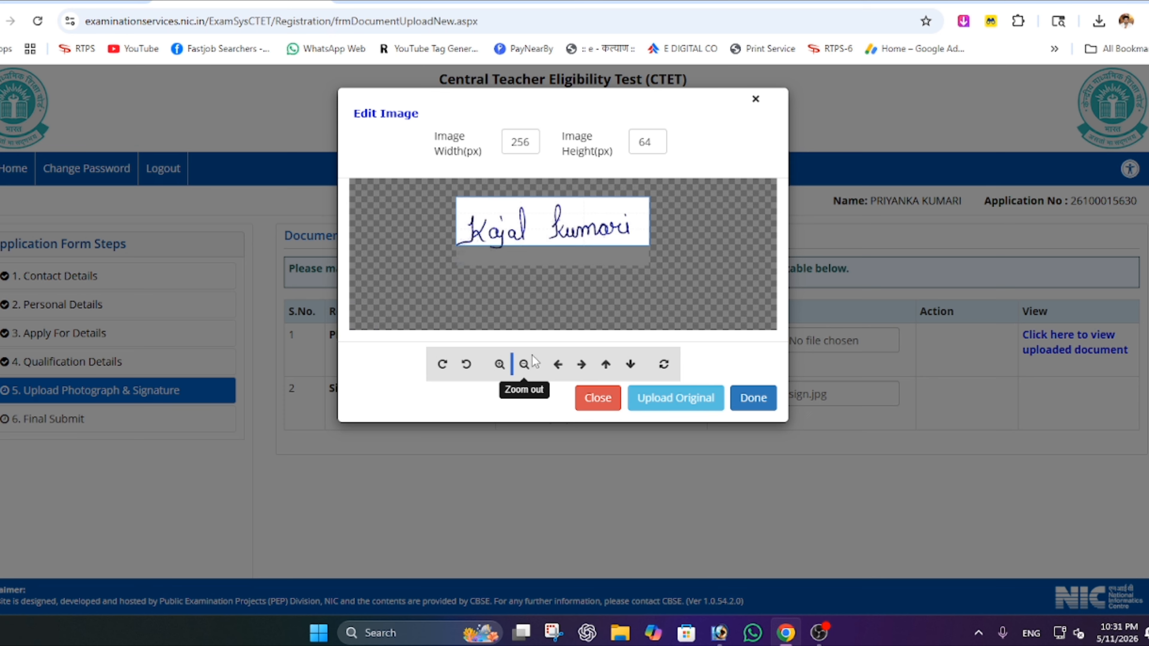
left_click(684, 398)
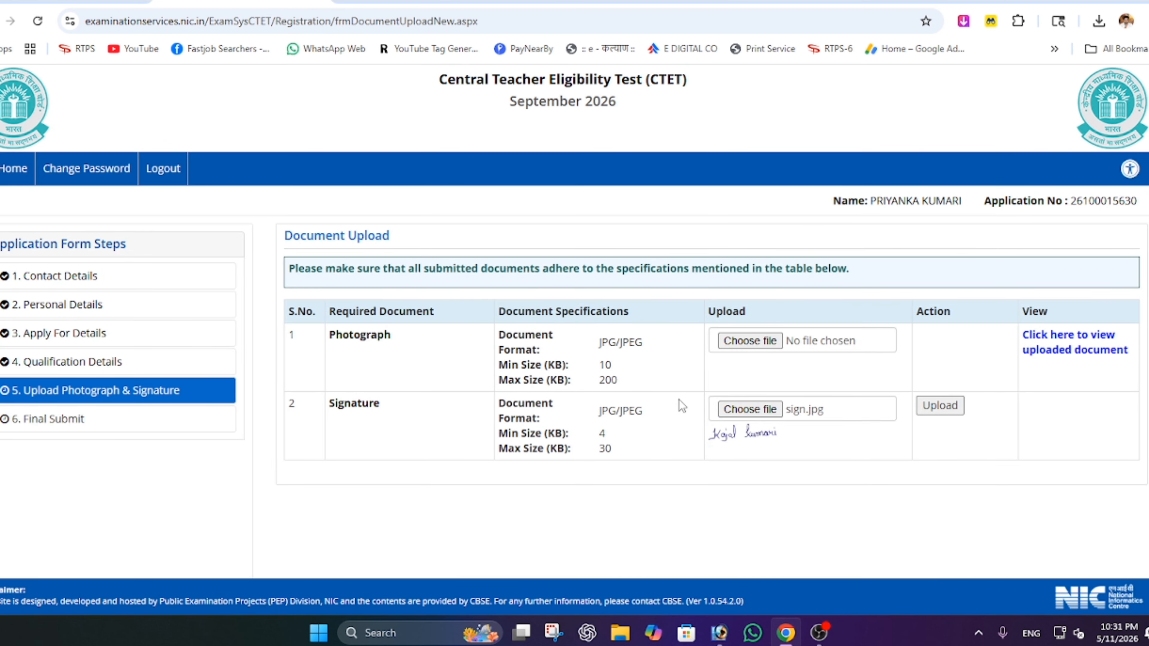
left_click(940, 406)
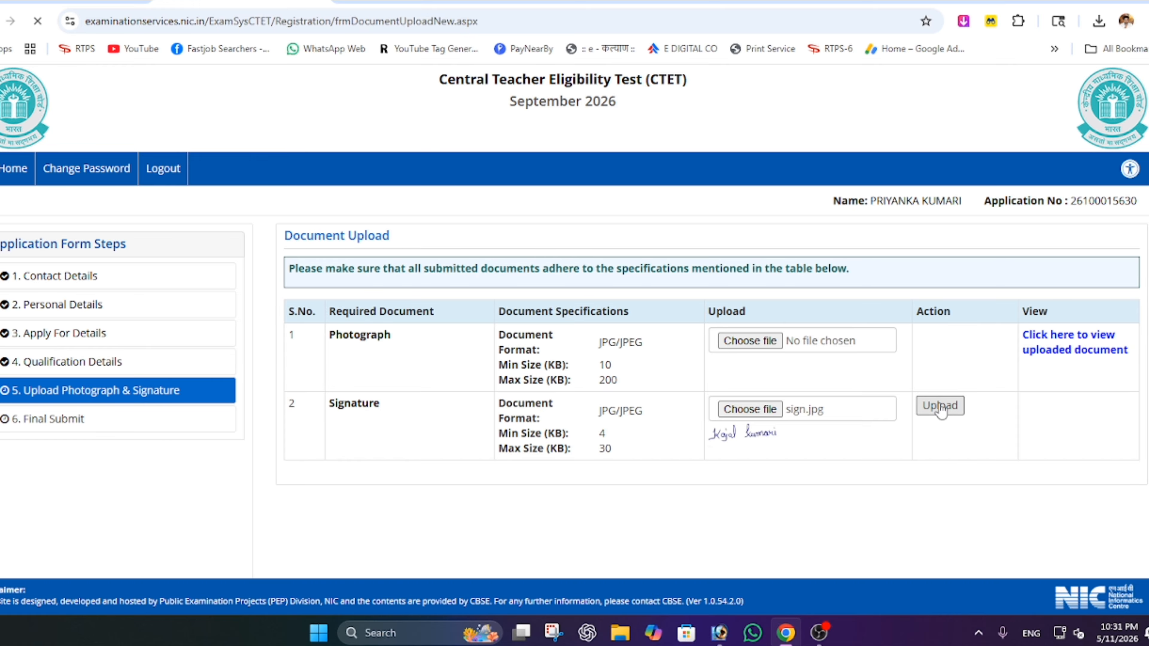
left_click(712, 115)
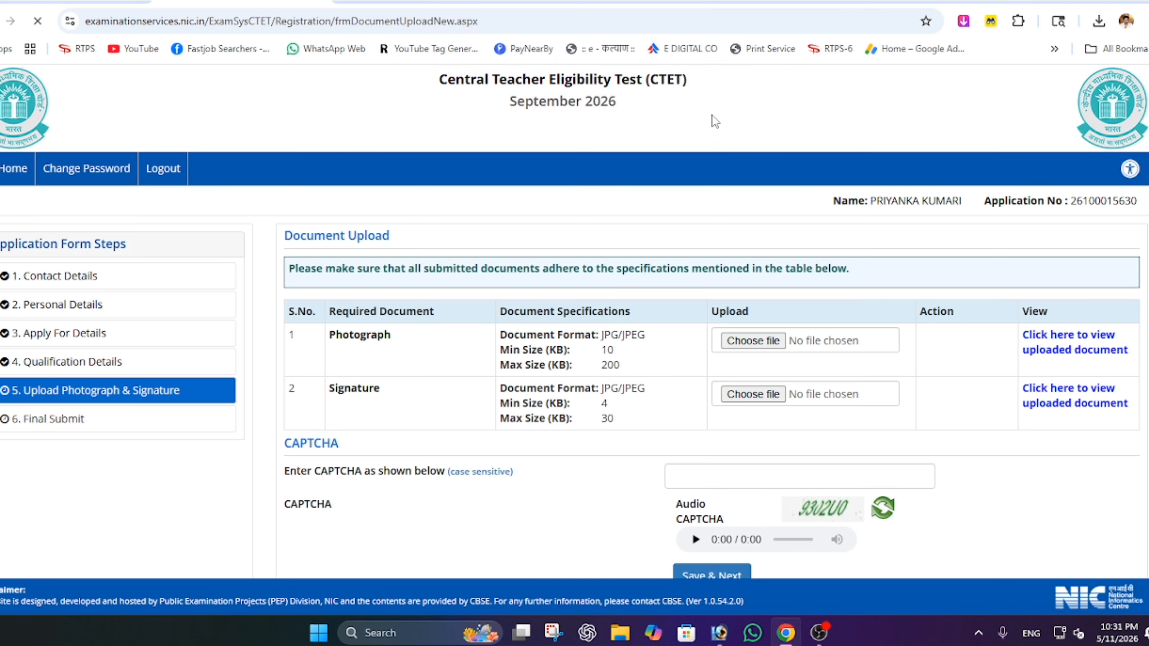
- Enter the CAPTCHA code, fixing one mistyped character, then save and confirm
scroll(759, 382, "down", 3)
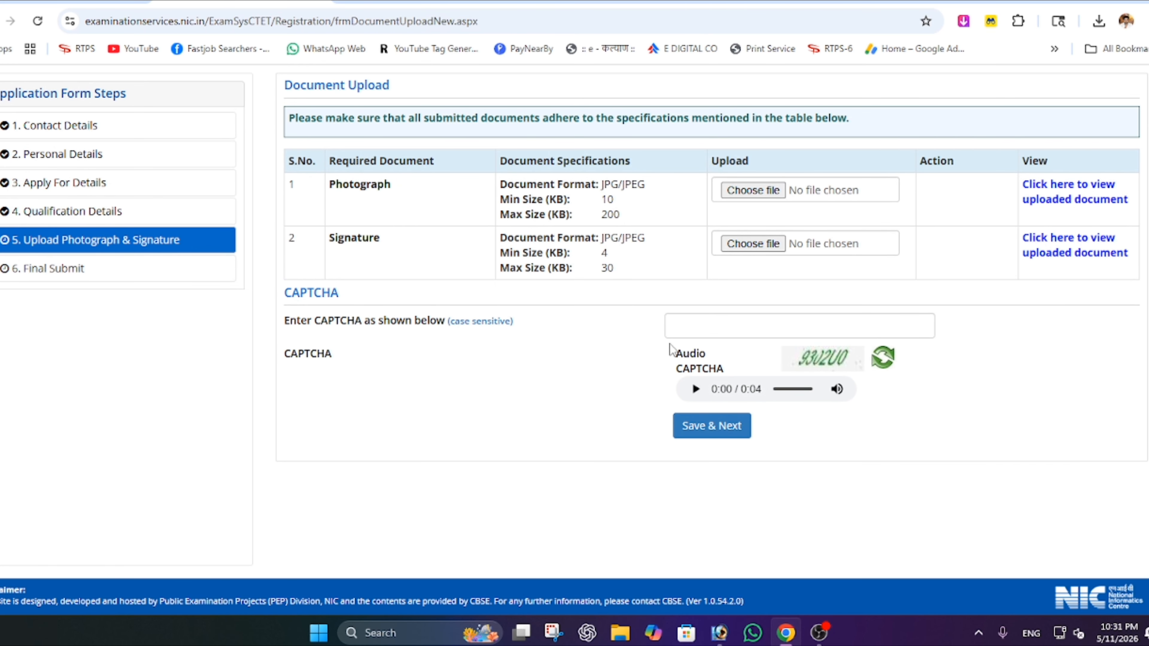
left_click(738, 328)
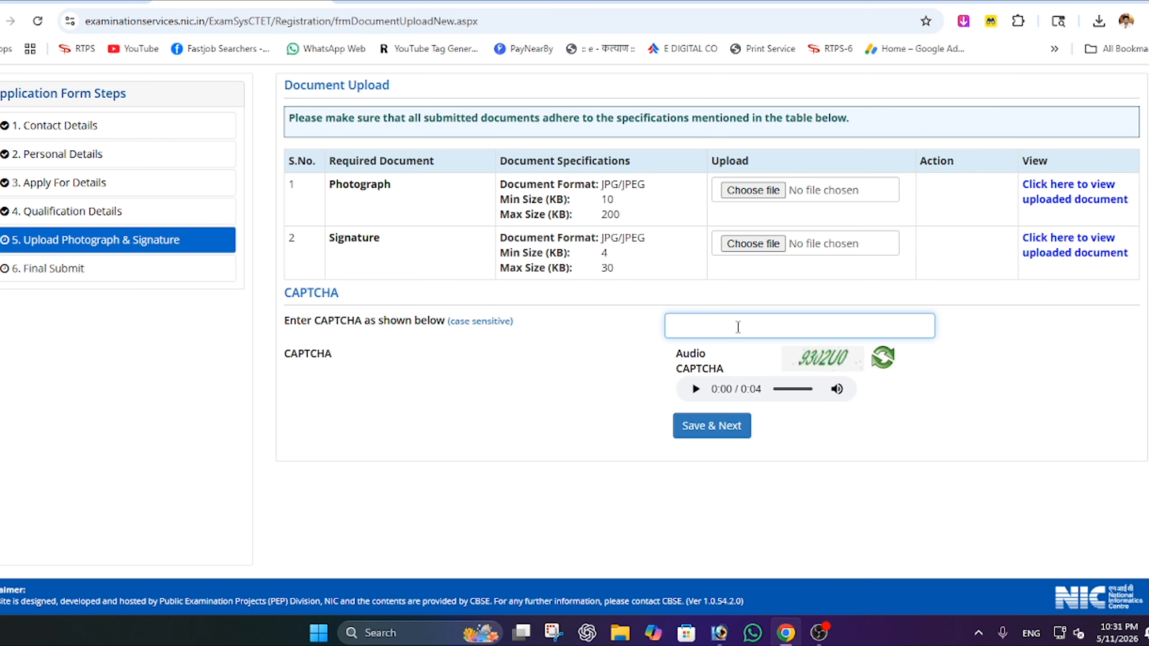
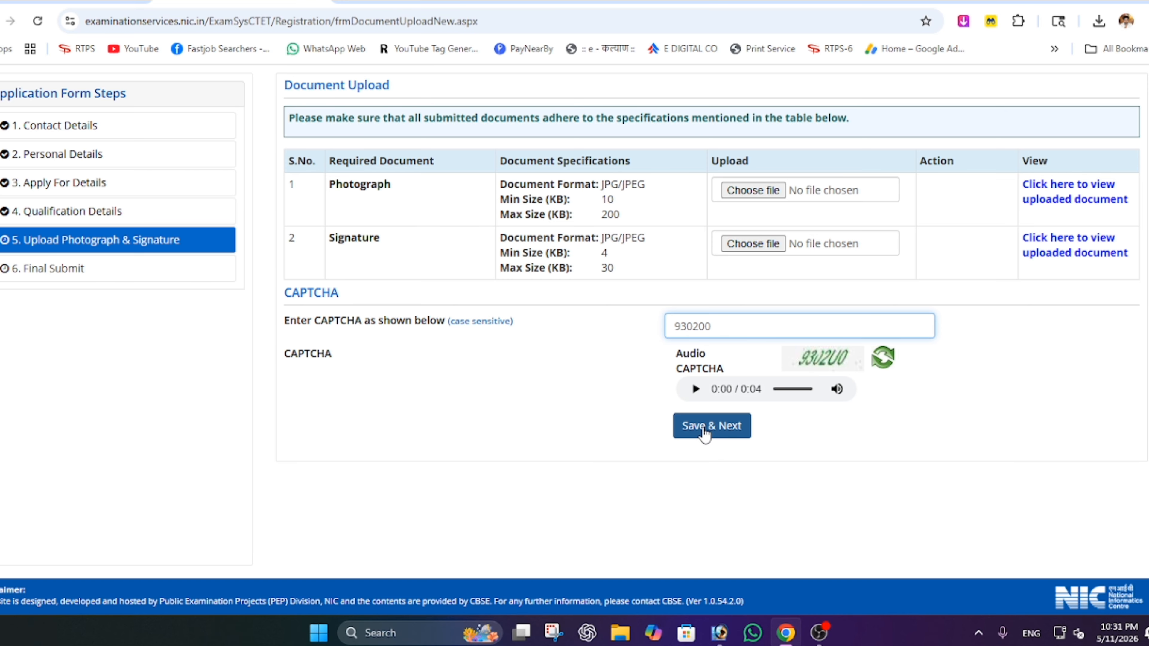
left_click(705, 326)
key("BackSpace")
type("U0")
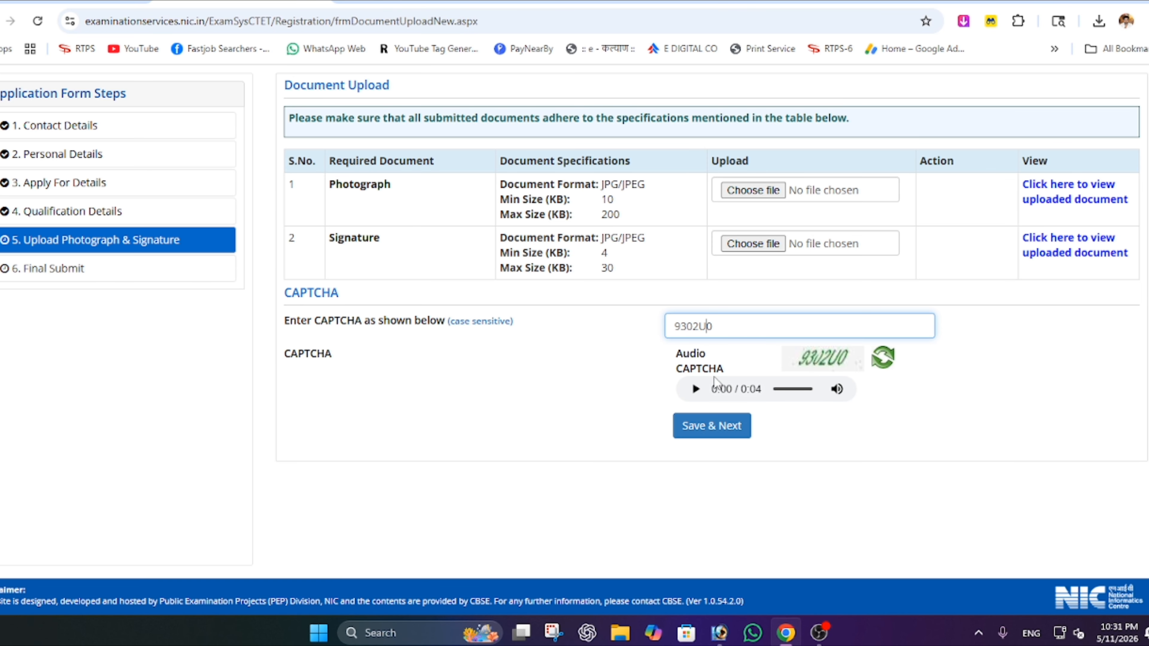
left_click(714, 432)
left_click(544, 368)
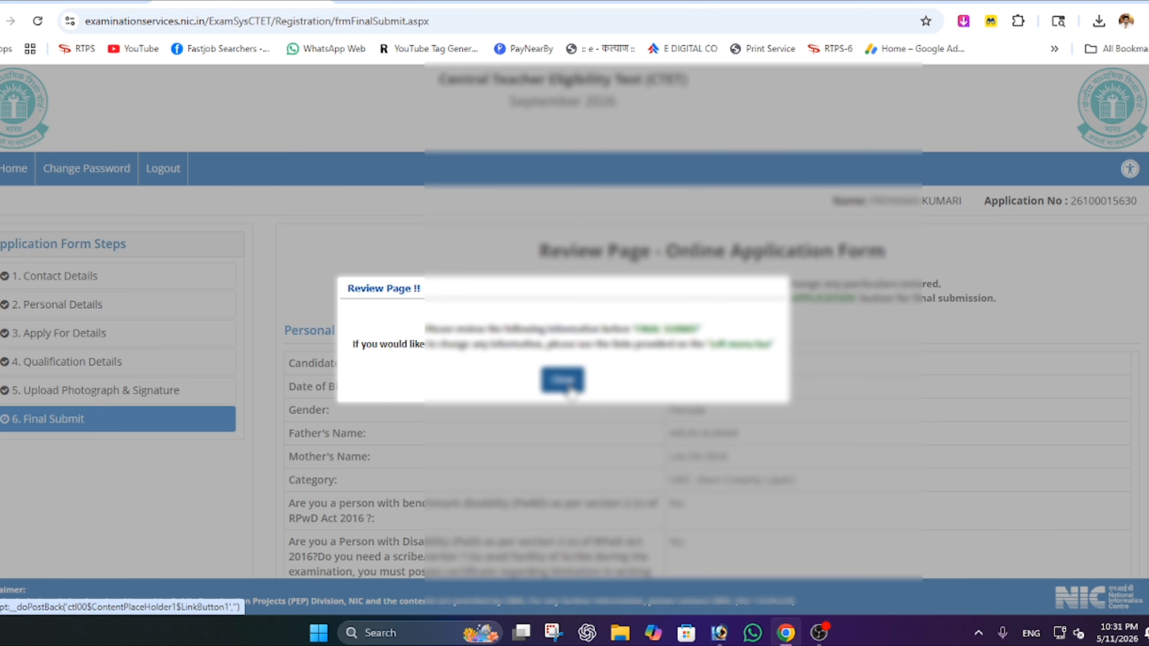
- Dismiss the review page notice and scroll through the filled application to review it
left_click(569, 390)
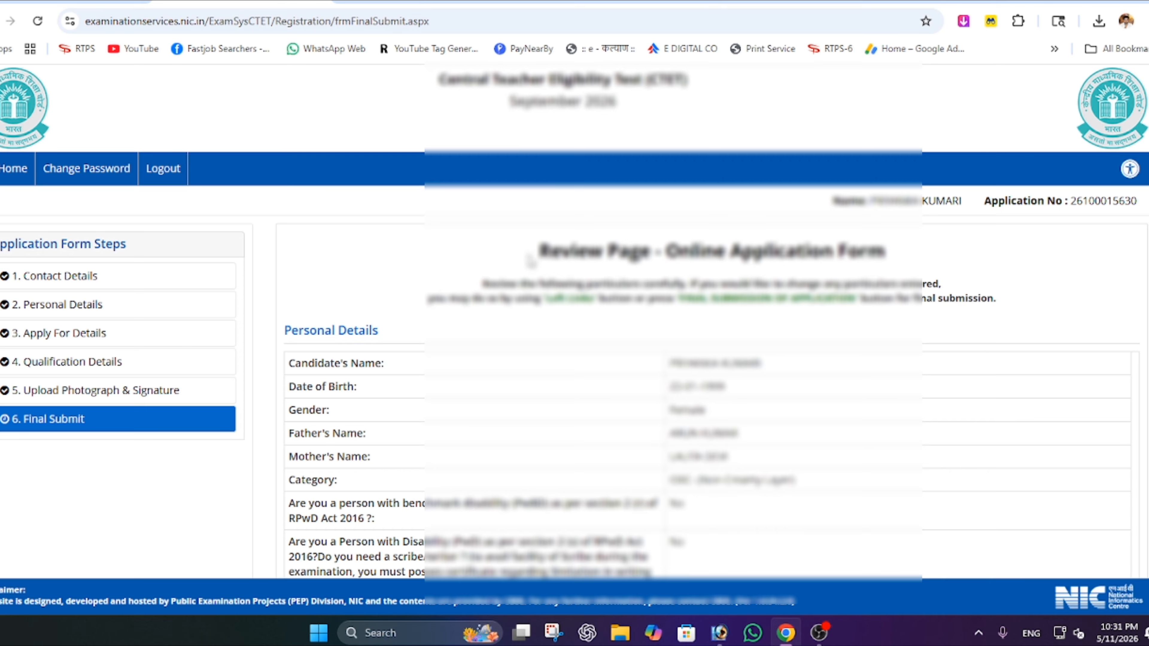
scroll(531, 262, "down", 15)
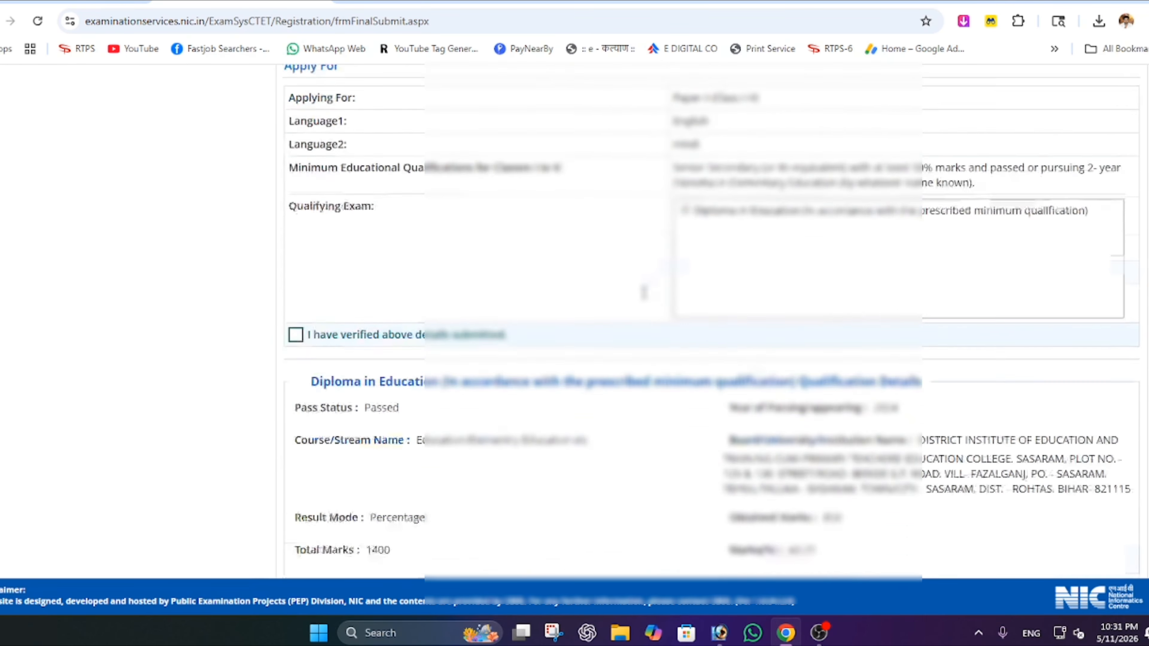
scroll(641, 300, "up", 3)
scroll(642, 299, "down", 15)
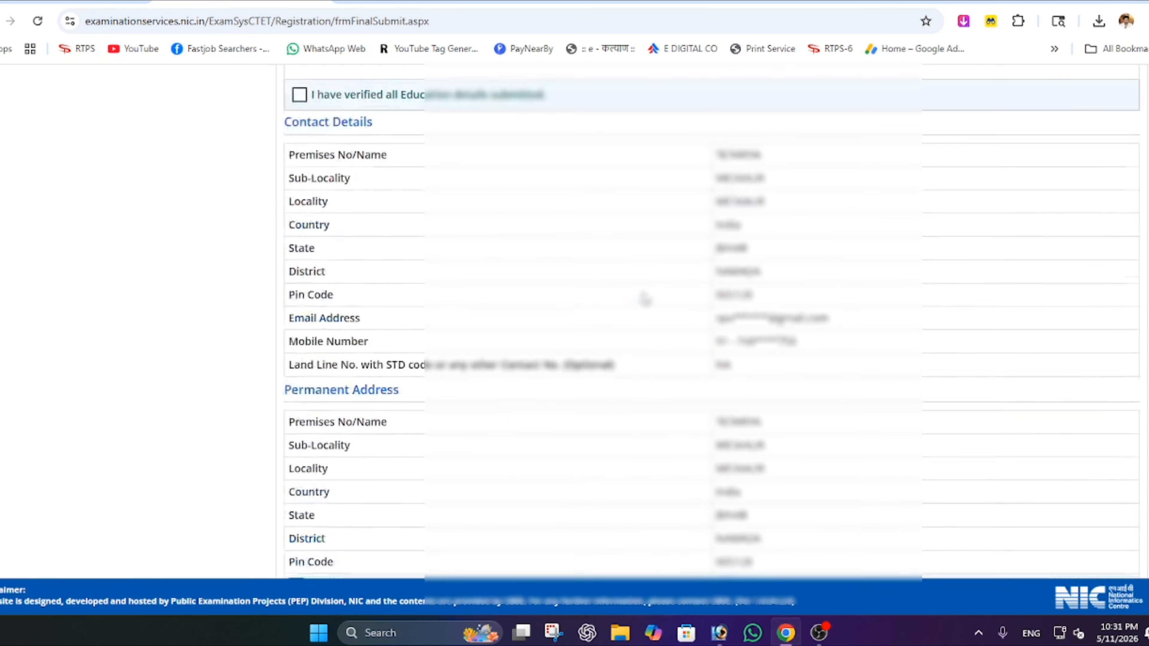
scroll(643, 299, "down", 5)
scroll(487, 351, "up", 15)
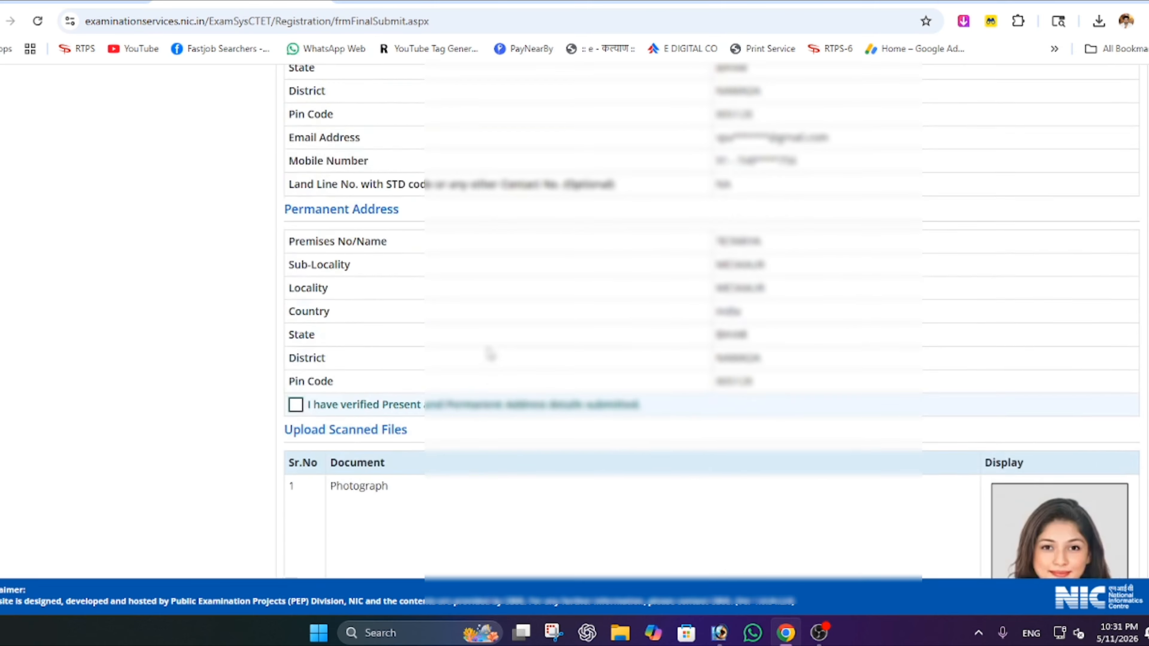
scroll(487, 351, "up", 14)
scroll(487, 351, "down", 10)
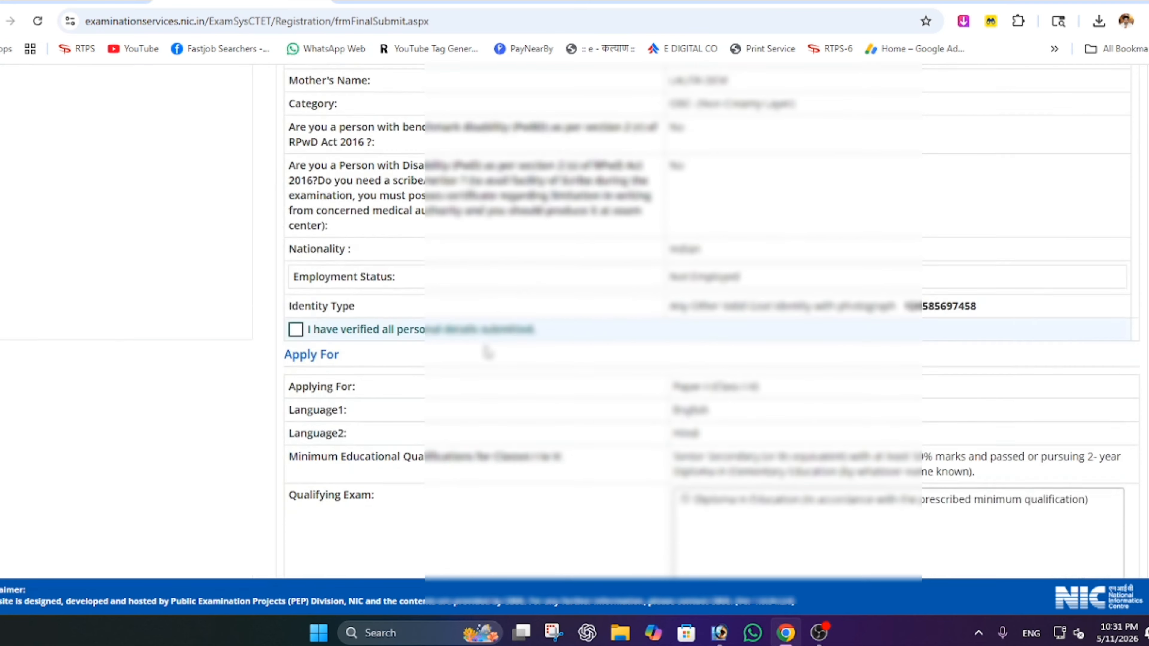
scroll(488, 352, "up", 7)
scroll(487, 352, "down", 5)
- Mark the personal, Apply For, education and address details as verified
left_click(296, 330)
scroll(429, 333, "down", 8)
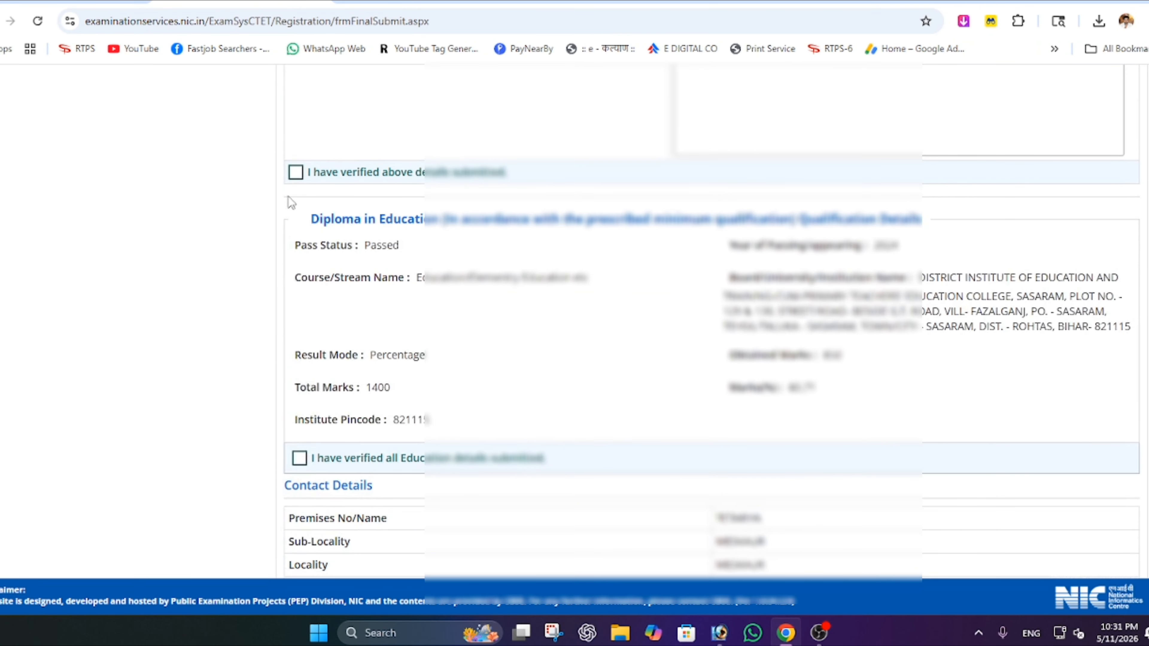
left_click(296, 173)
scroll(302, 317, "down", 5)
left_click(299, 231)
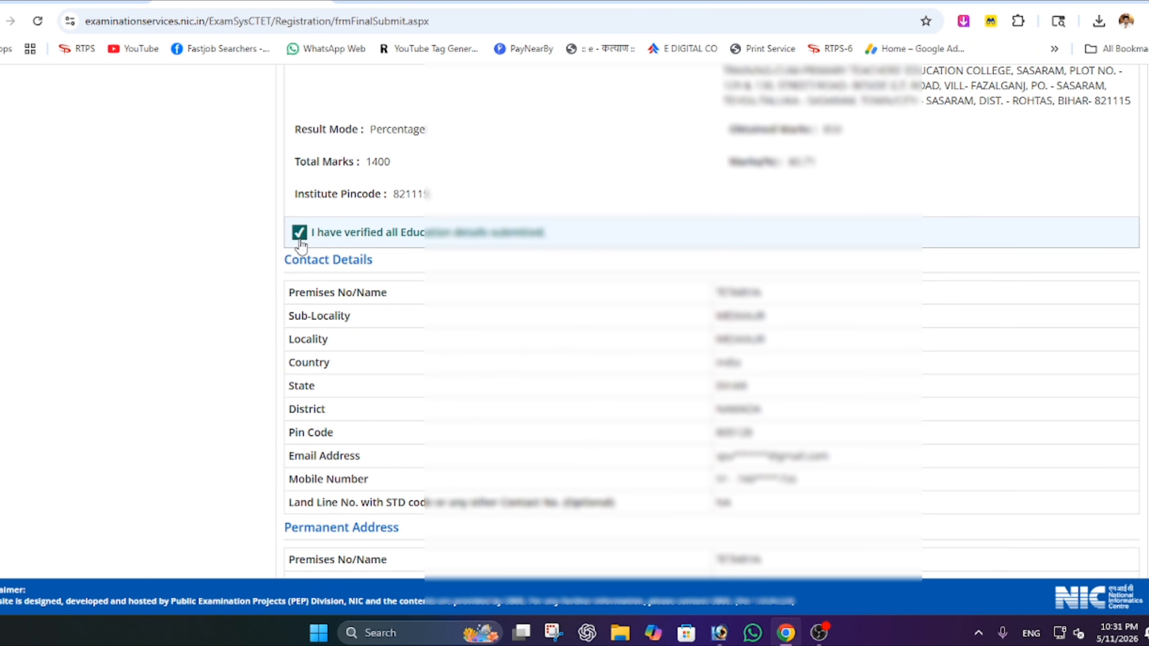
scroll(355, 373, "down", 5)
scroll(354, 374, "down", 5)
left_click(294, 205)
scroll(439, 327, "down", 3)
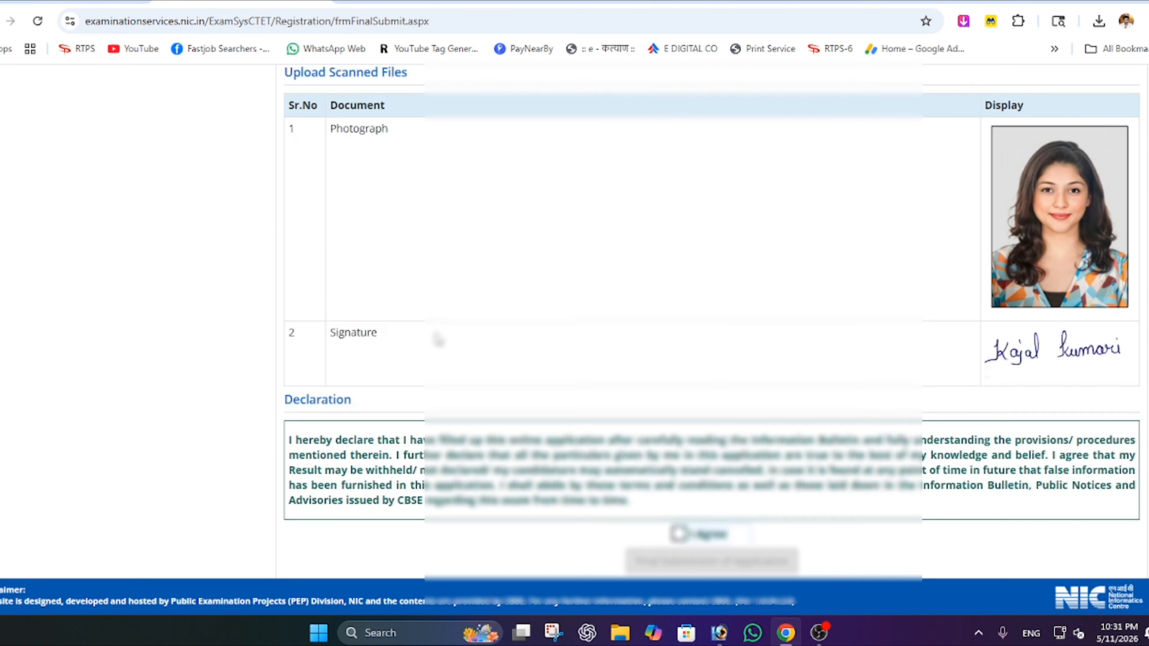
- Accept the declaration and confirm the final submission of the application
left_click(679, 515)
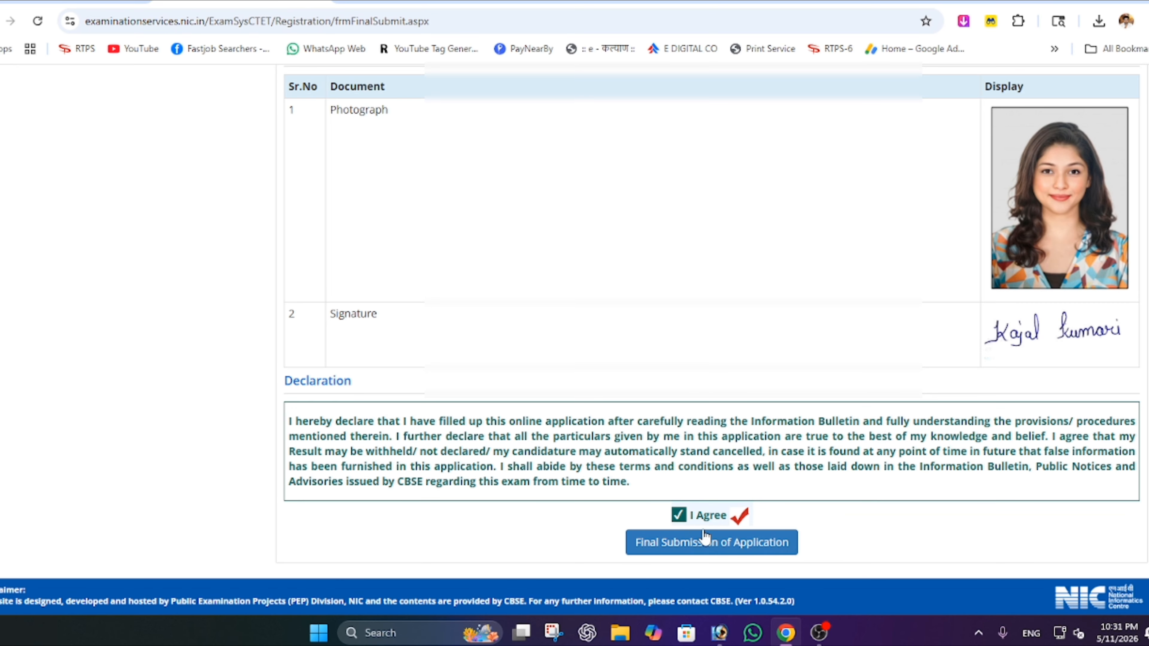
left_click(686, 546)
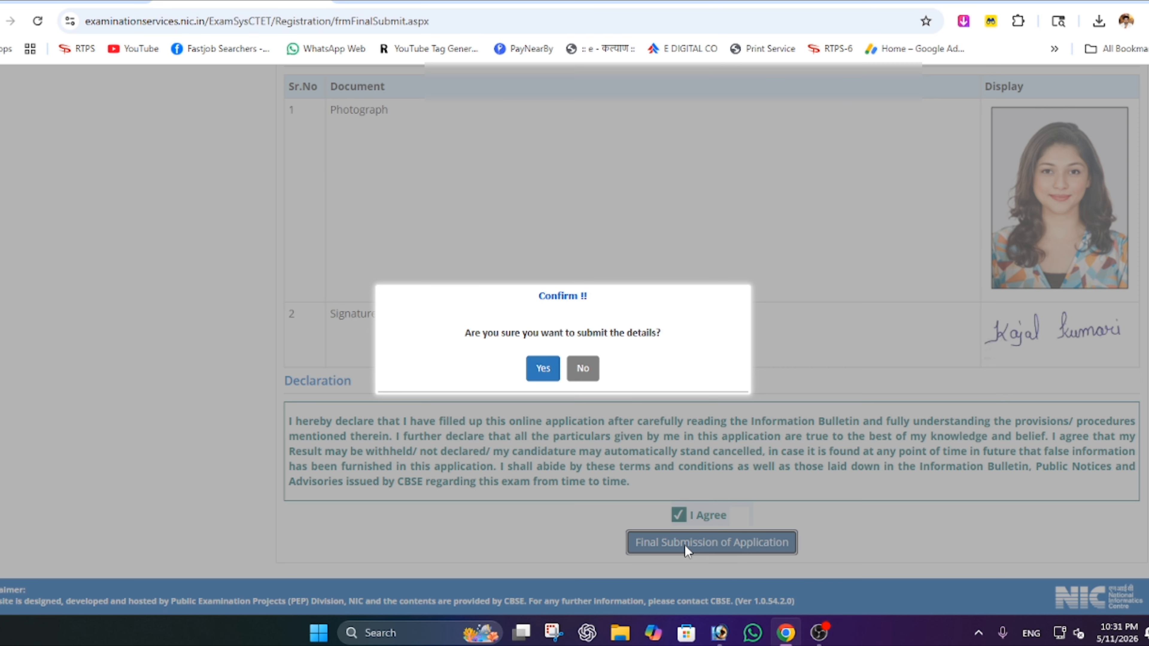
left_click(543, 369)
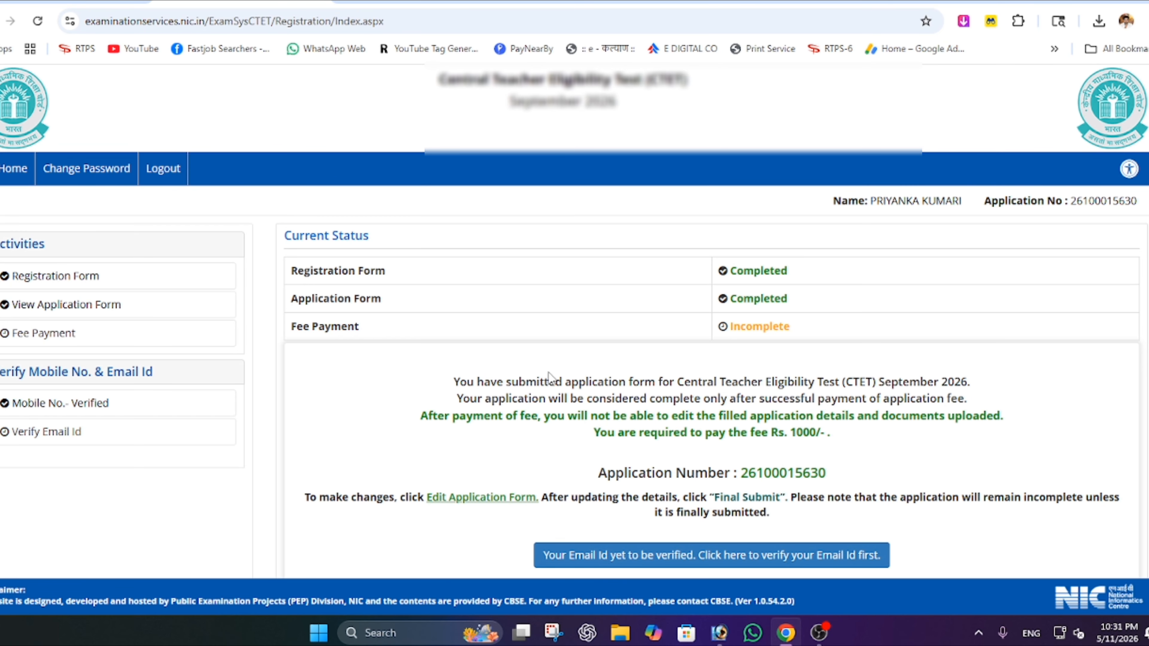
- Open the 'Your Email Id yet to be verified' link on the status page
scroll(712, 470, "down", 2)
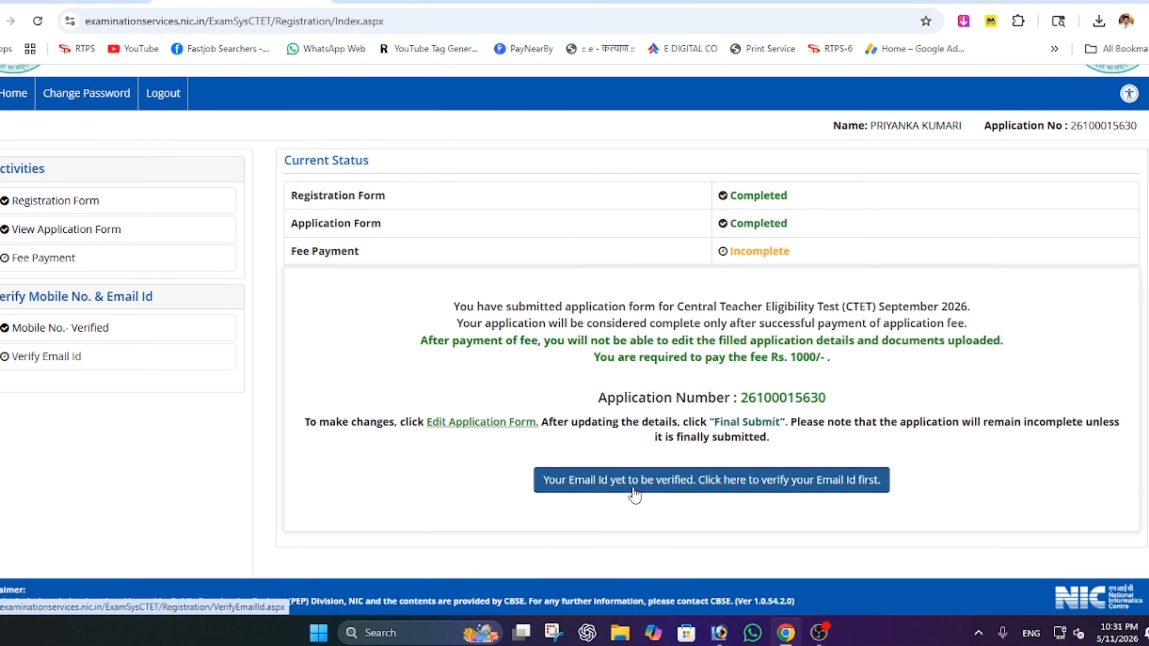
left_click(755, 475)
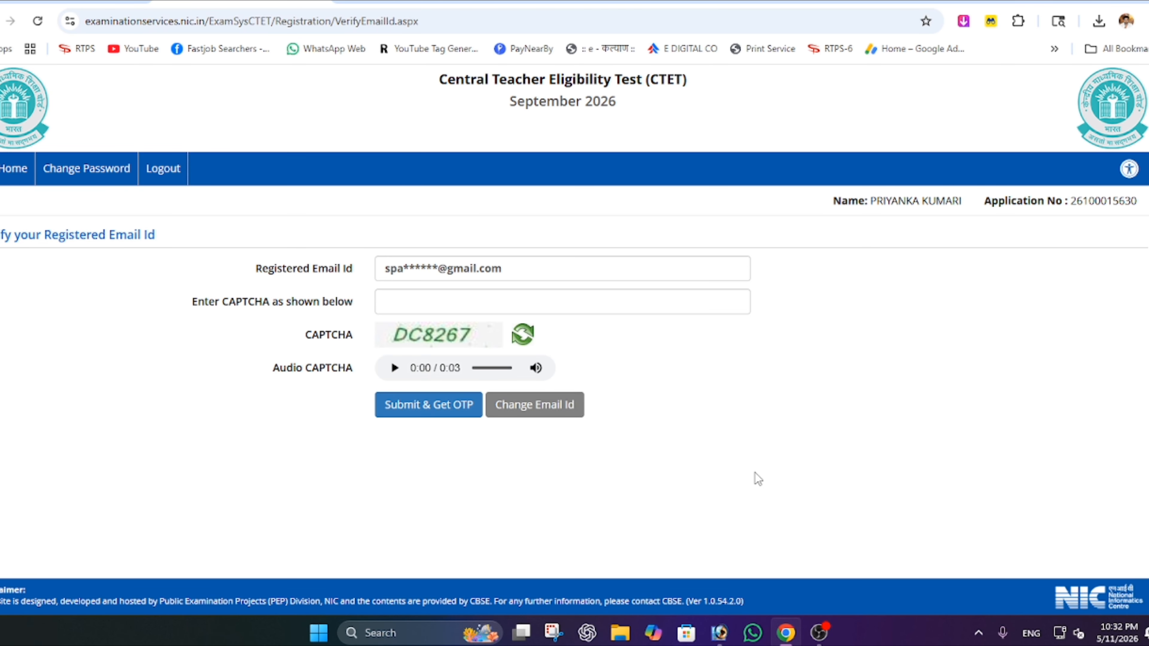
- Enter the CAPTCHA, request the email OTP and verify the registered email with it
left_click(464, 303)
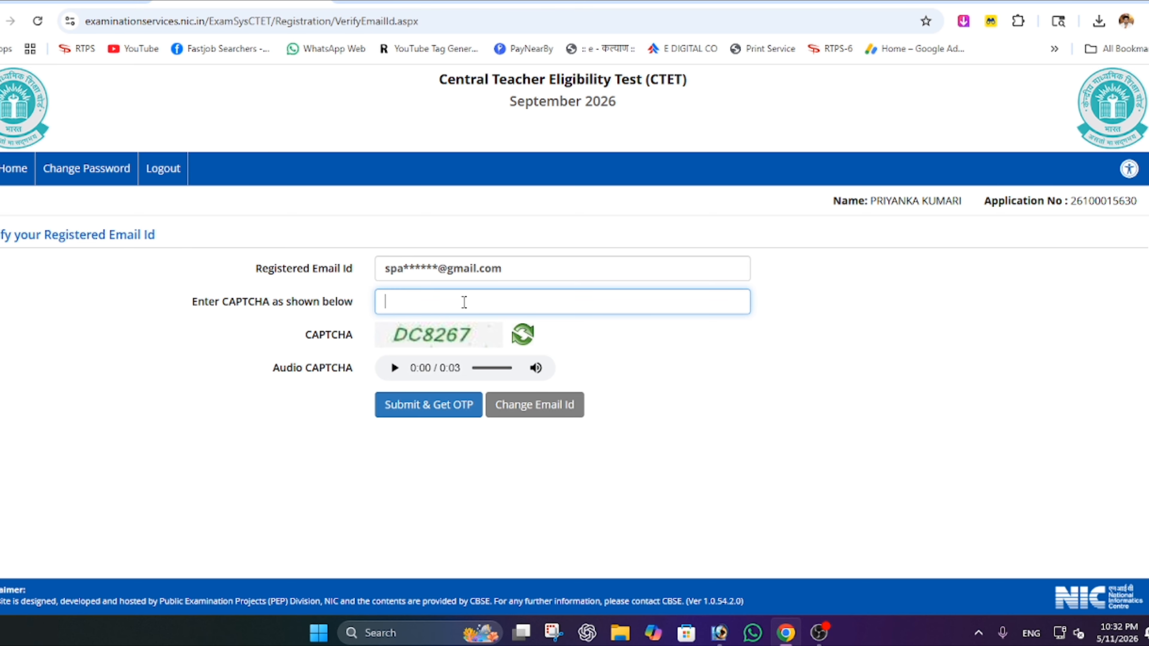
left_click(410, 400)
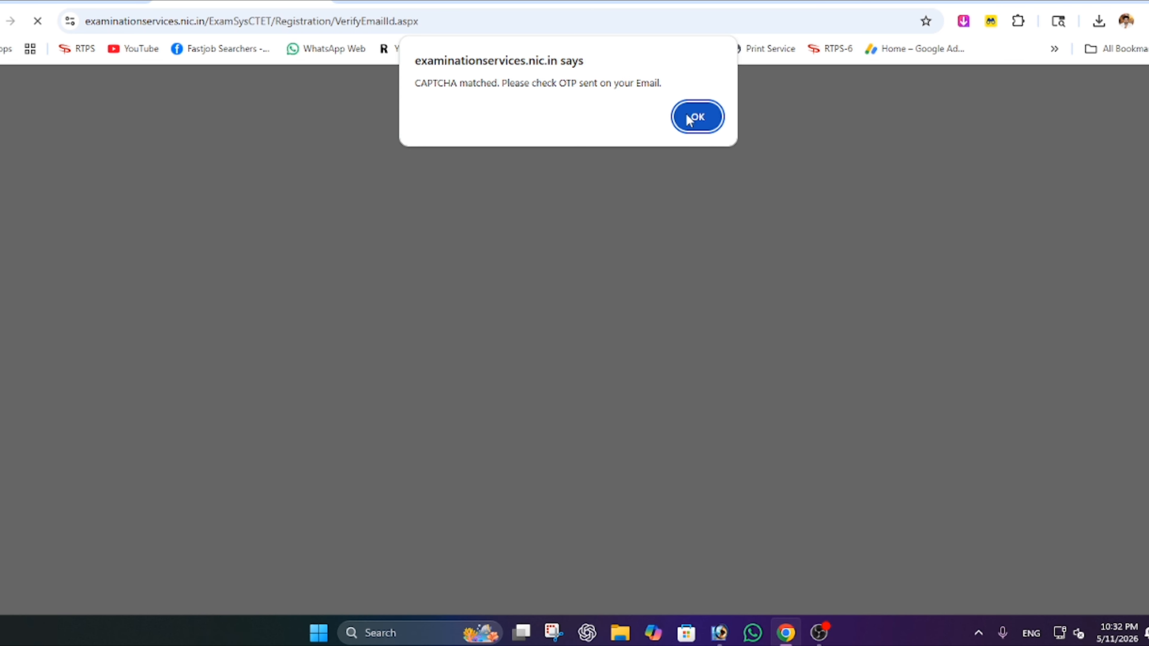
left_click(694, 111)
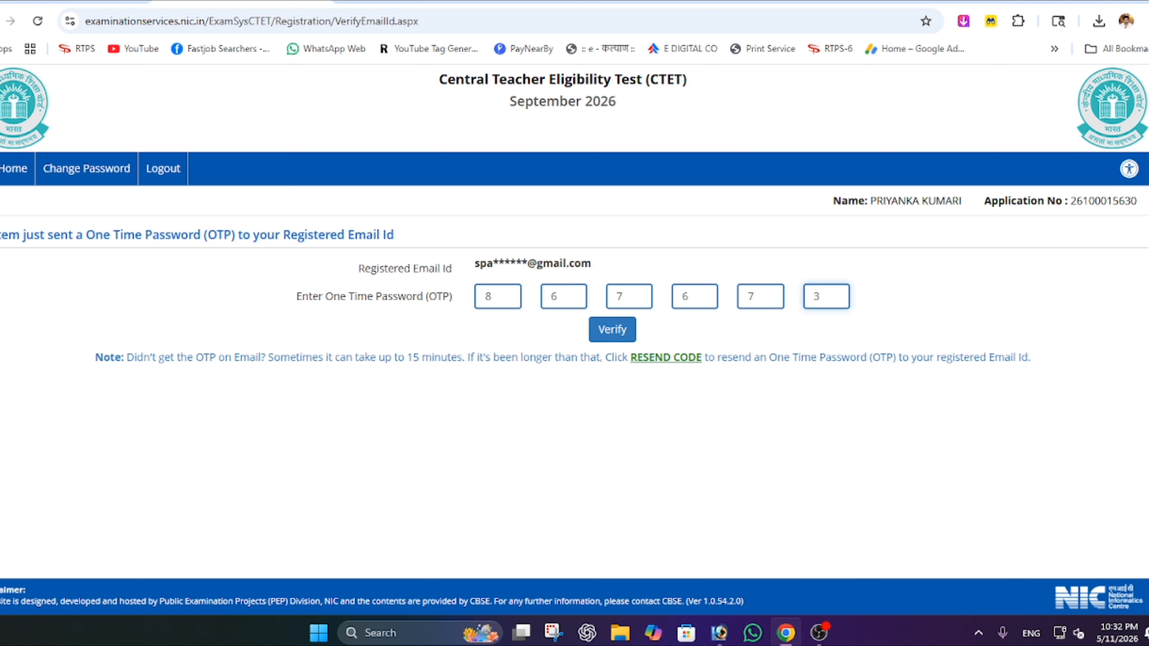
left_click(616, 338)
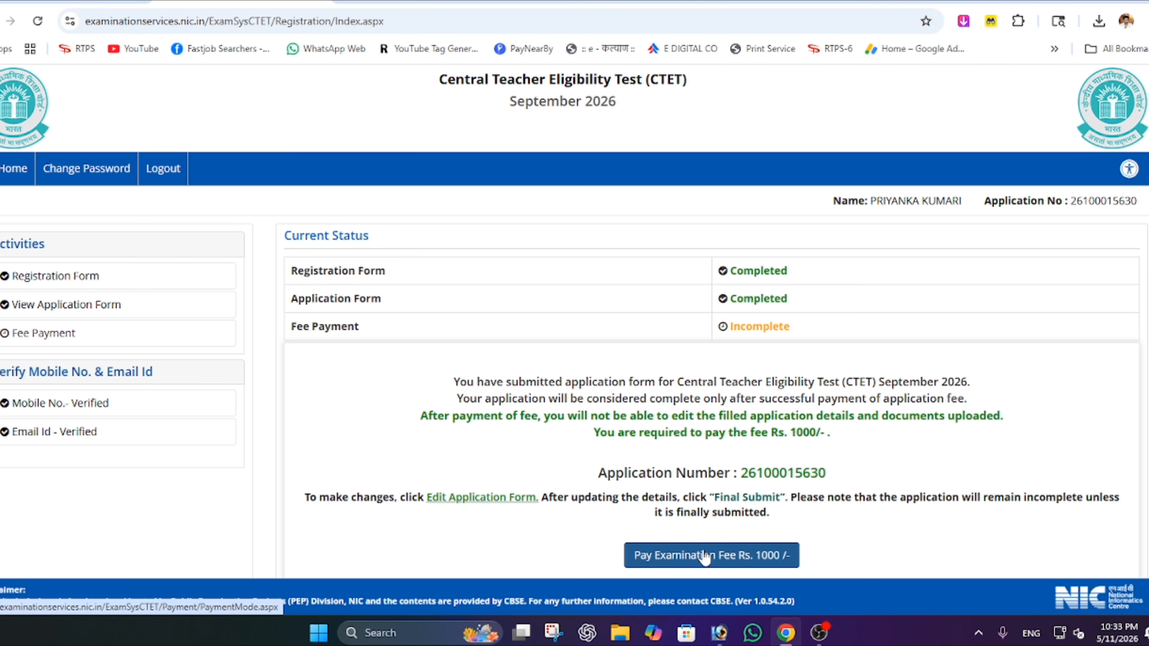
- Pay the Rs. 1000 fee online via Debit/Credit Card/Net Banking, proceeding to BillDesk
left_click(719, 558)
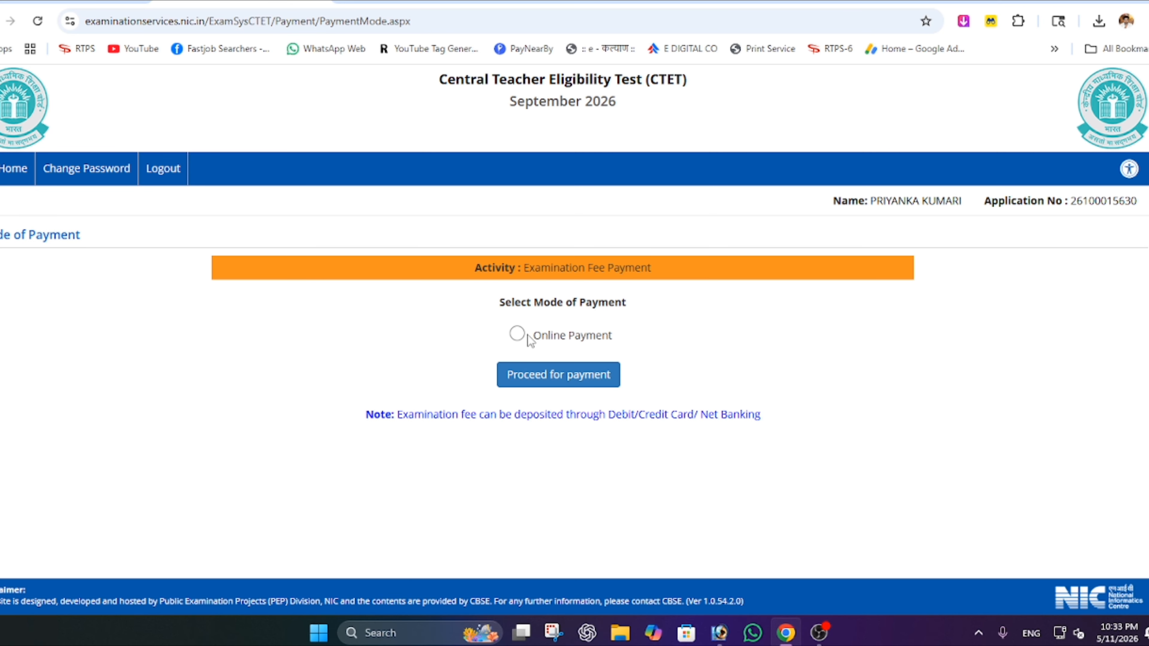
left_click(516, 334)
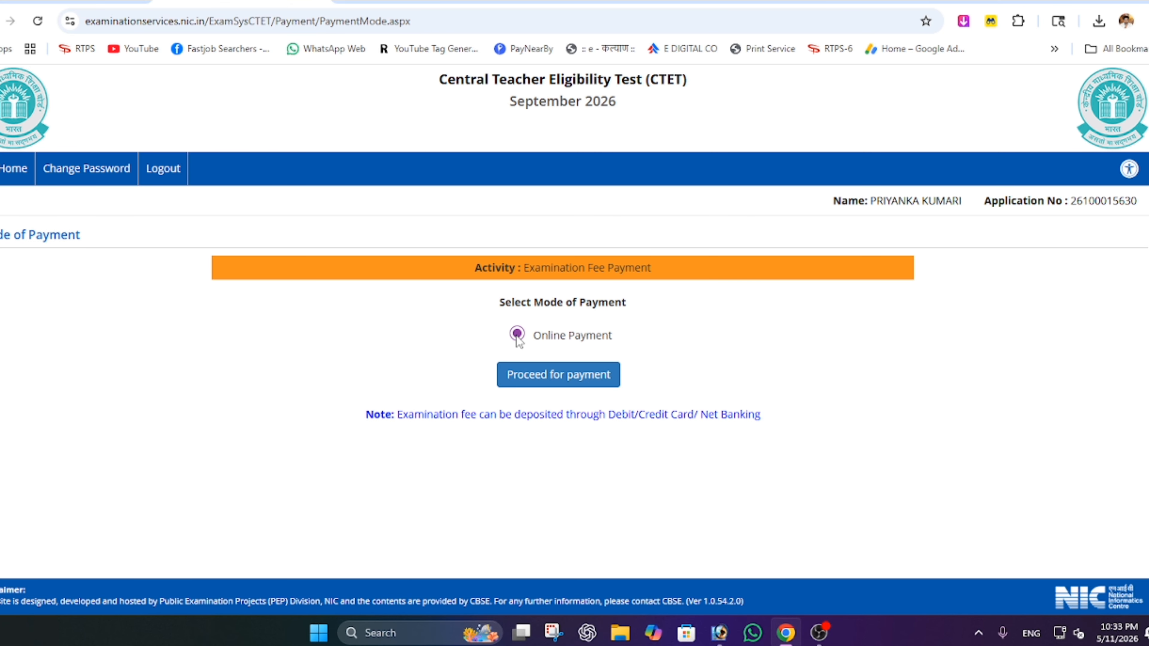
left_click(584, 383)
left_click(649, 119)
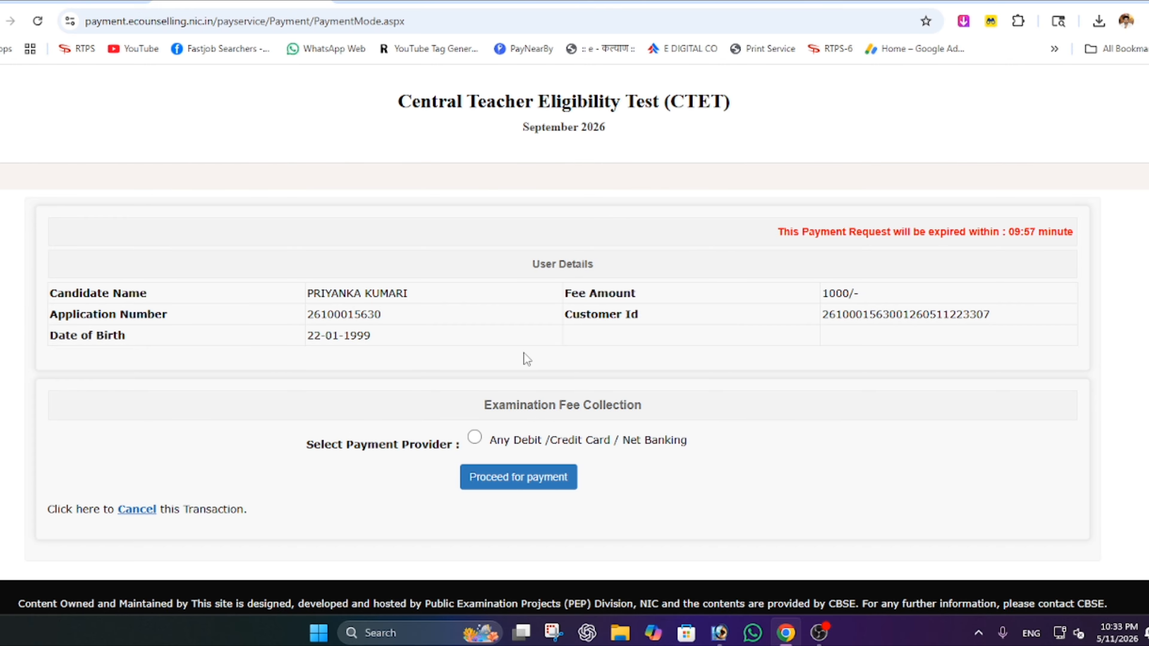
left_click(475, 438)
left_click(521, 484)
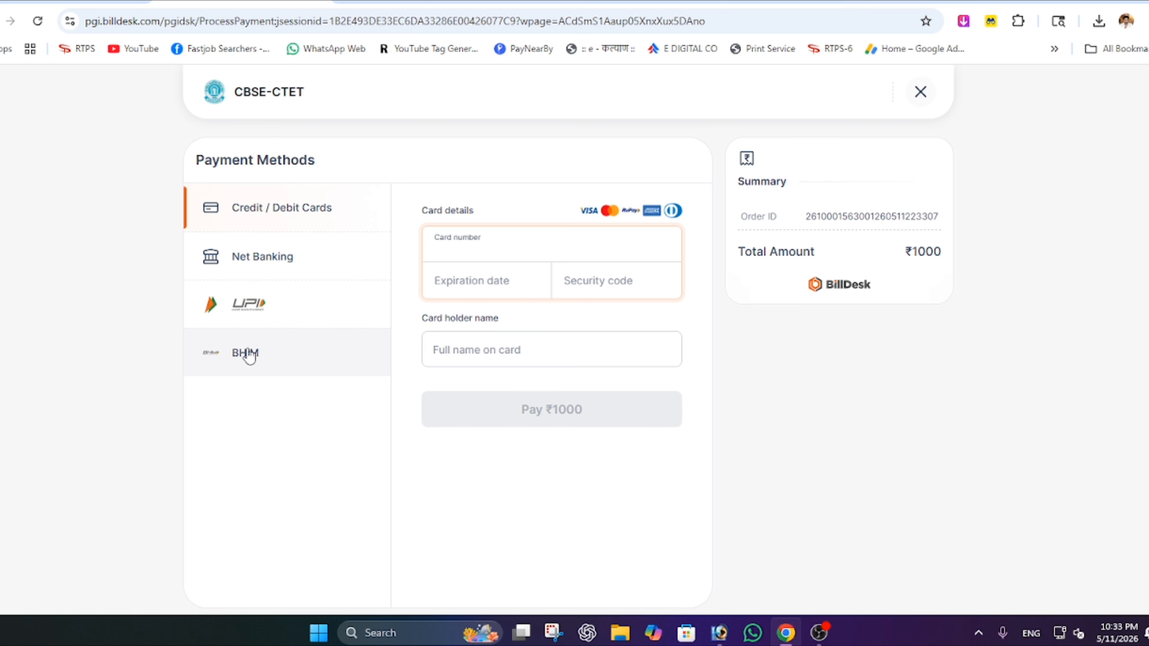
- Select UPI as the BillDesk payment method and show its scan-to-pay QR code
left_click(247, 304)
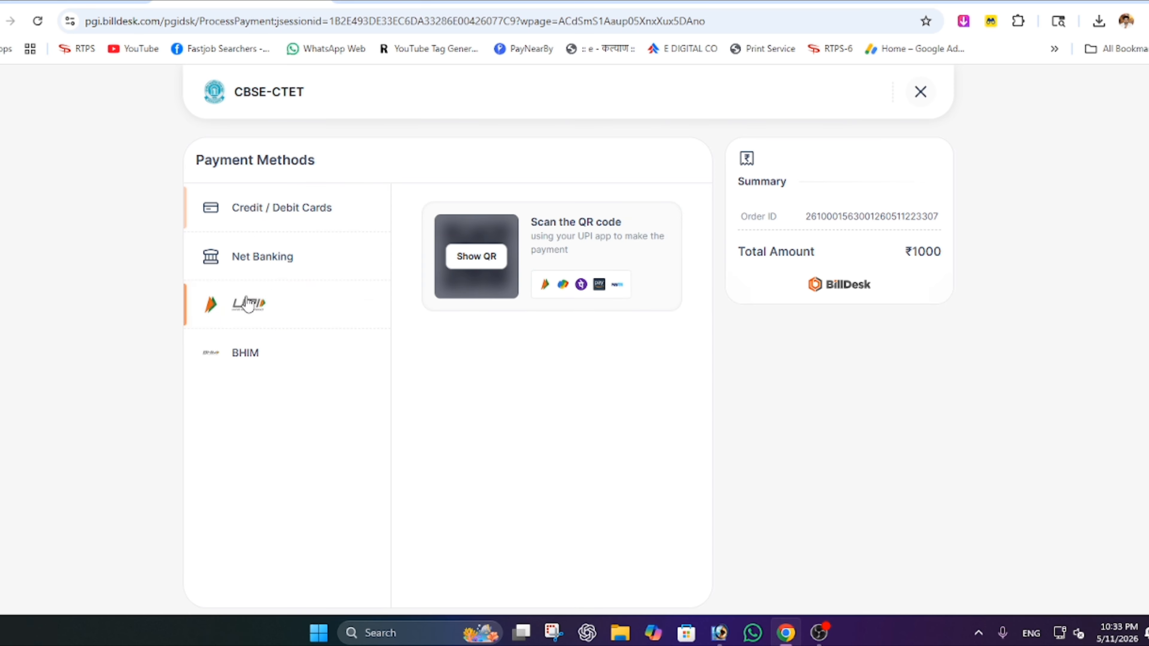
left_click(472, 261)
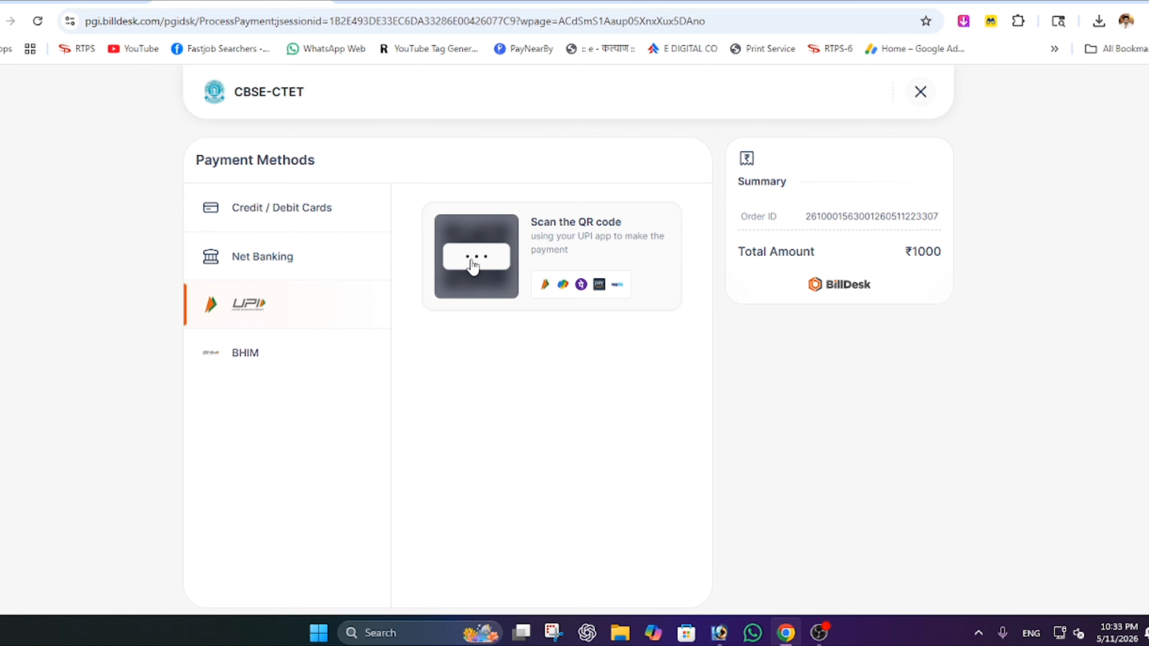